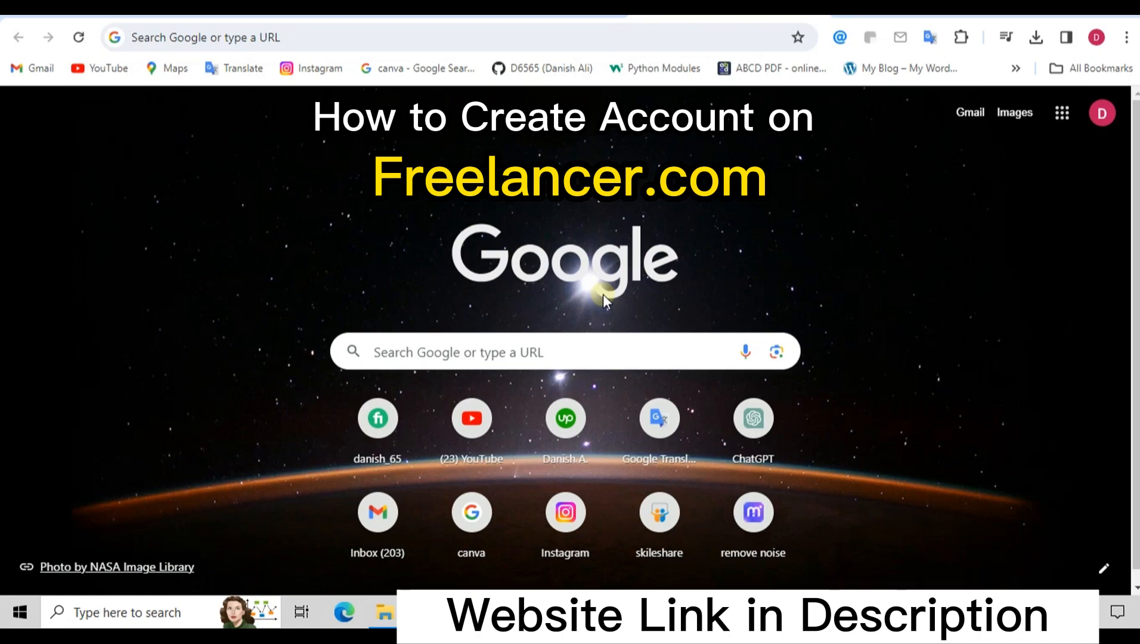
- Search Google for 'freelancer' by typing 'freel' and picking the autocomplete suggestion
{"action": "left_click", "coordinate": [582, 351]}
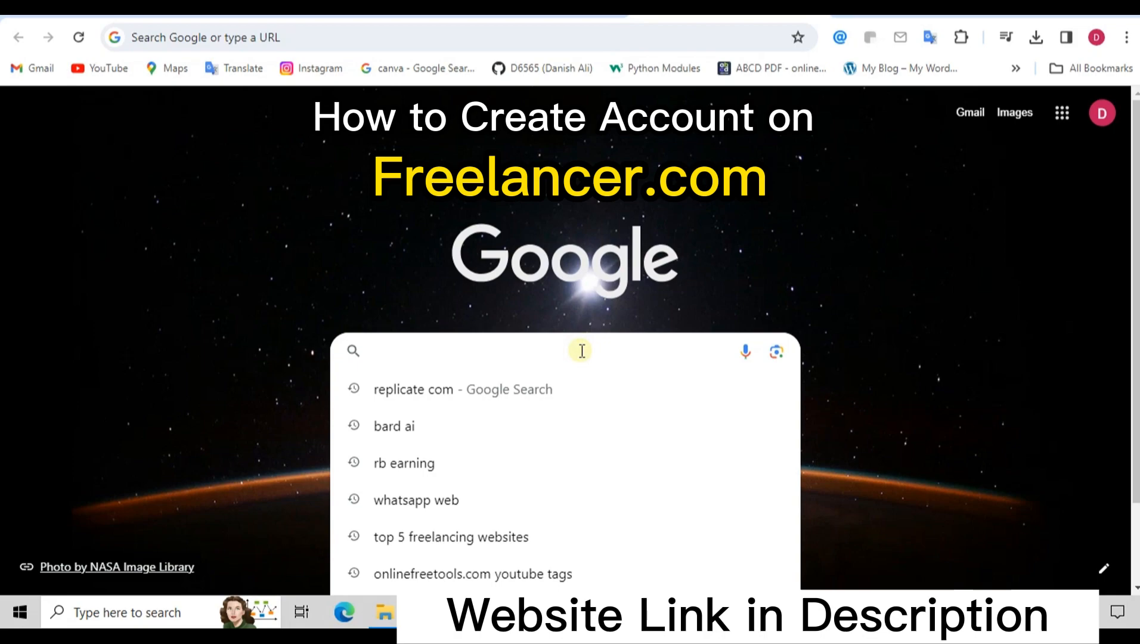
{"action": "type", "text": "free"}
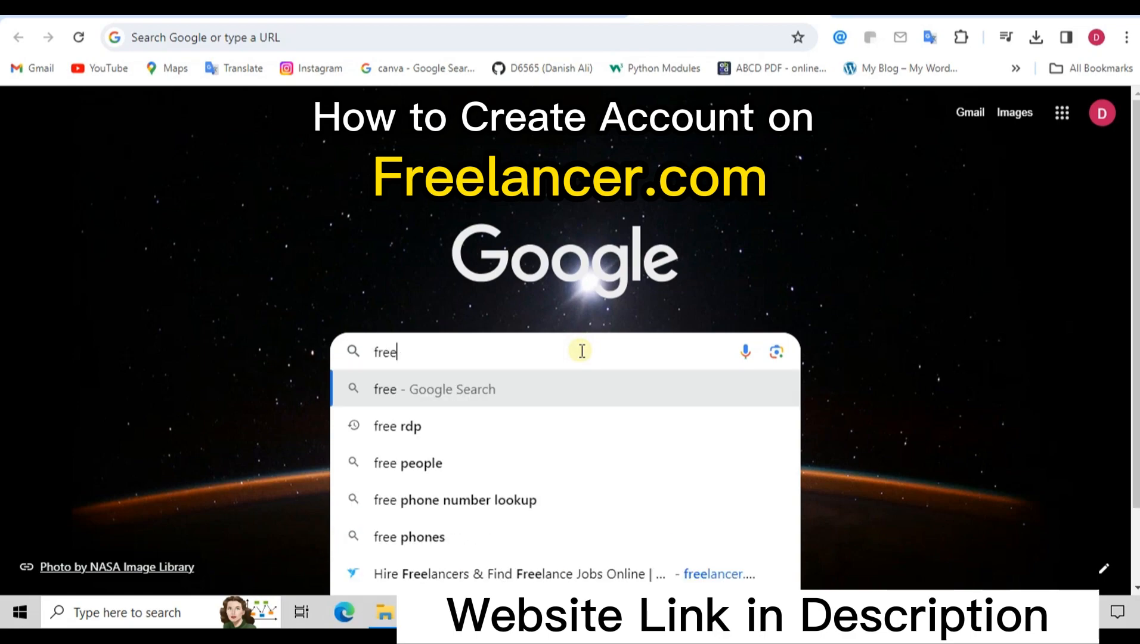
{"action": "type", "text": "l"}
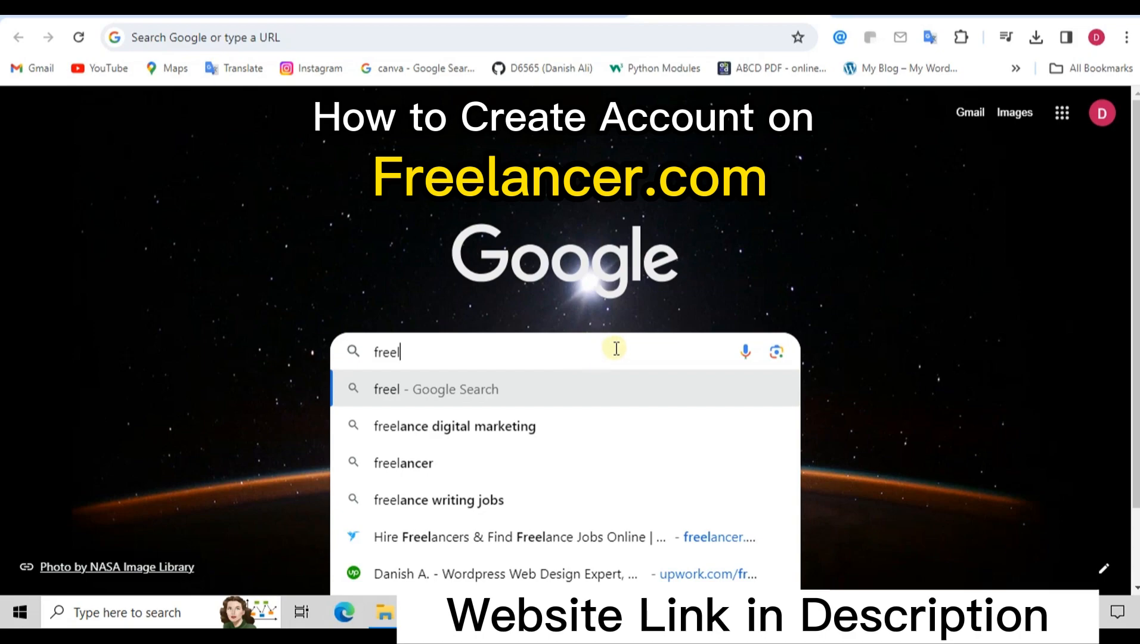
{"action": "left_click", "coordinate": [428, 463]}
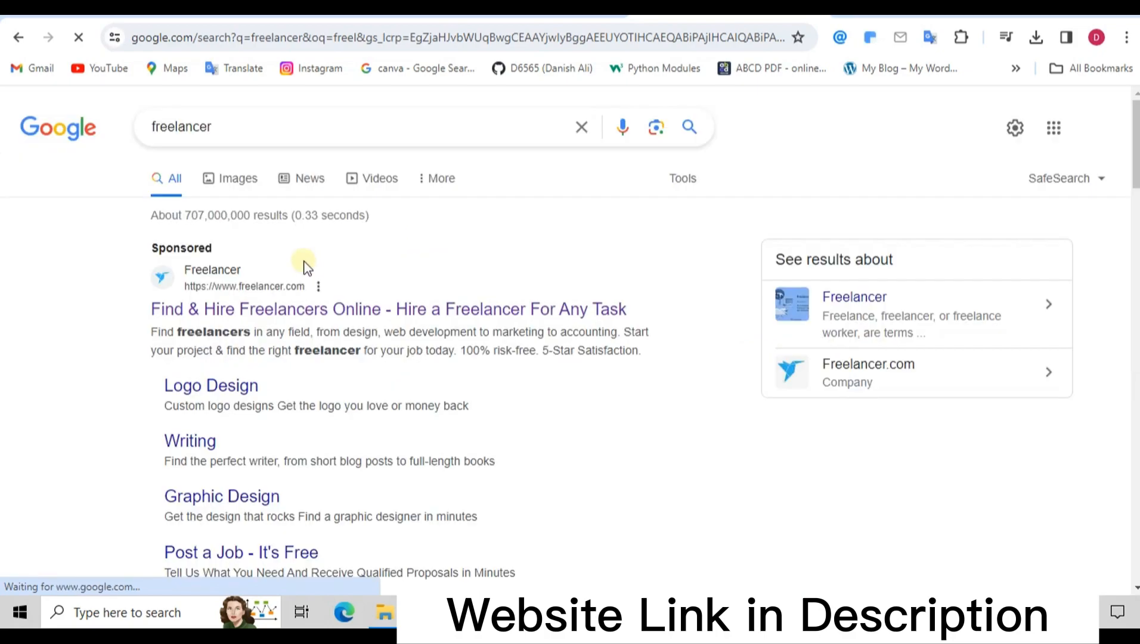
- Open Freelancer.com from the sponsored result and go to its Sign Up page
{"action": "left_click", "coordinate": [257, 308]}
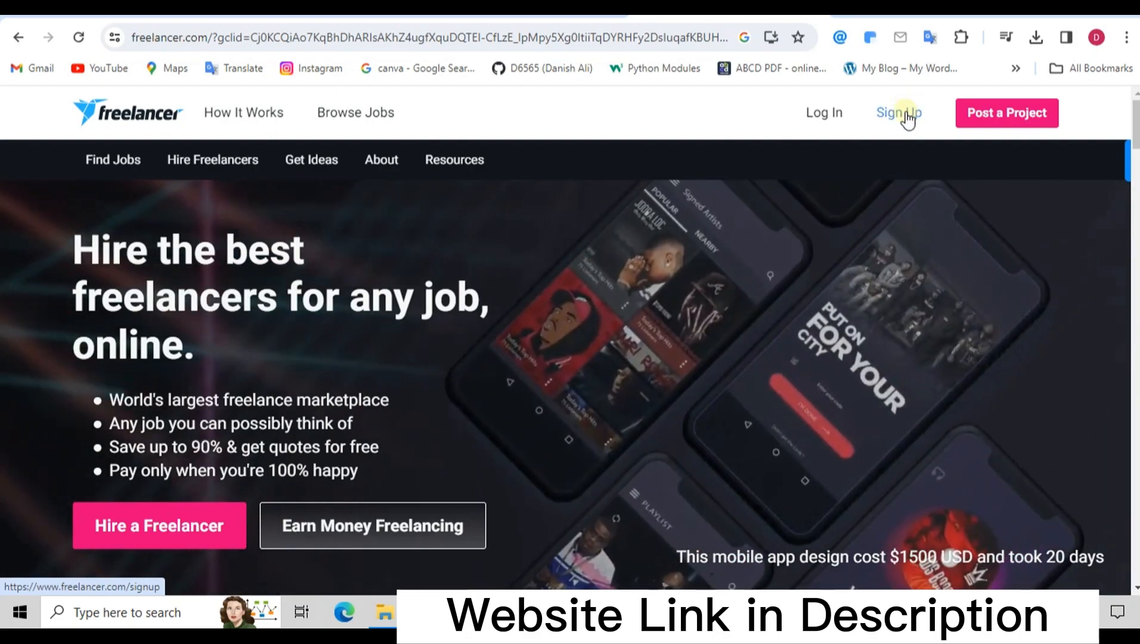
{"action": "left_click", "coordinate": [903, 114]}
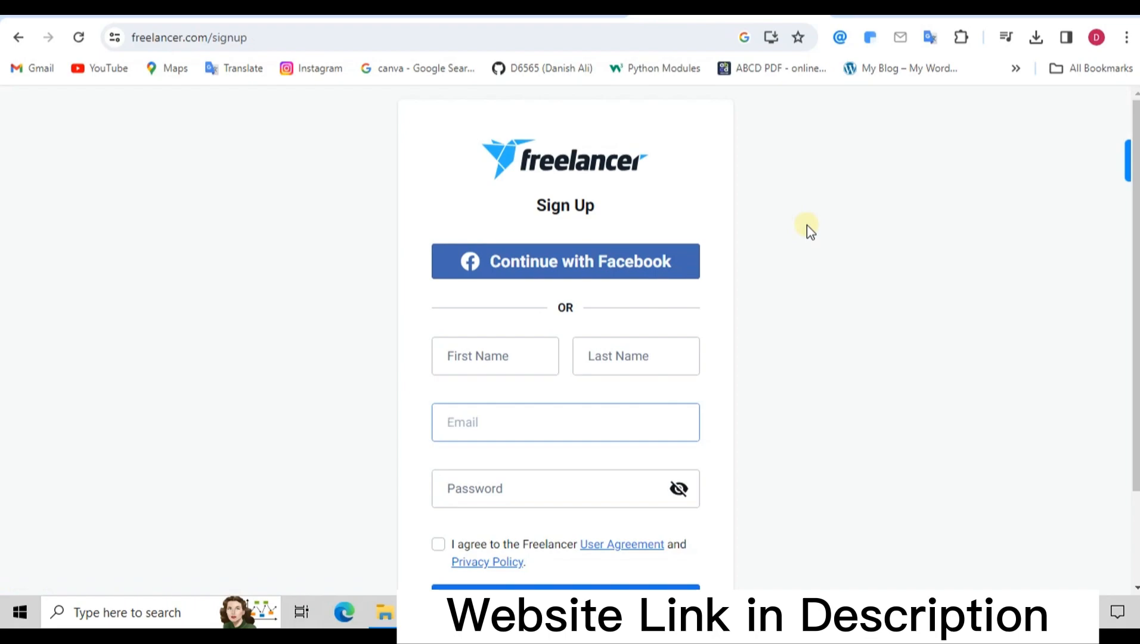
- Enter the first name, last name and e-mail address in the sign-up form
{"action": "left_click", "coordinate": [490, 353]}
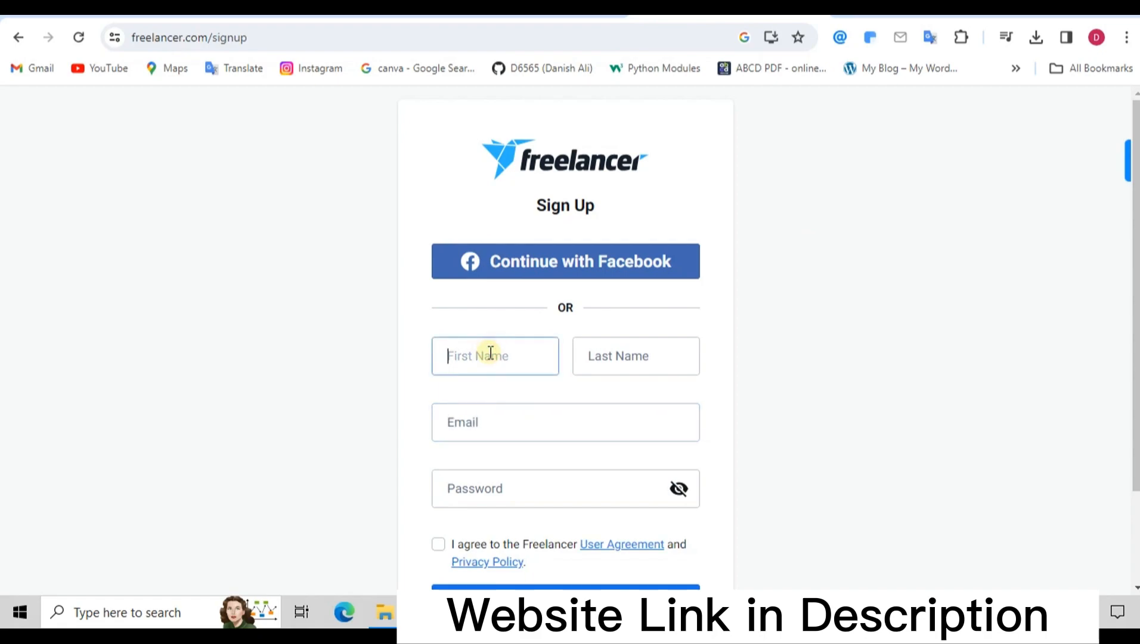
{"action": "left_click", "coordinate": [608, 346]}
{"action": "type", "text": "A"}
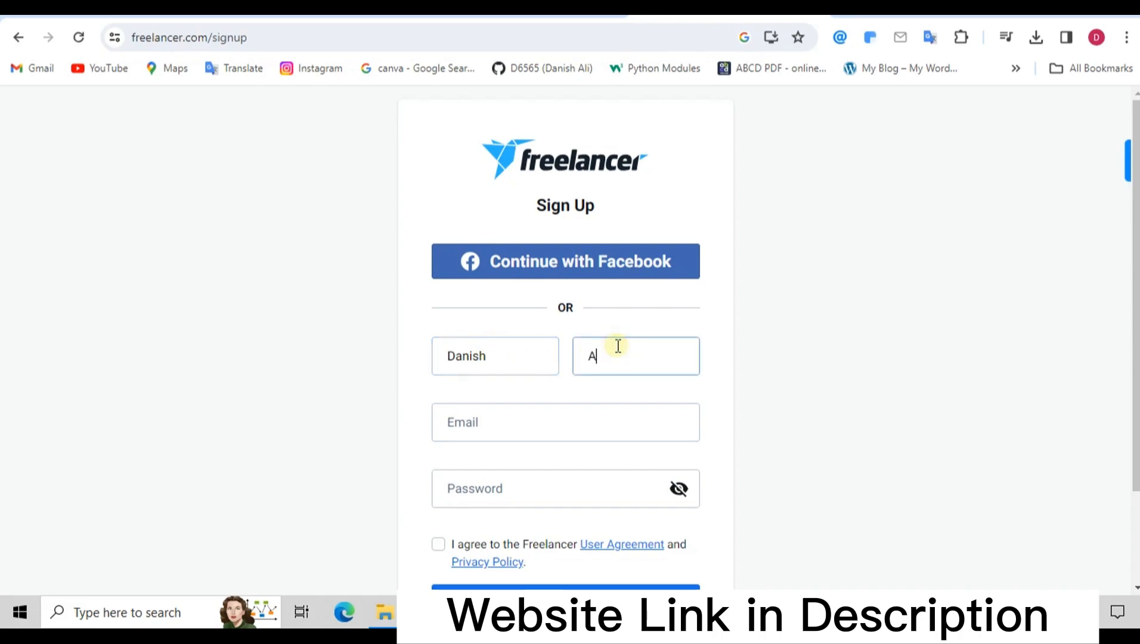
{"action": "type", "text": "li"}
{"action": "left_click", "coordinate": [525, 426]}
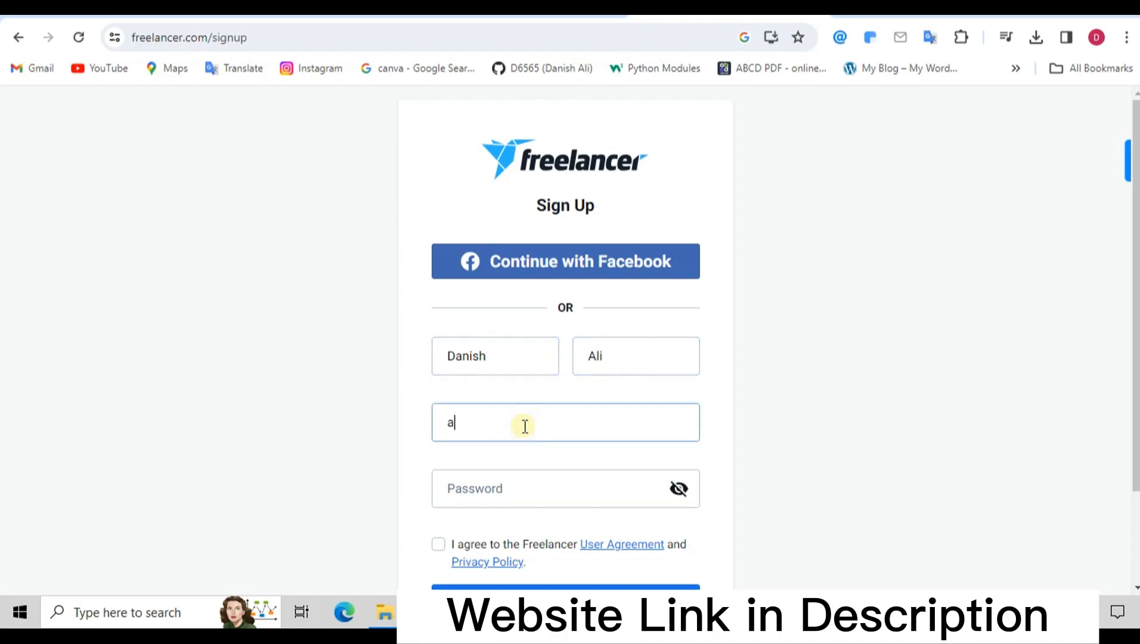
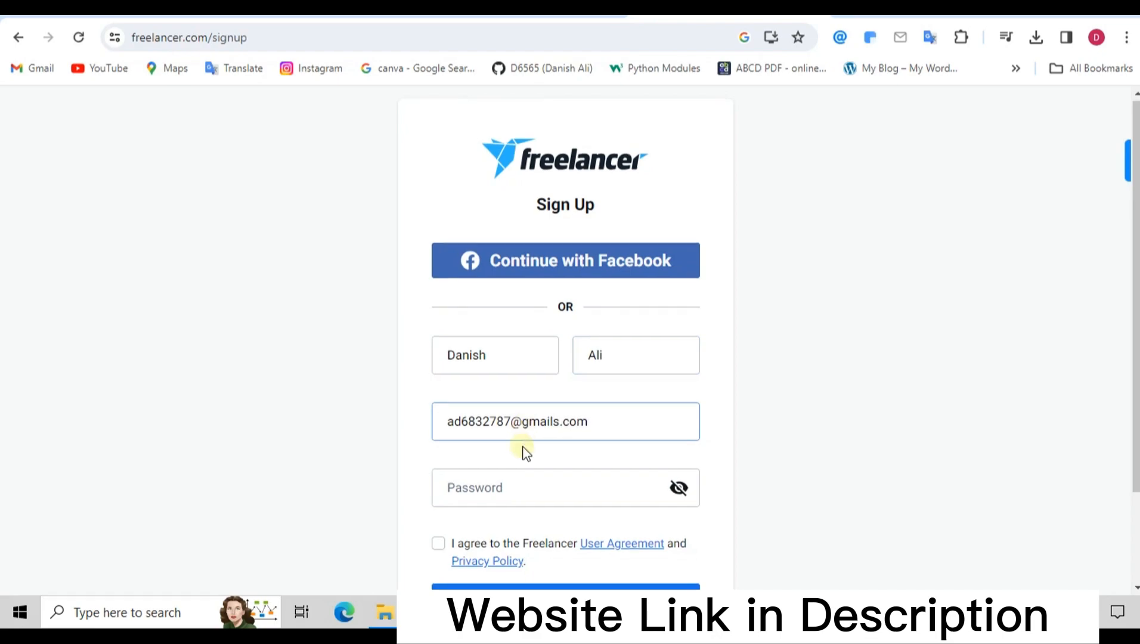
- Enter the account password, accept the user agreement and privacy policy, and submit the form
{"action": "scroll", "coordinate": [525, 444], "scroll_direction": "down", "scroll_amount": 1}
{"action": "left_click", "coordinate": [526, 404]}
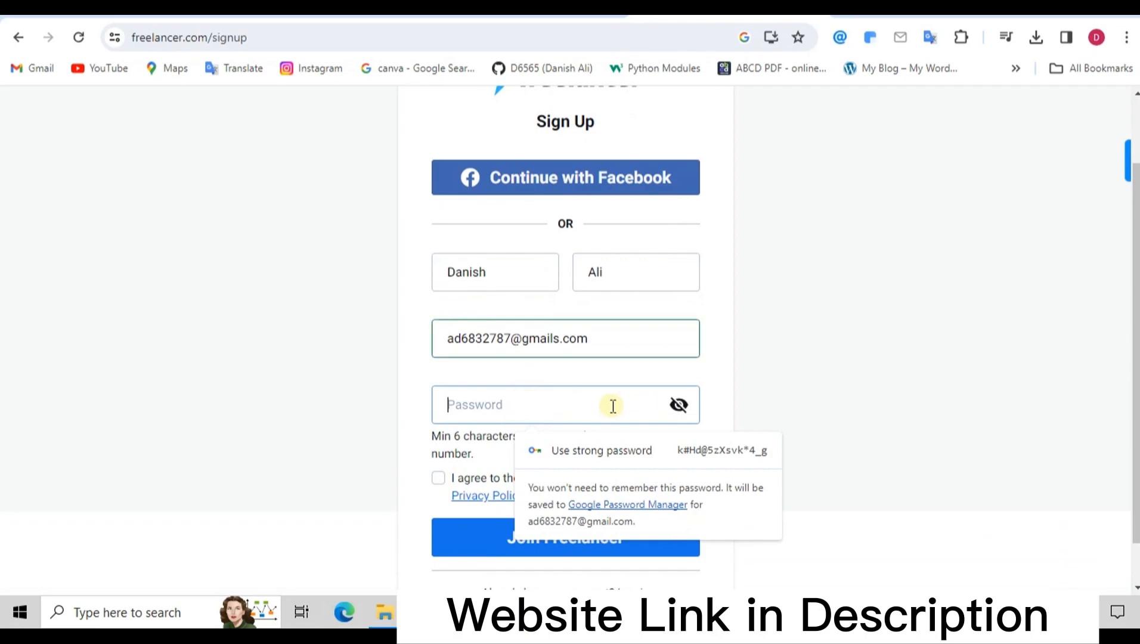
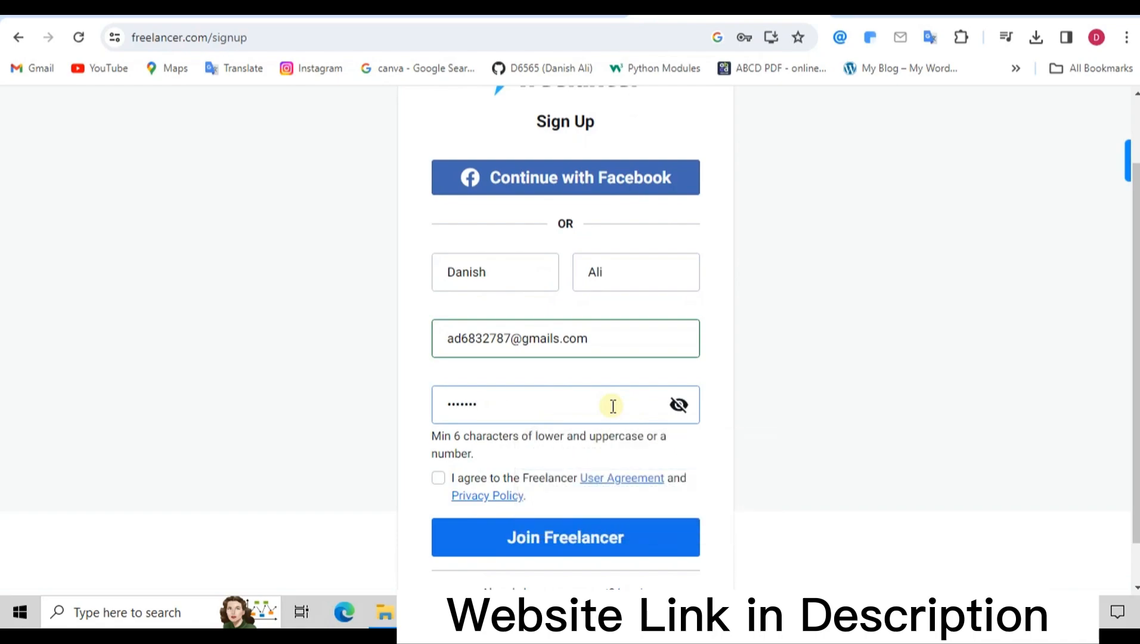
{"action": "left_click", "coordinate": [440, 481]}
{"action": "left_click", "coordinate": [439, 460]}
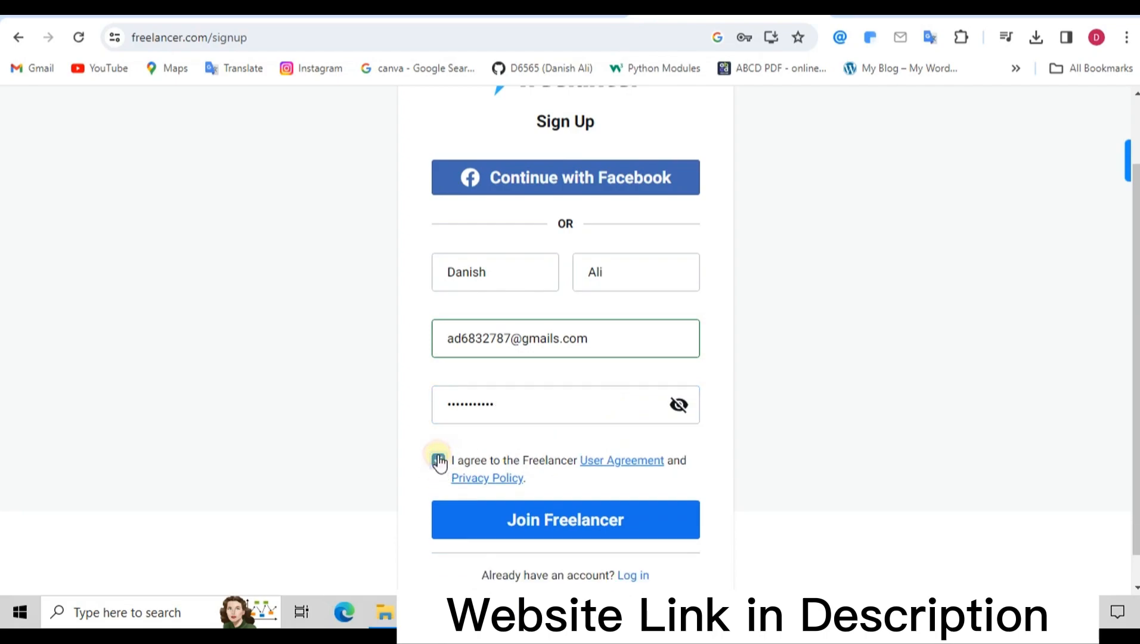
{"action": "scroll", "coordinate": [606, 423], "scroll_direction": "down", "scroll_amount": 1}
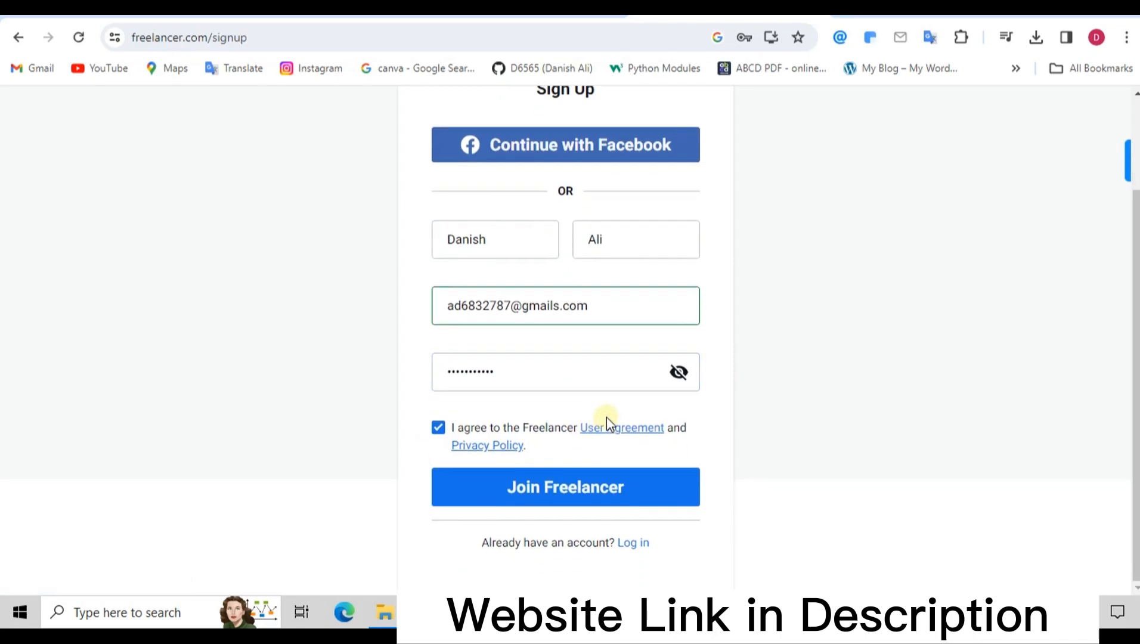
{"action": "left_click", "coordinate": [599, 492]}
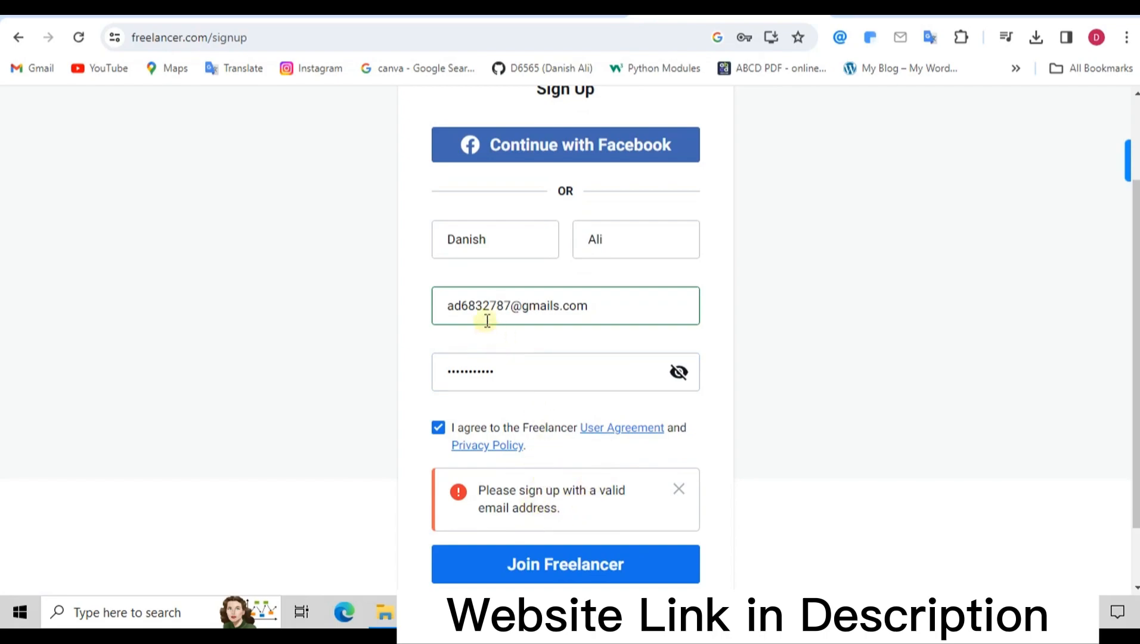
- Delete the stray 's' from the e-mail domain and resubmit until sign-up goes through
{"action": "left_click", "coordinate": [559, 305]}
{"action": "key", "text": "BackSpace"}
{"action": "left_click", "coordinate": [570, 565]}
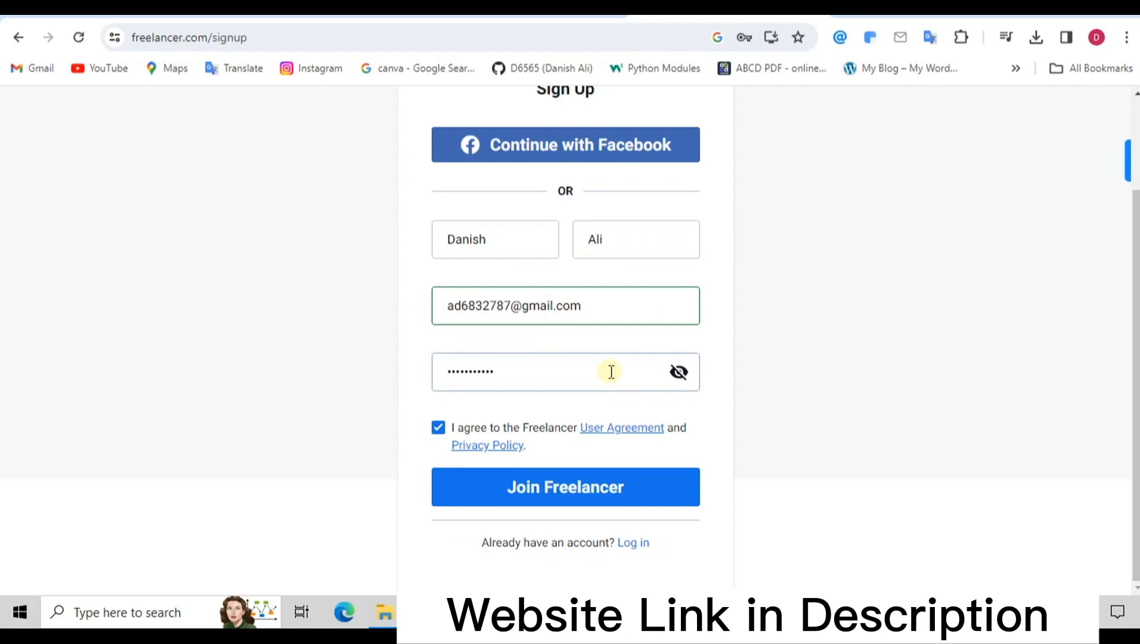
{"action": "scroll", "coordinate": [598, 365], "scroll_direction": "down", "scroll_amount": 1}
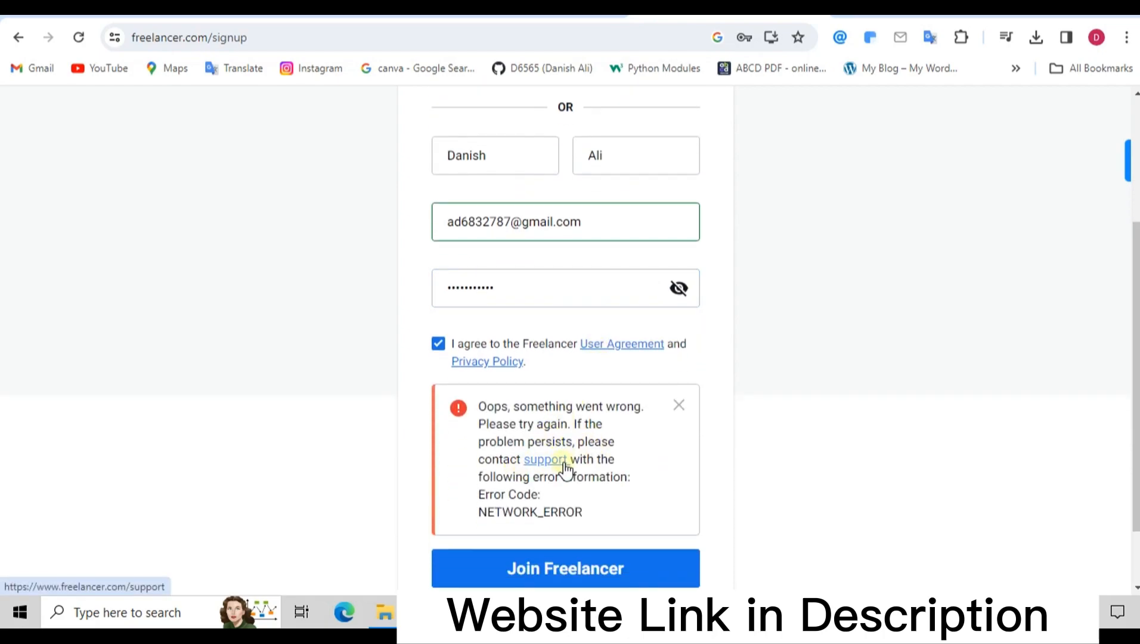
{"action": "left_click", "coordinate": [552, 568]}
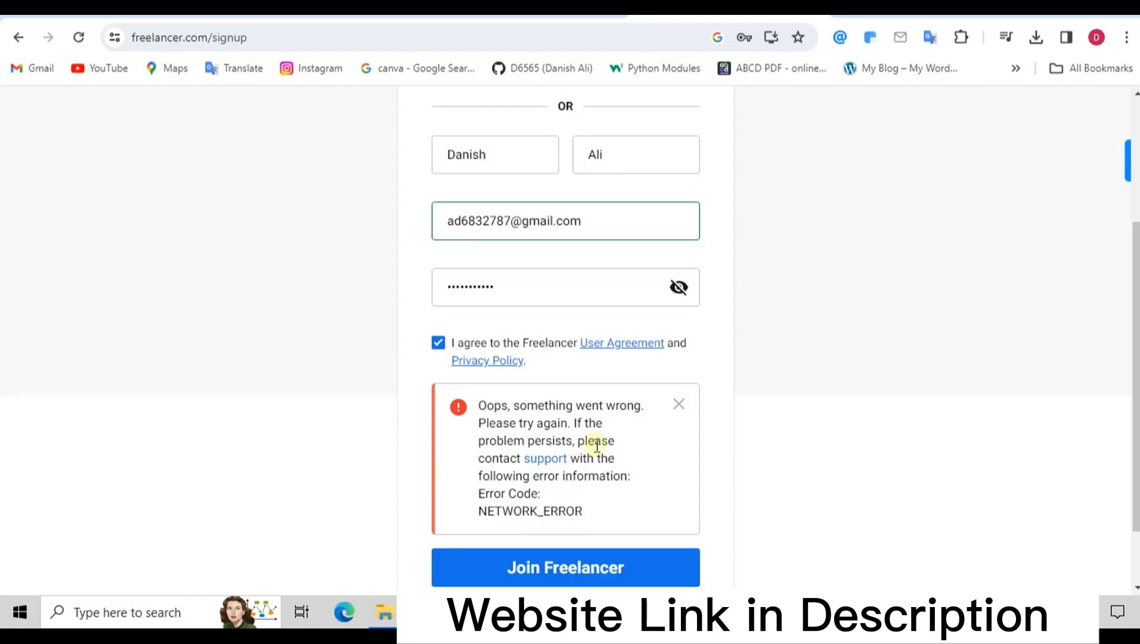
{"action": "scroll", "coordinate": [585, 443], "scroll_direction": "down", "scroll_amount": 2}
{"action": "left_click", "coordinate": [575, 489]}
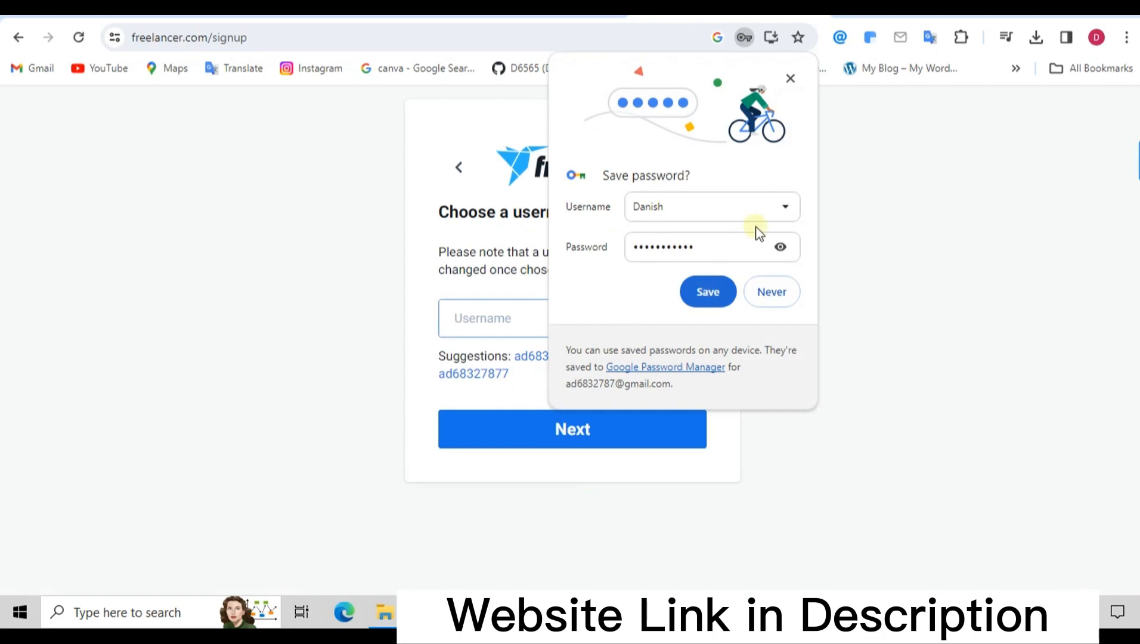
- Save the new Freelancer login in Chrome's password manager, keeping the proposed username
{"action": "left_click", "coordinate": [785, 207]}
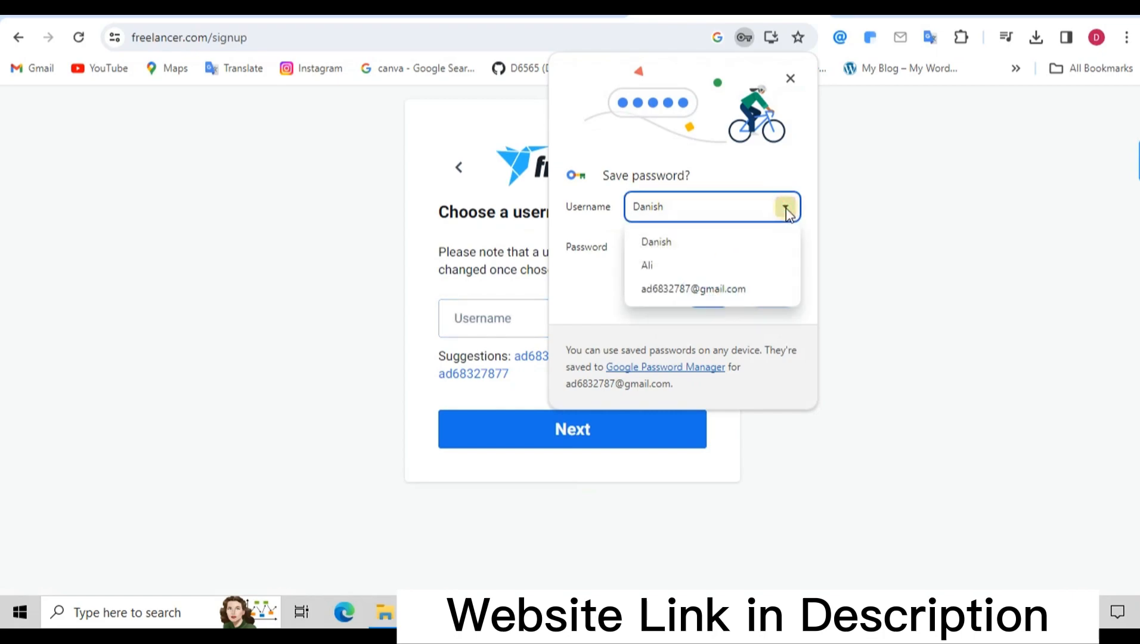
{"action": "left_click", "coordinate": [785, 208]}
{"action": "left_click", "coordinate": [710, 292]}
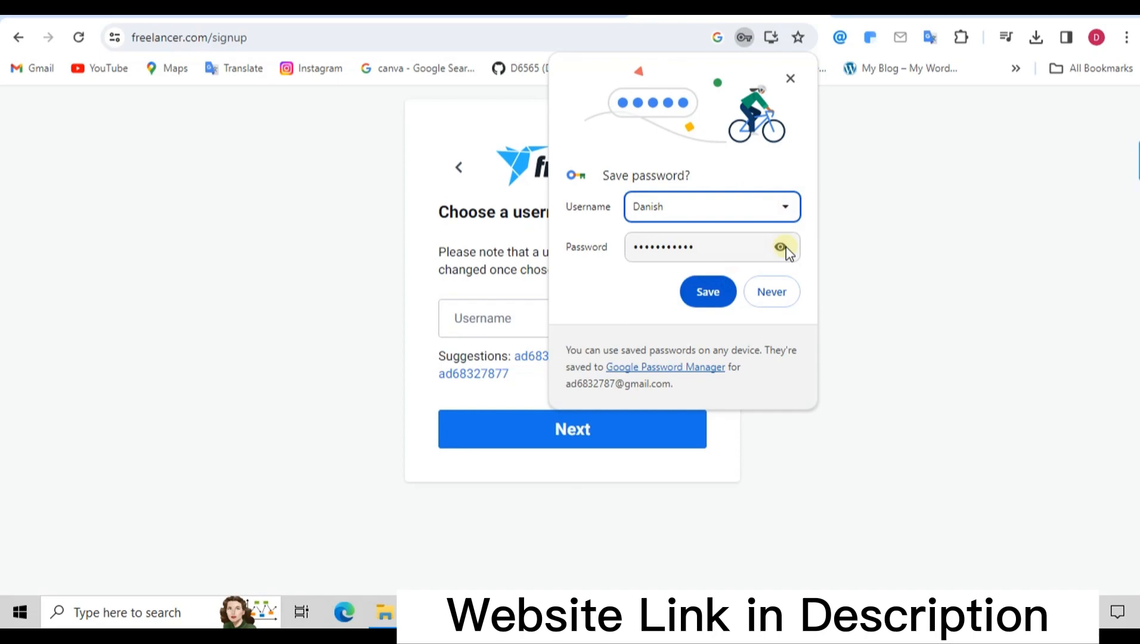
{"action": "left_click", "coordinate": [780, 247]}
{"action": "left_click", "coordinate": [780, 247]}
{"action": "left_click", "coordinate": [718, 292]}
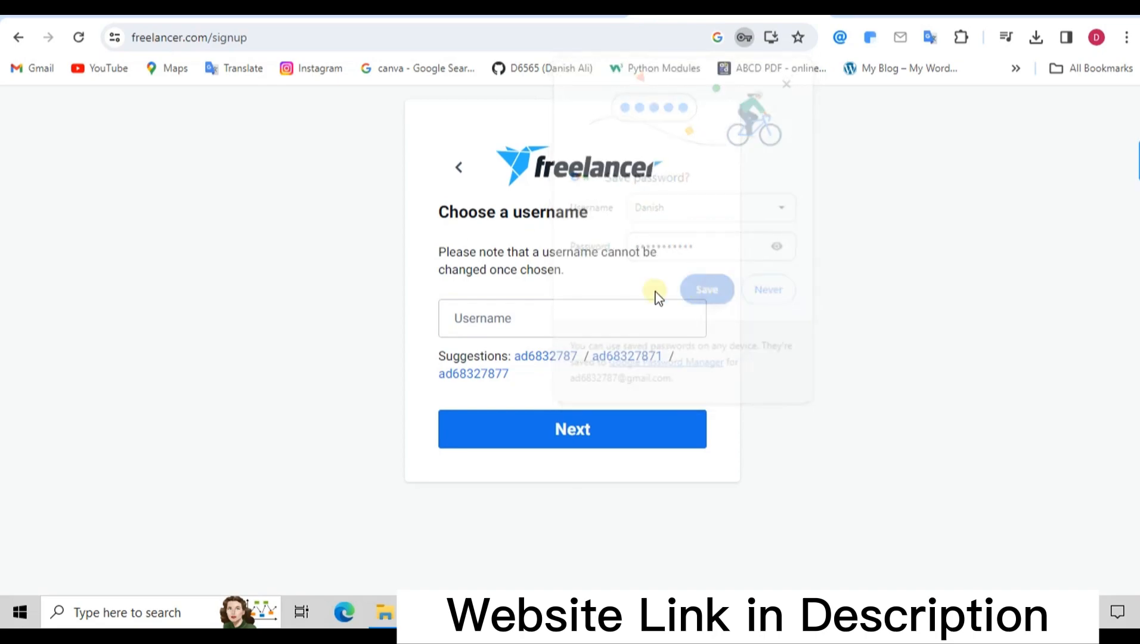
{"action": "left_click", "coordinate": [518, 324]}
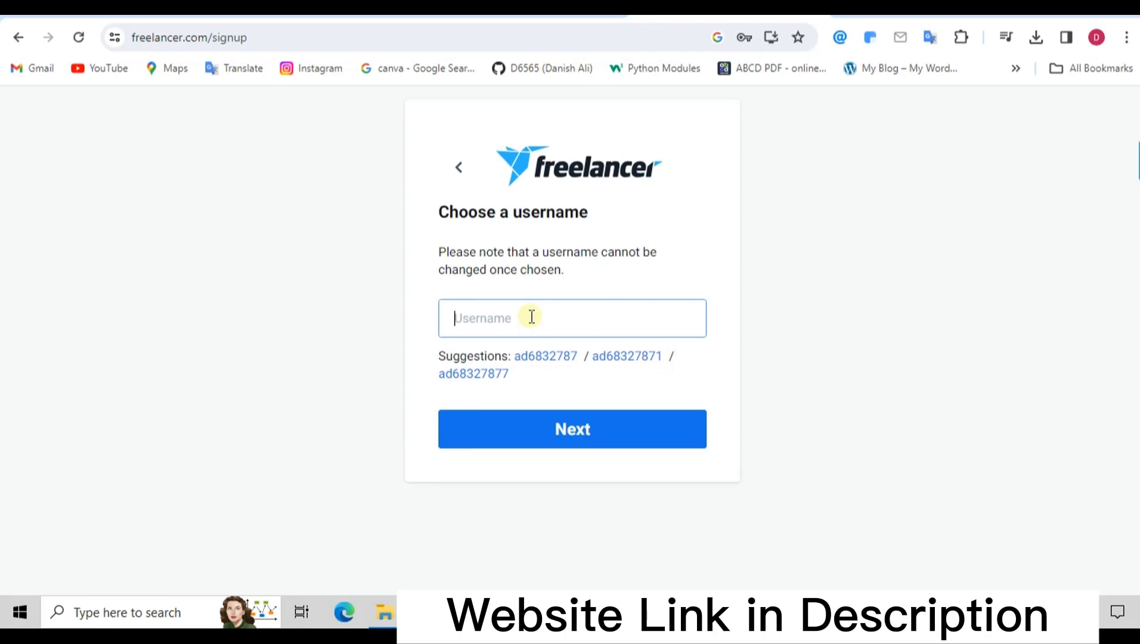
- Take the first suggested username and choose the 'I want to work' account type
{"action": "left_click", "coordinate": [555, 359]}
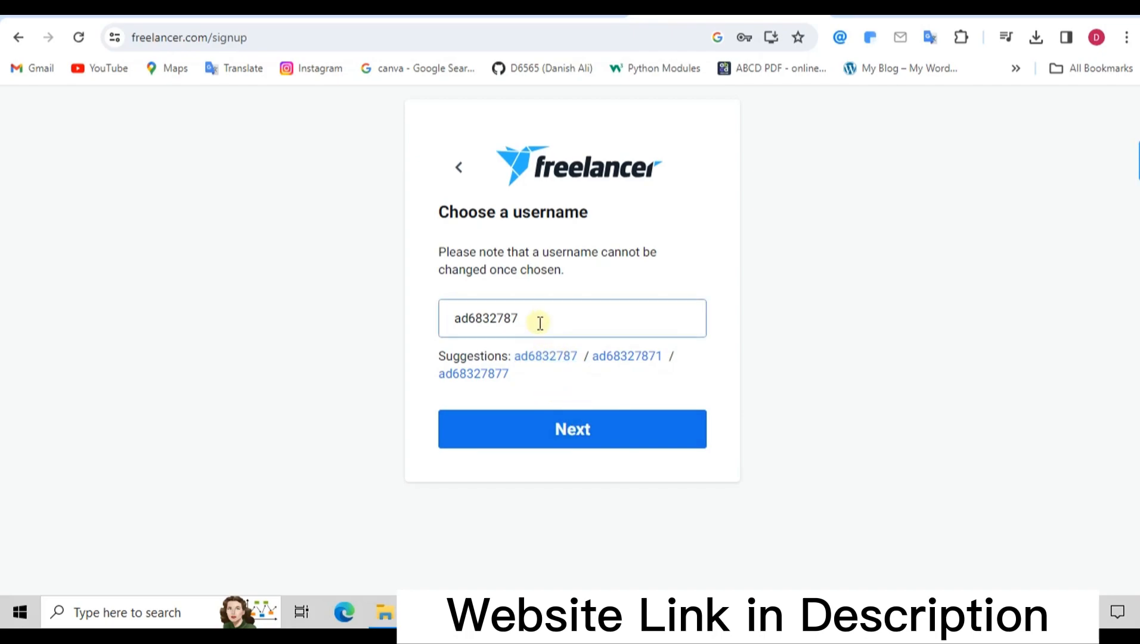
{"action": "left_click", "coordinate": [551, 434]}
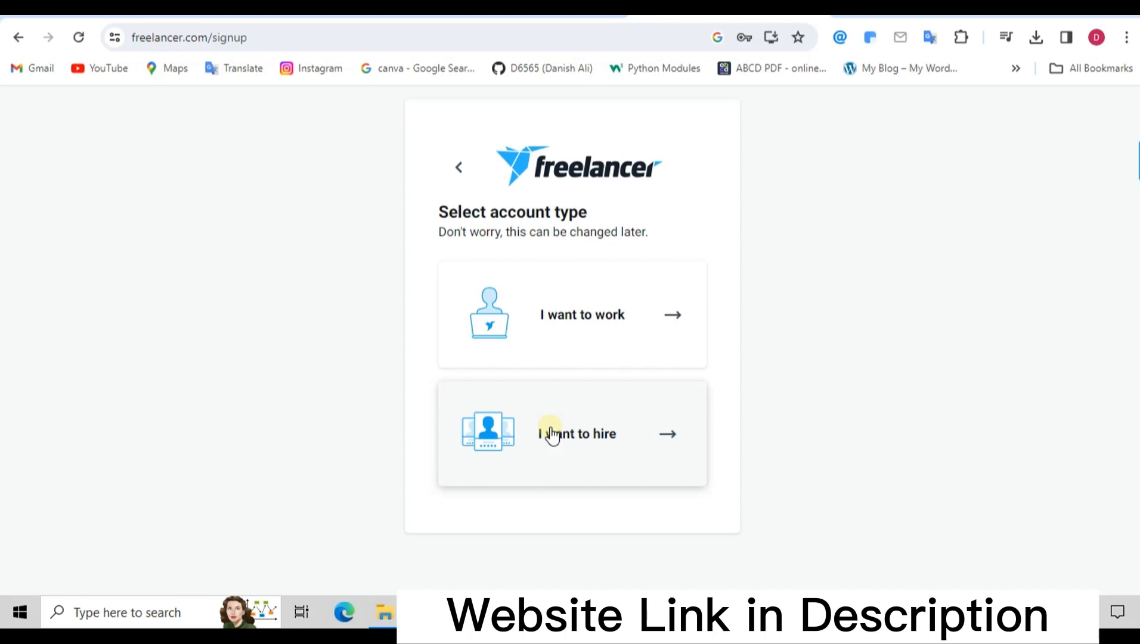
{"action": "left_click", "coordinate": [590, 329]}
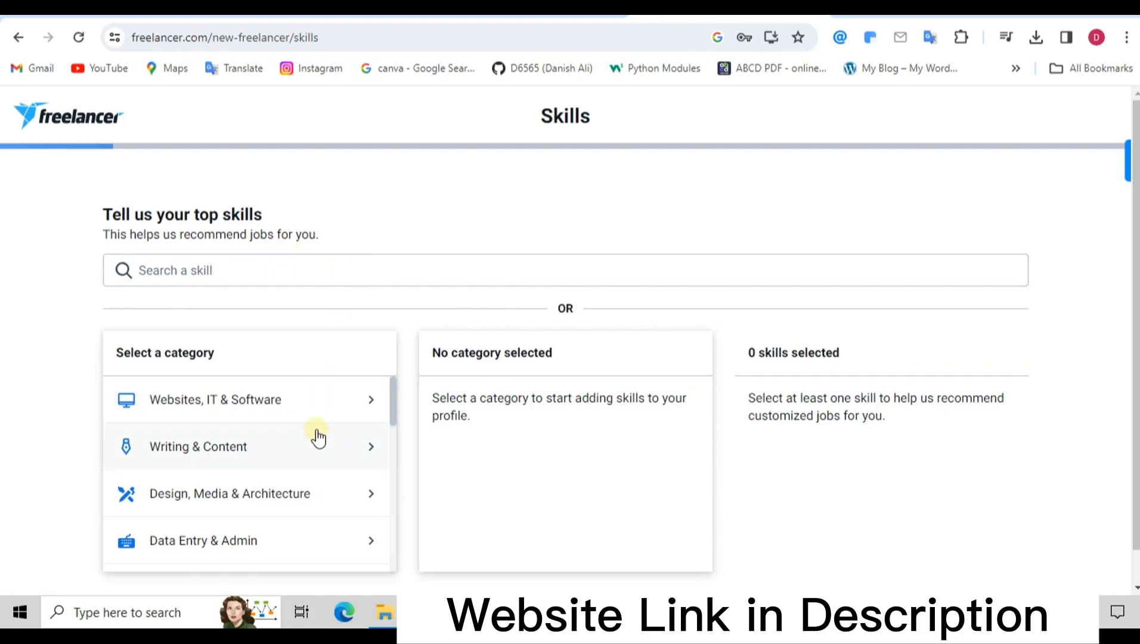
- In Data Entry & Admin, add Data Entry, Excel, Web Search, Microsoft Office, Email Handling, Microsoft Word, Excel VBA and Typing
{"action": "scroll", "coordinate": [315, 424], "scroll_direction": "down", "scroll_amount": 2}
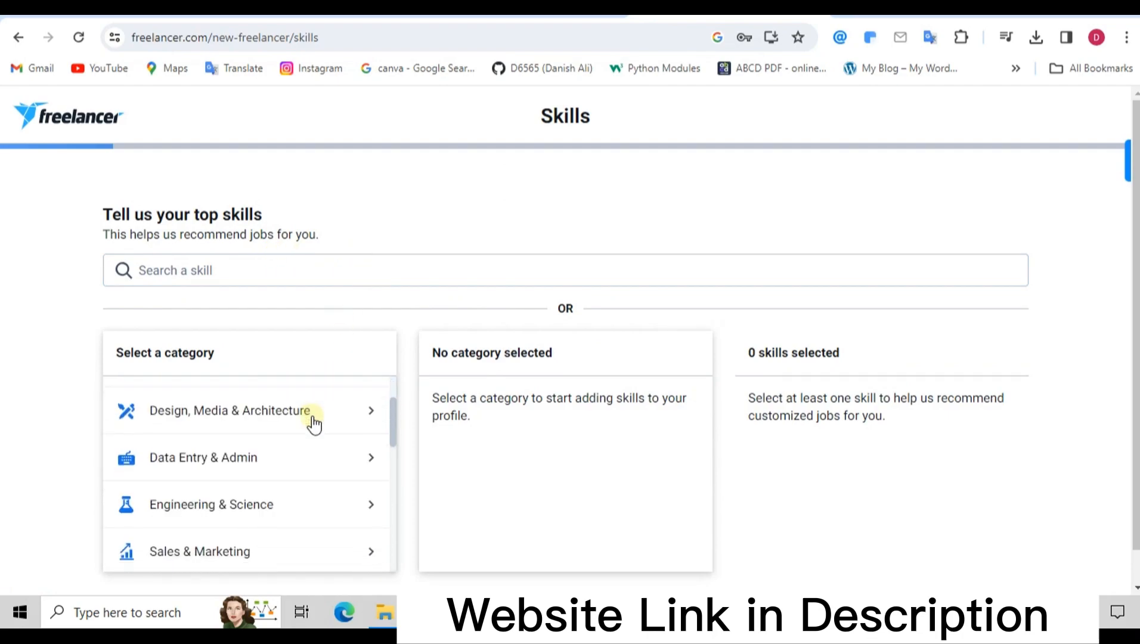
{"action": "left_click", "coordinate": [264, 459]}
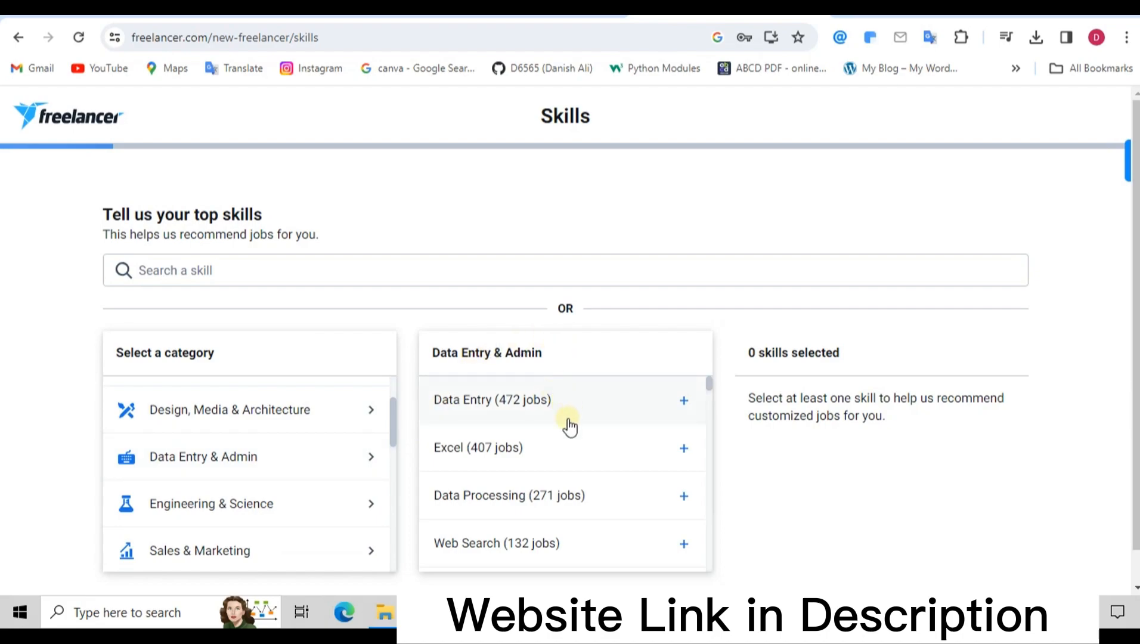
{"action": "left_click", "coordinate": [683, 401]}
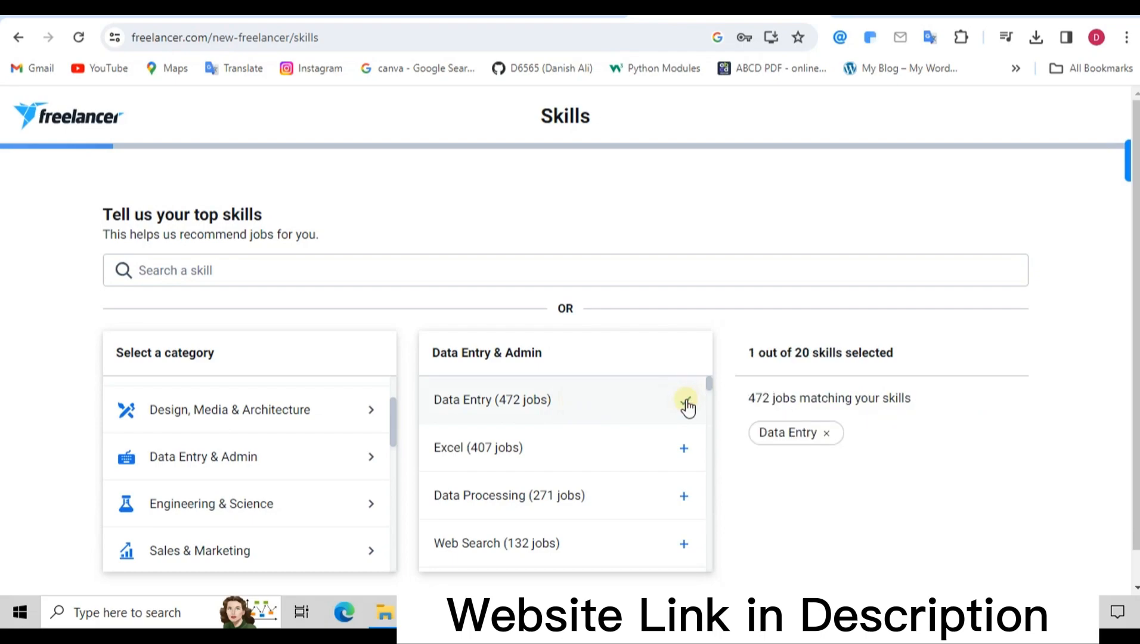
{"action": "left_click", "coordinate": [683, 452]}
{"action": "scroll", "coordinate": [661, 476], "scroll_direction": "down", "scroll_amount": 2}
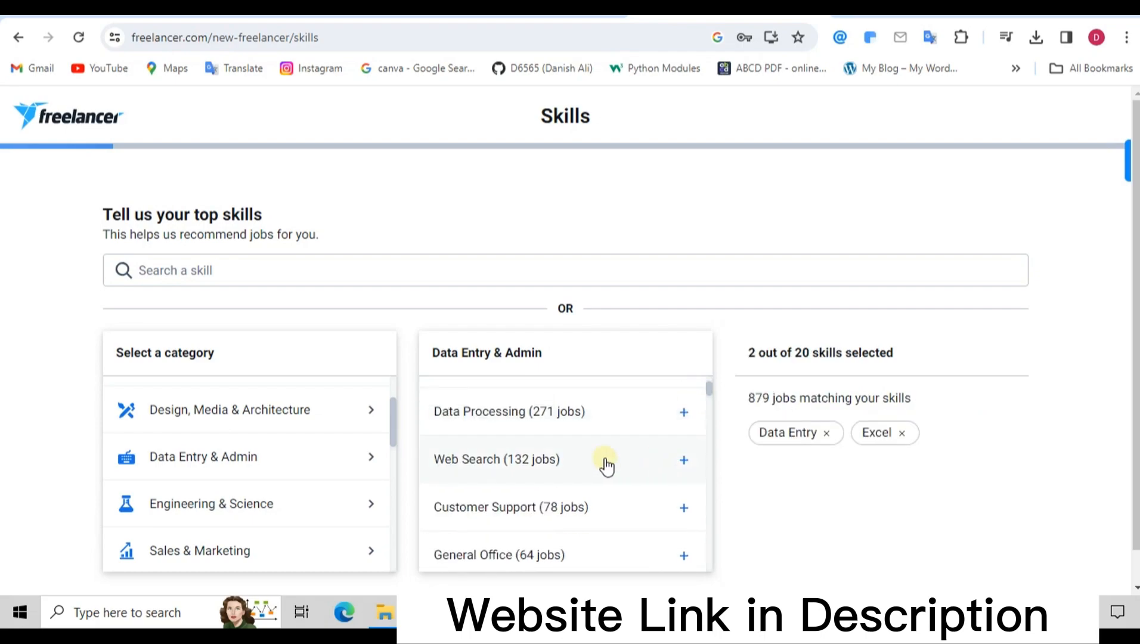
{"action": "left_click", "coordinate": [674, 461]}
{"action": "scroll", "coordinate": [666, 461], "scroll_direction": "down", "scroll_amount": 1}
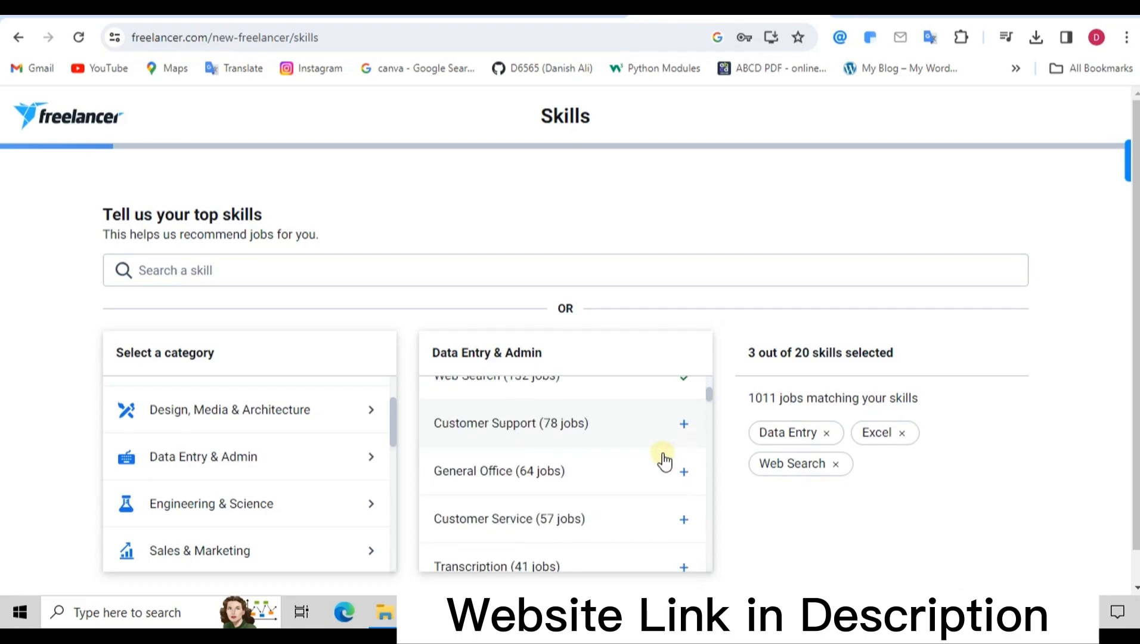
{"action": "scroll", "coordinate": [585, 468], "scroll_direction": "down", "scroll_amount": 1}
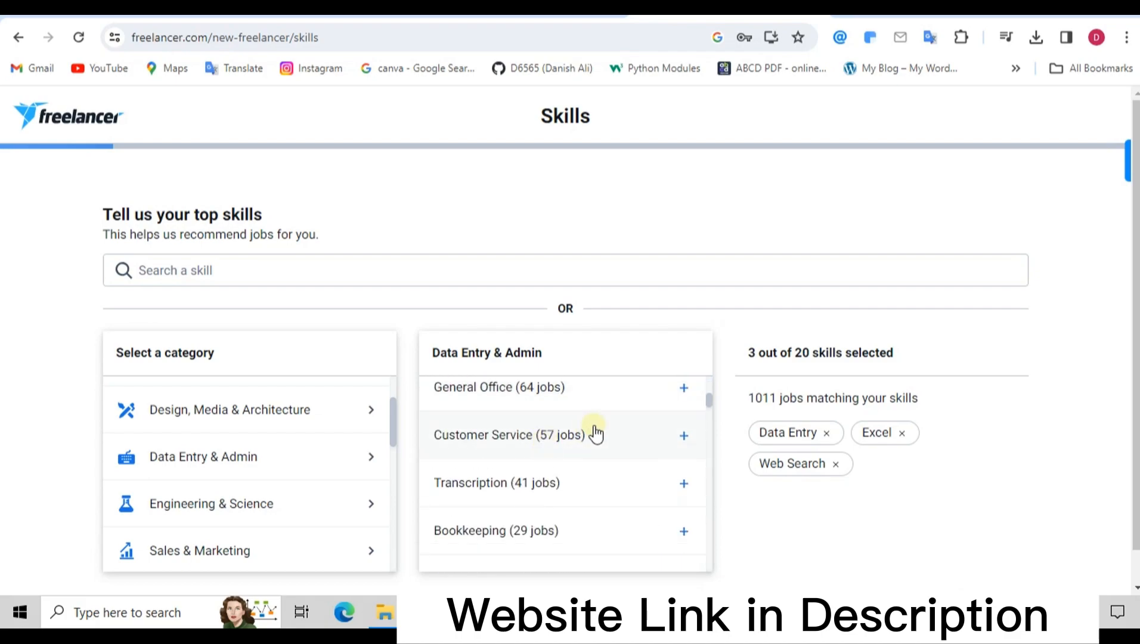
{"action": "scroll", "coordinate": [593, 433], "scroll_direction": "down", "scroll_amount": 4}
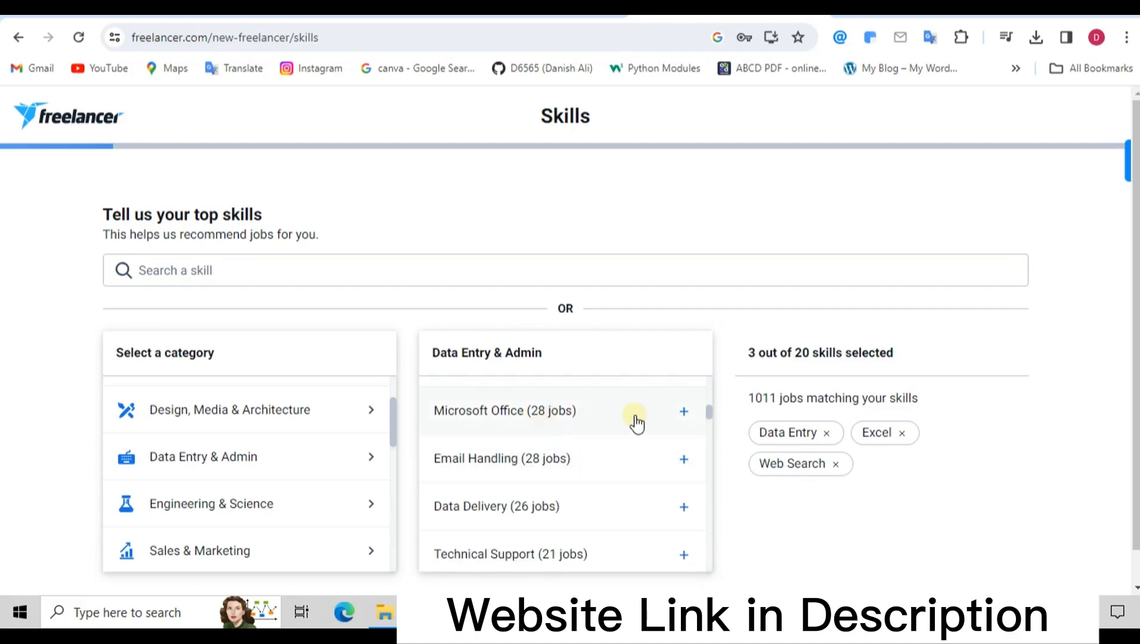
{"action": "left_click", "coordinate": [683, 413]}
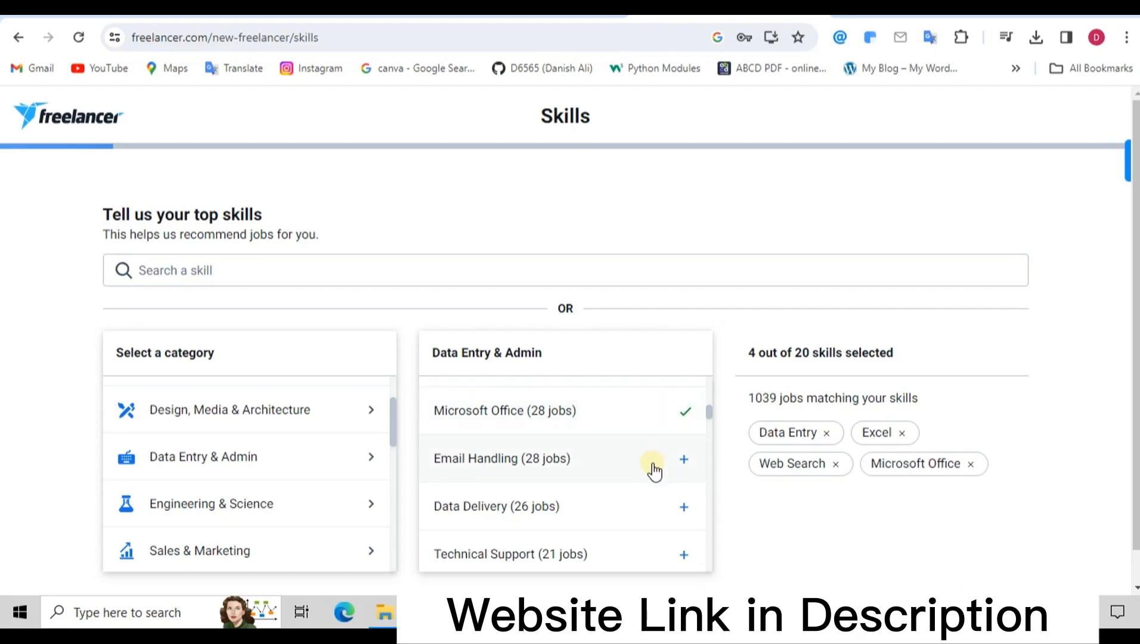
{"action": "scroll", "coordinate": [623, 438], "scroll_direction": "down", "scroll_amount": 2}
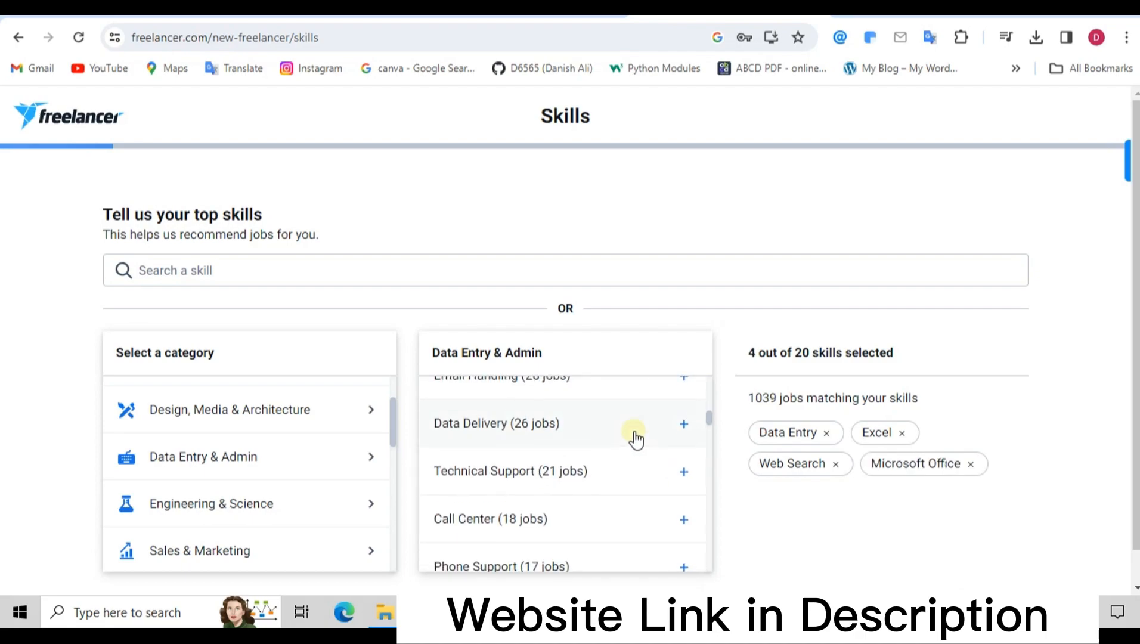
{"action": "scroll", "coordinate": [636, 438], "scroll_direction": "up", "scroll_amount": 2}
{"action": "left_click", "coordinate": [686, 461]}
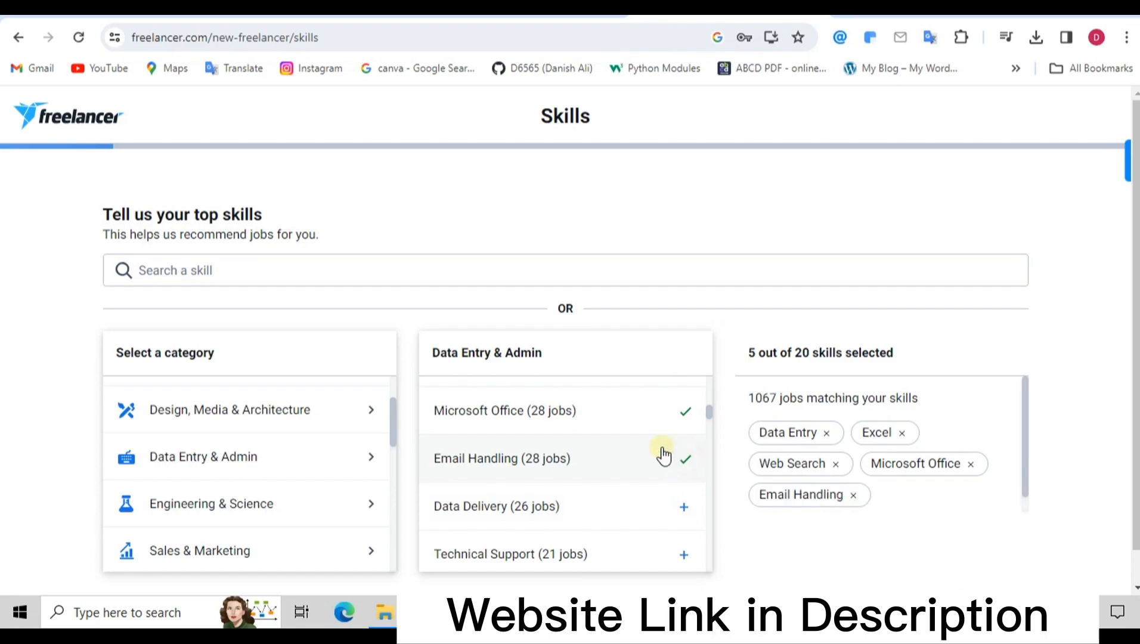
{"action": "scroll", "coordinate": [649, 448], "scroll_direction": "down", "scroll_amount": 3}
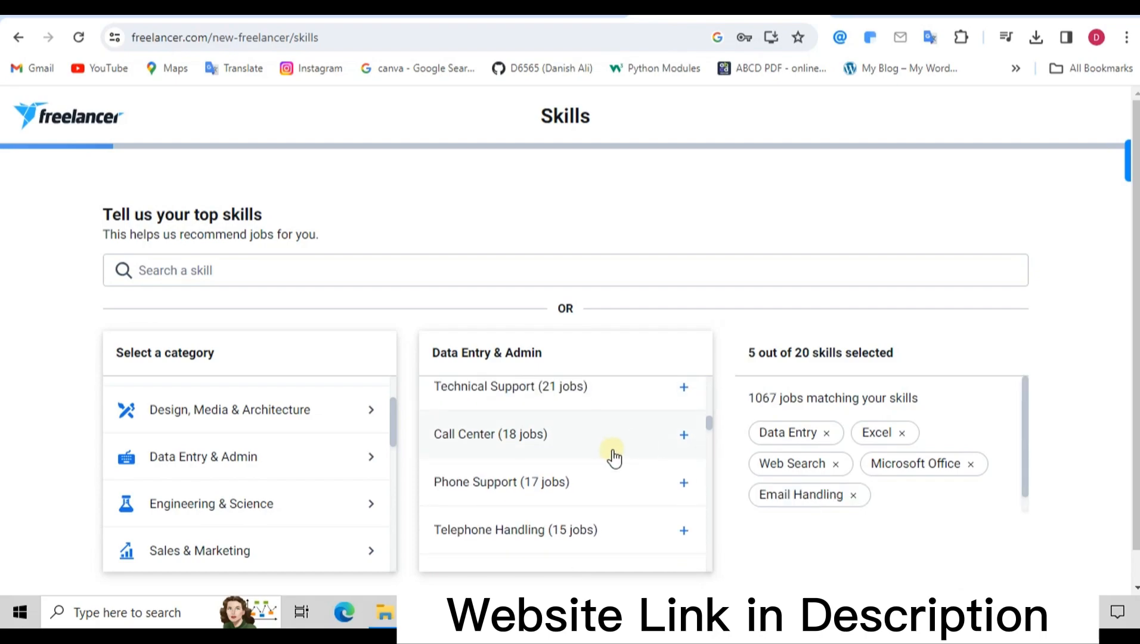
{"action": "scroll", "coordinate": [613, 459], "scroll_direction": "down", "scroll_amount": 2}
{"action": "scroll", "coordinate": [613, 459], "scroll_direction": "down", "scroll_amount": 1}
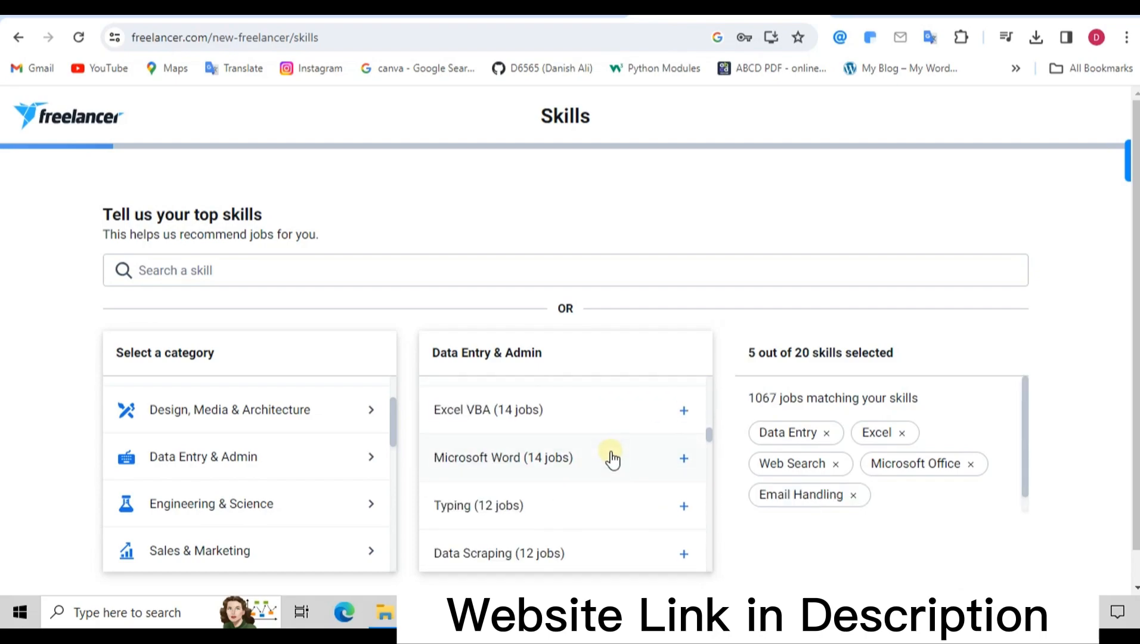
{"action": "left_click", "coordinate": [688, 460]}
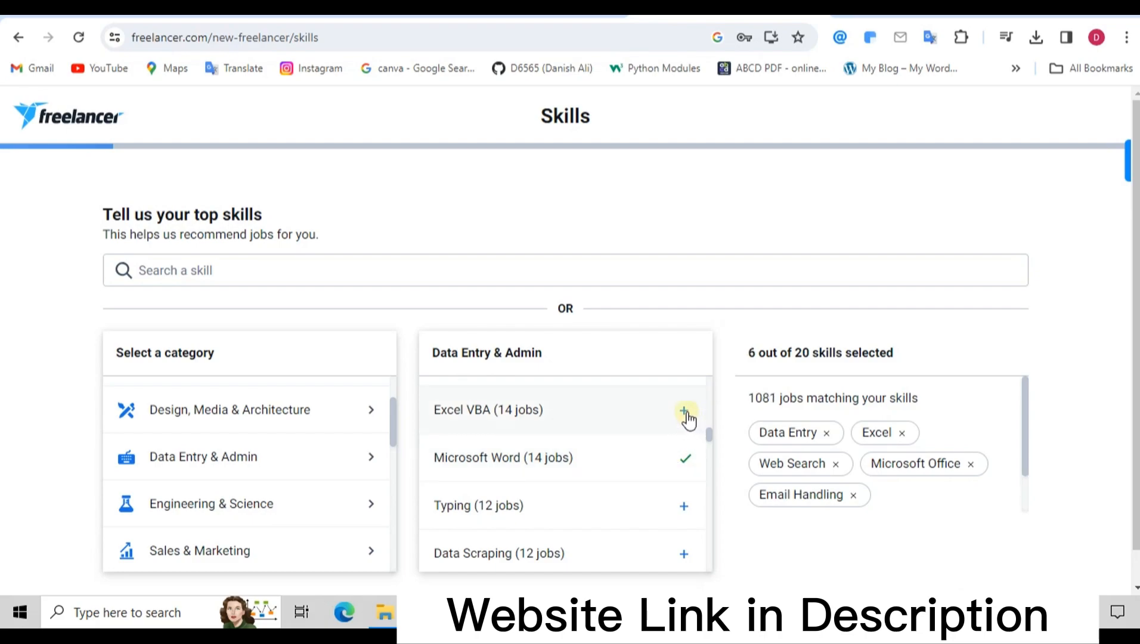
{"action": "left_click", "coordinate": [684, 411]}
{"action": "left_click", "coordinate": [683, 506]}
- Add Data Scraping, Data Extraction, Data Analytics, Spreadsheets, Data Cleansing and Google Spreadsheets, then submit the skills
{"action": "scroll", "coordinate": [653, 469], "scroll_direction": "down", "scroll_amount": 2}
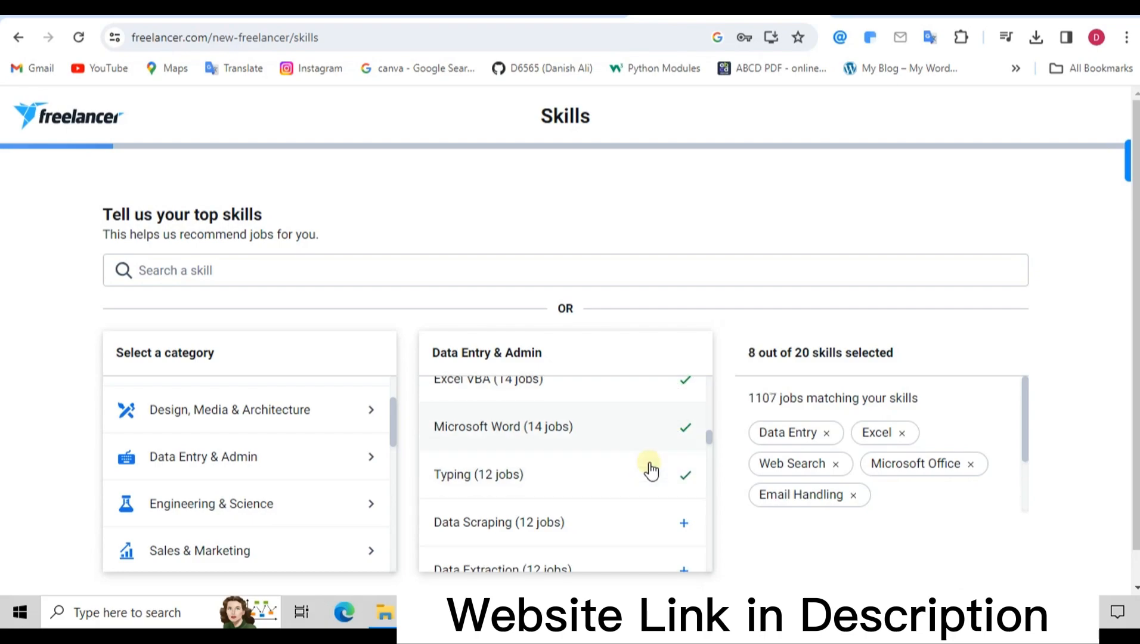
{"action": "left_click", "coordinate": [683, 470]}
{"action": "scroll", "coordinate": [659, 477], "scroll_direction": "down", "scroll_amount": 2}
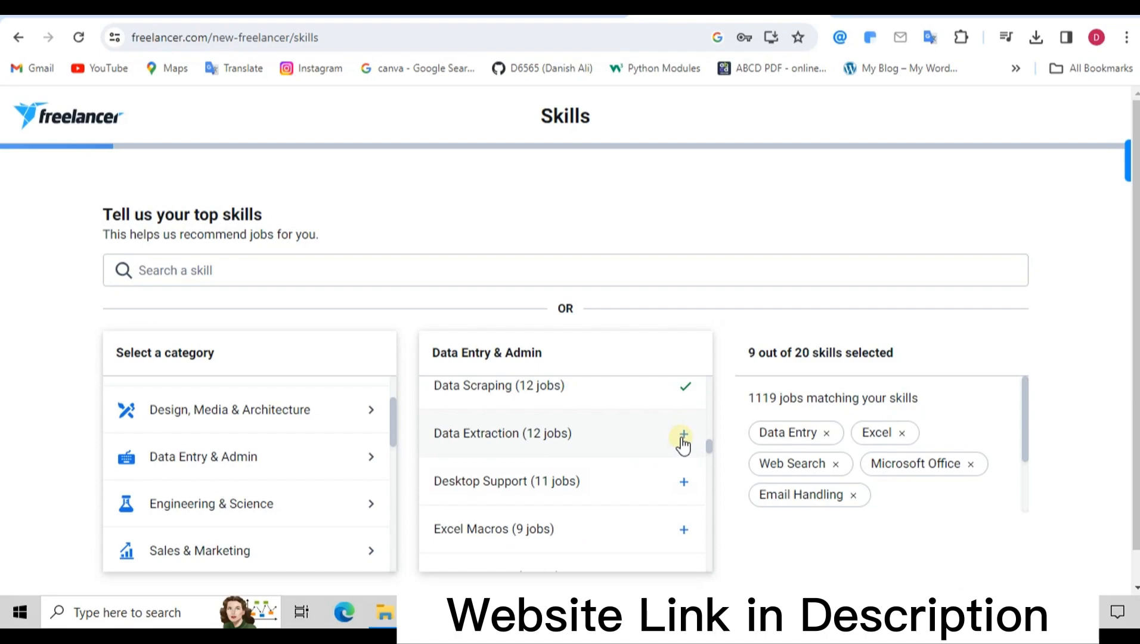
{"action": "left_click", "coordinate": [683, 441]}
{"action": "scroll", "coordinate": [683, 447], "scroll_direction": "down", "scroll_amount": 4}
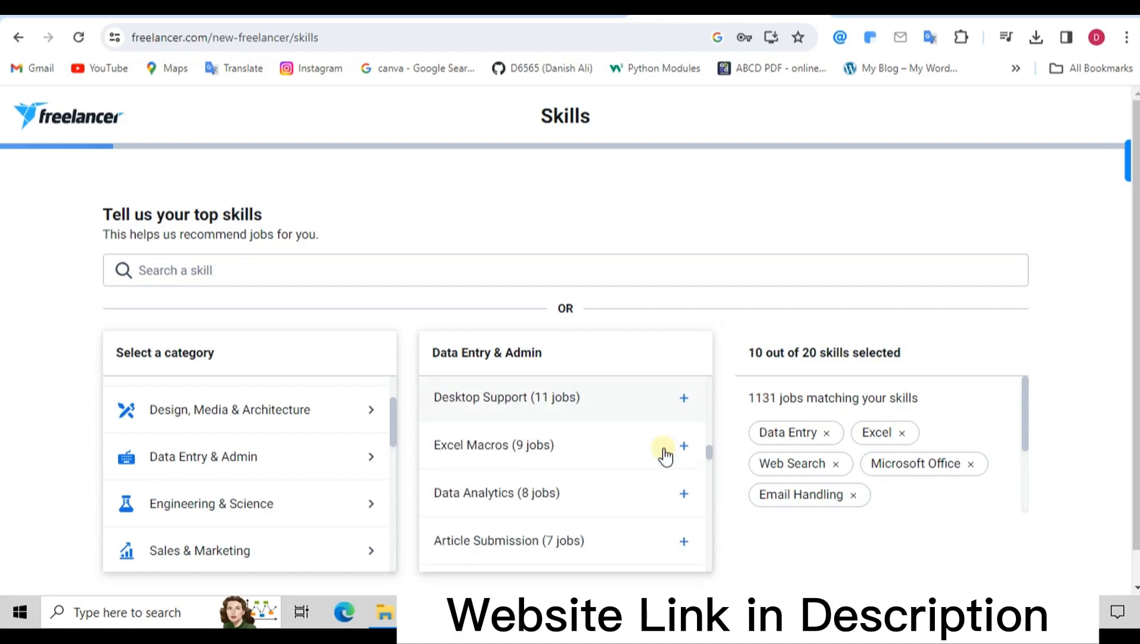
{"action": "left_click", "coordinate": [684, 411]}
{"action": "scroll", "coordinate": [656, 471], "scroll_direction": "down", "scroll_amount": 4}
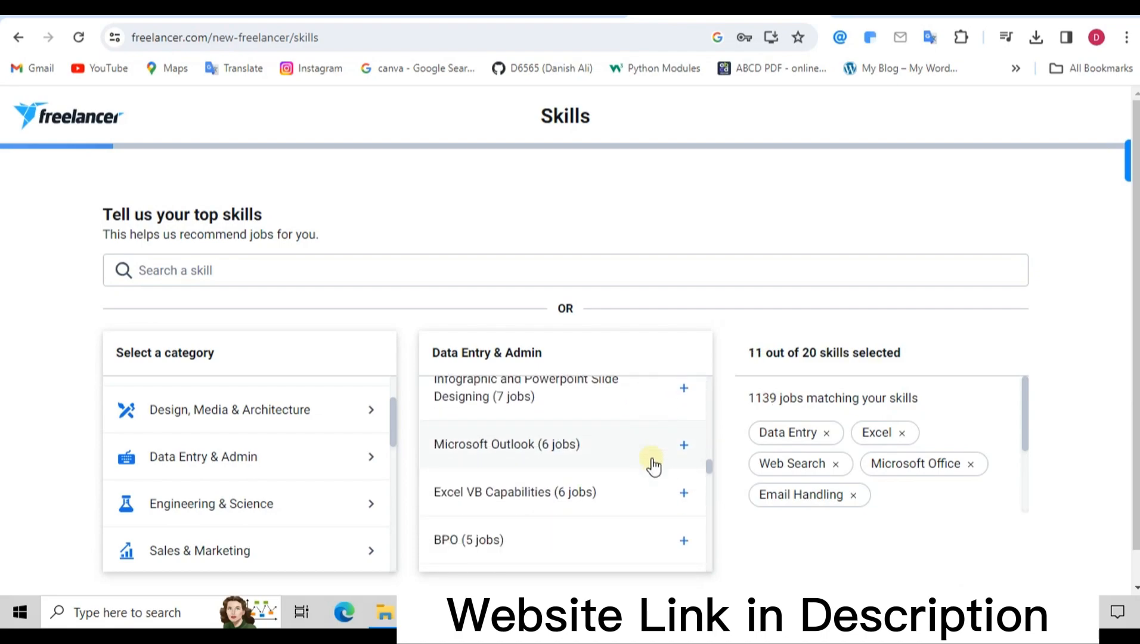
{"action": "scroll", "coordinate": [654, 458], "scroll_direction": "down", "scroll_amount": 5}
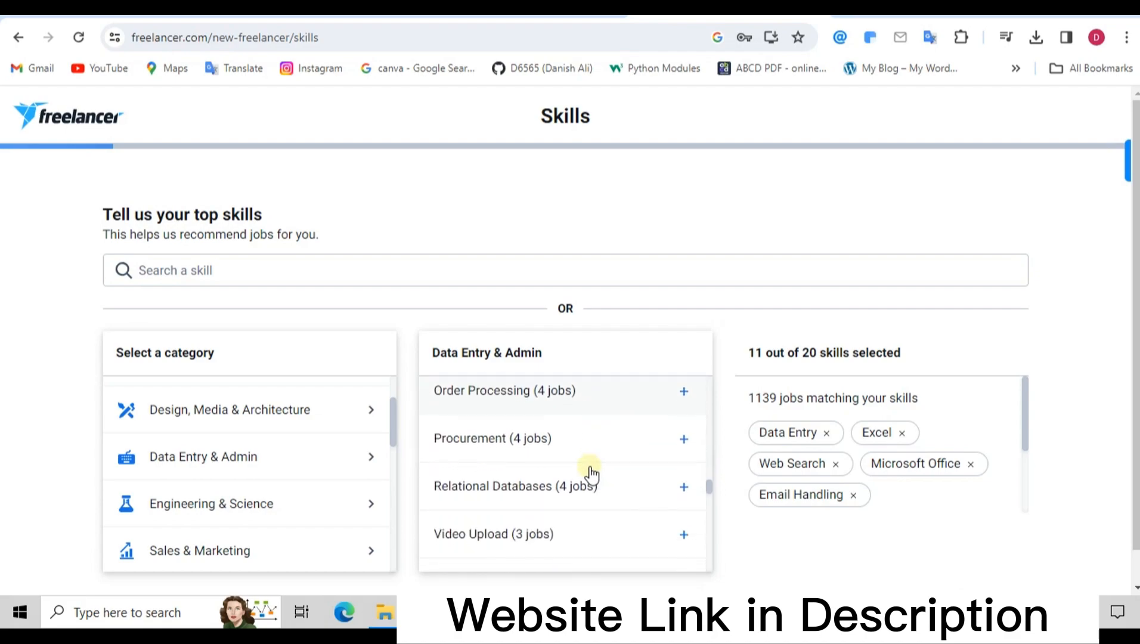
{"action": "scroll", "coordinate": [606, 469], "scroll_direction": "down", "scroll_amount": 4}
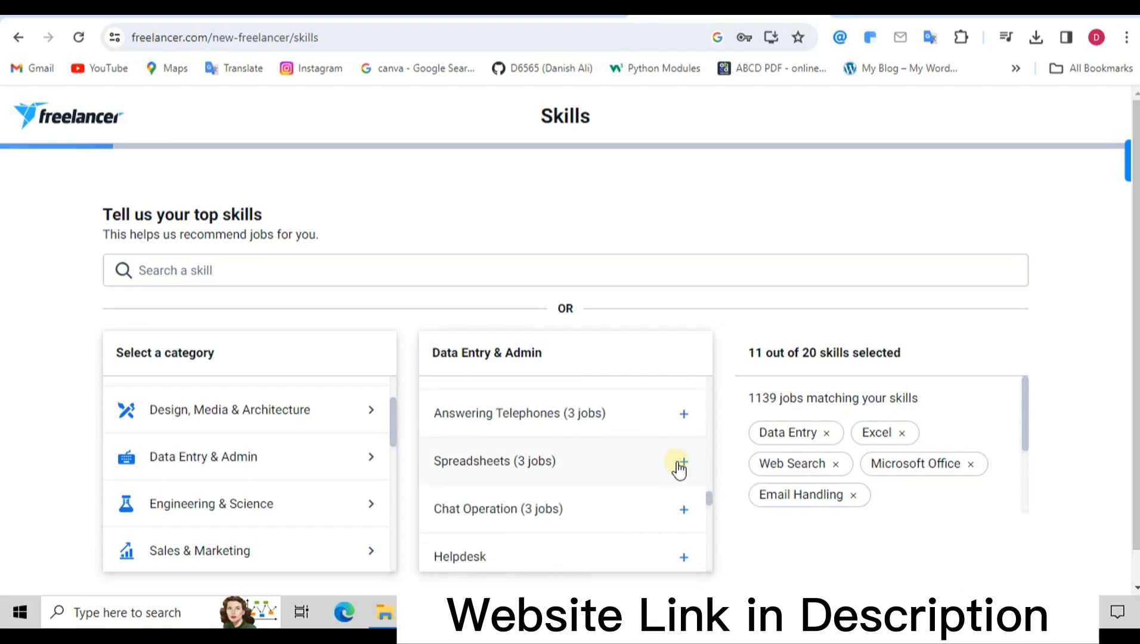
{"action": "left_click", "coordinate": [684, 464]}
{"action": "scroll", "coordinate": [649, 466], "scroll_direction": "down", "scroll_amount": 8}
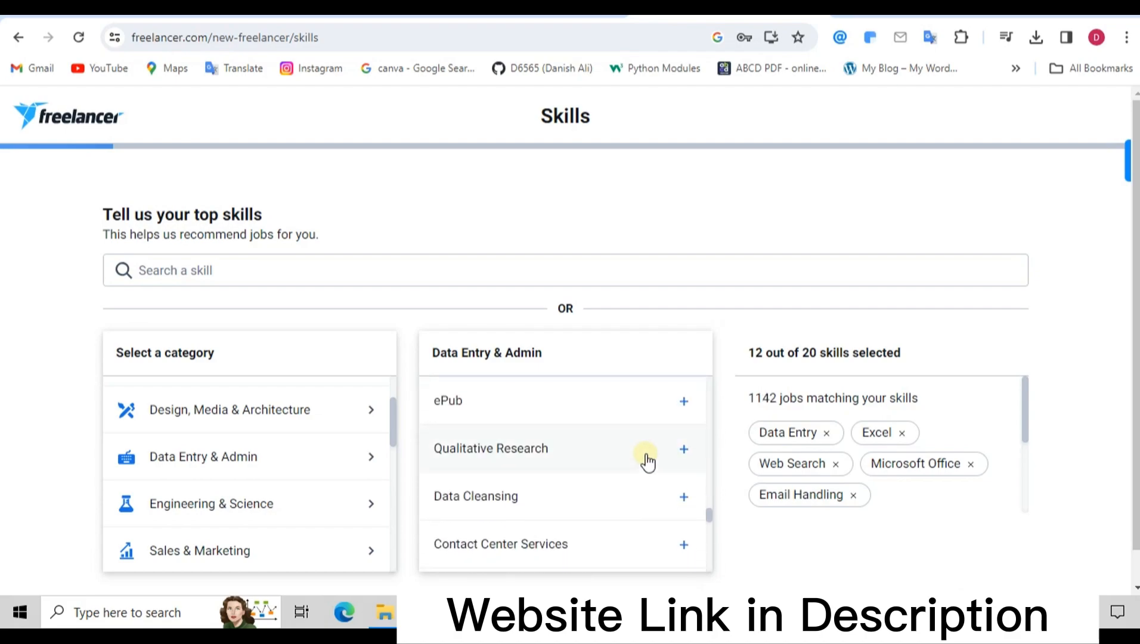
{"action": "left_click", "coordinate": [684, 414]}
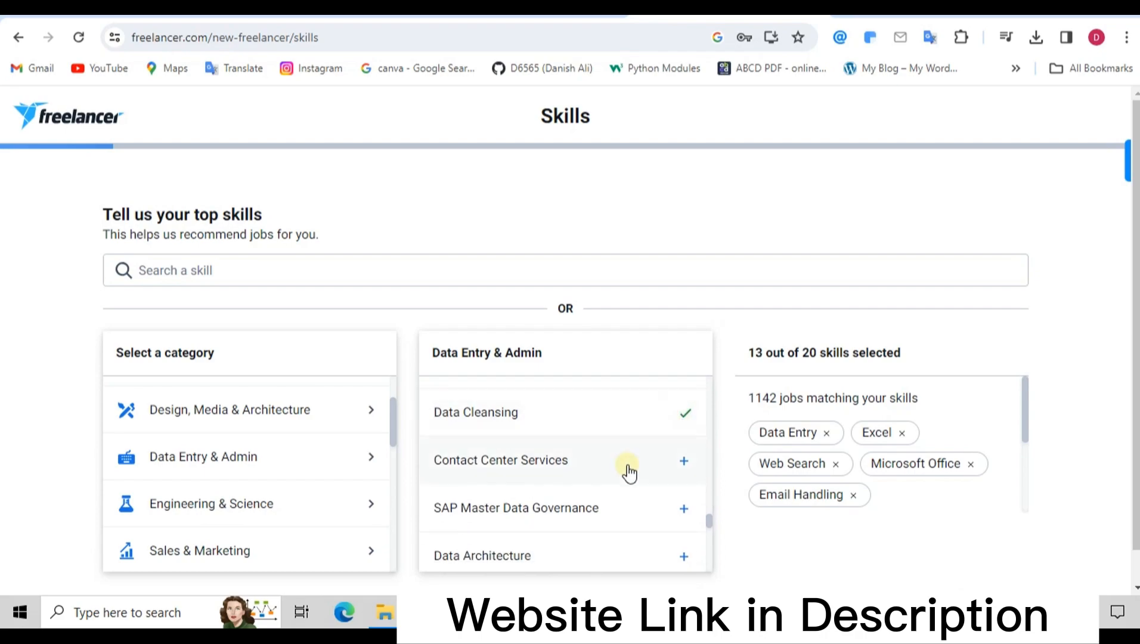
{"action": "scroll", "coordinate": [649, 492], "scroll_direction": "up", "scroll_amount": 2}
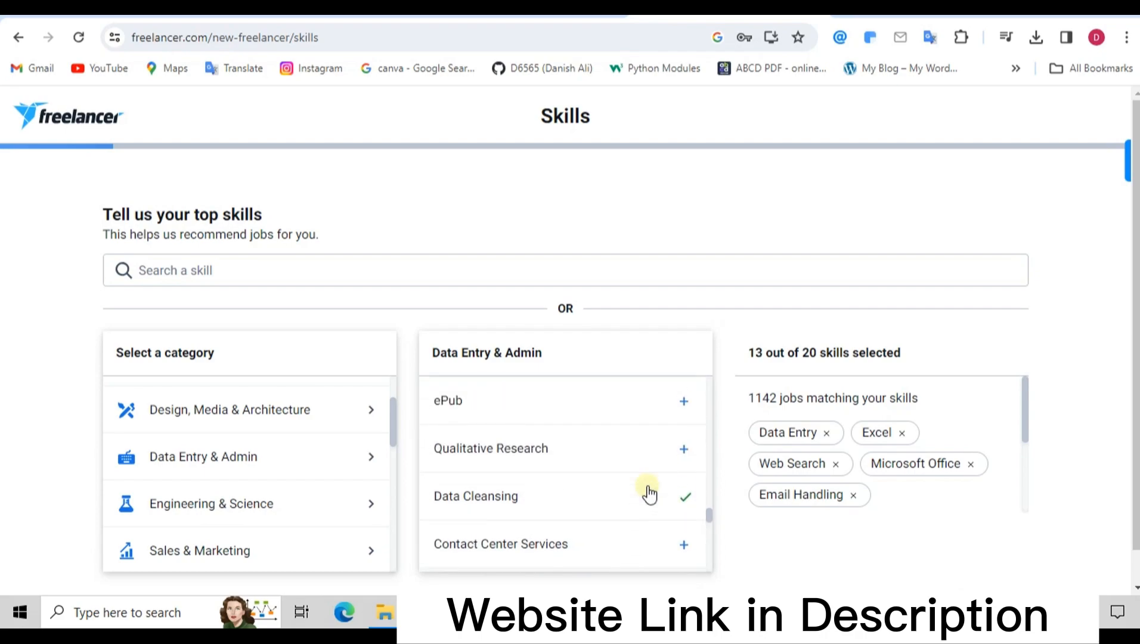
{"action": "scroll", "coordinate": [644, 472], "scroll_direction": "down", "scroll_amount": 1}
{"action": "scroll", "coordinate": [639, 455], "scroll_direction": "down", "scroll_amount": 4}
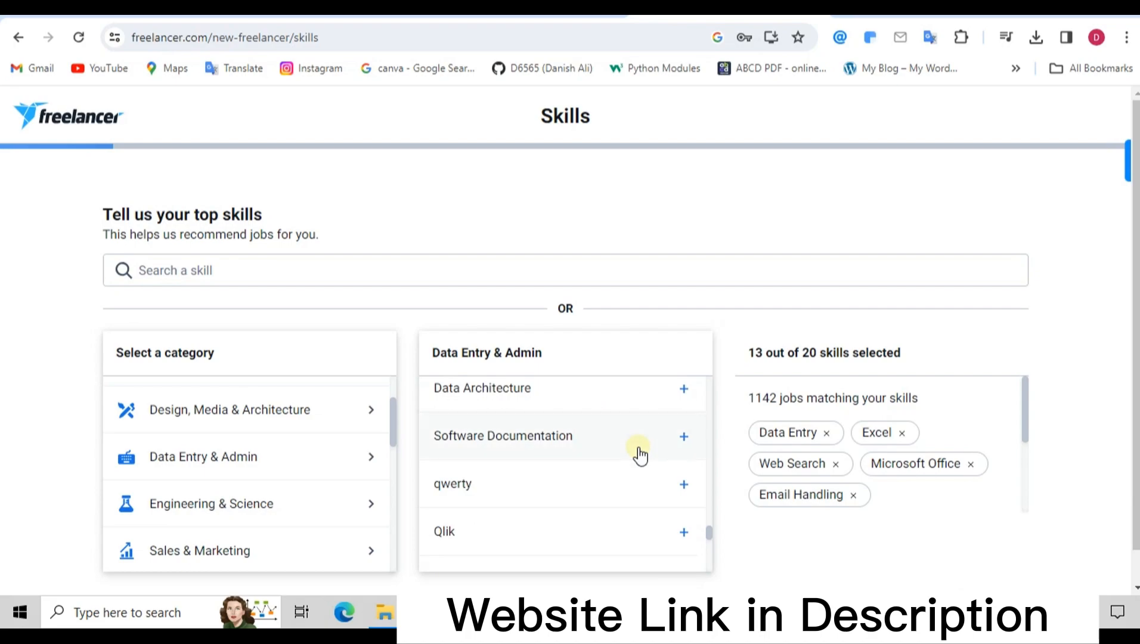
{"action": "scroll", "coordinate": [639, 455], "scroll_direction": "down", "scroll_amount": 5}
{"action": "scroll", "coordinate": [639, 455], "scroll_direction": "down", "scroll_amount": 2}
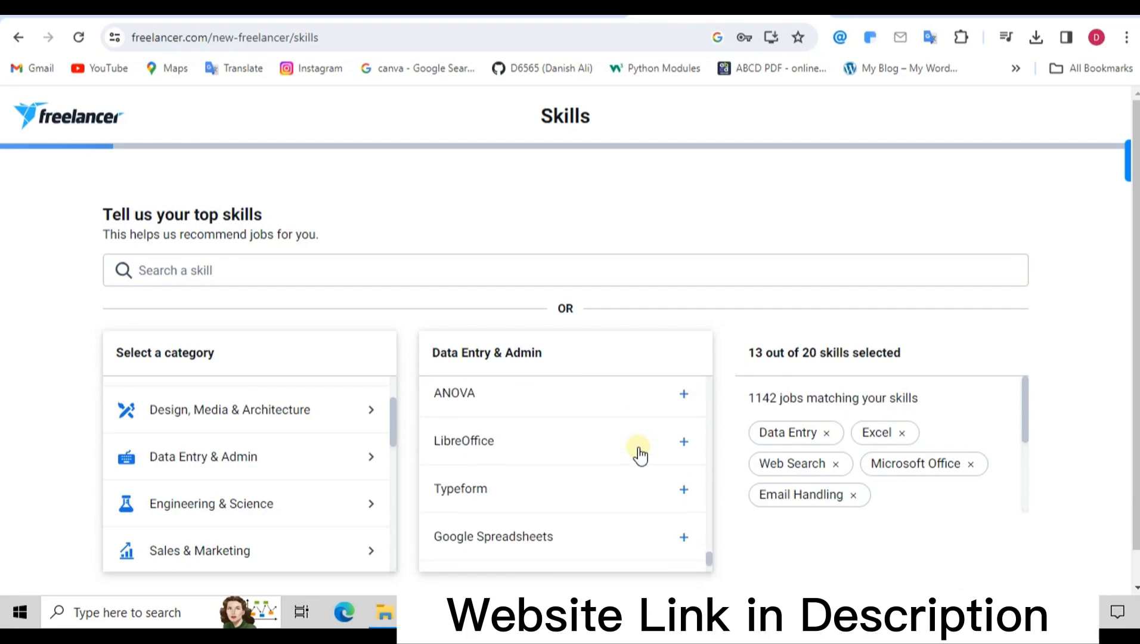
{"action": "scroll", "coordinate": [635, 451], "scroll_direction": "down", "scroll_amount": 1}
{"action": "left_click", "coordinate": [682, 497]}
{"action": "scroll", "coordinate": [662, 477], "scroll_direction": "down", "scroll_amount": 1}
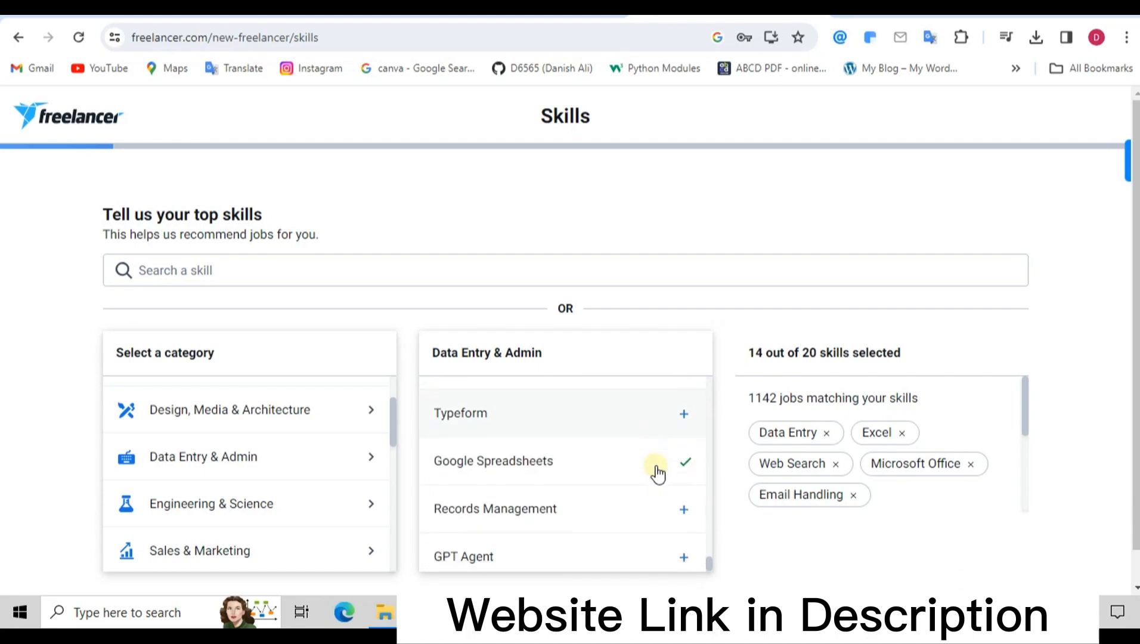
{"action": "scroll", "coordinate": [1006, 435], "scroll_direction": "down", "scroll_amount": 3}
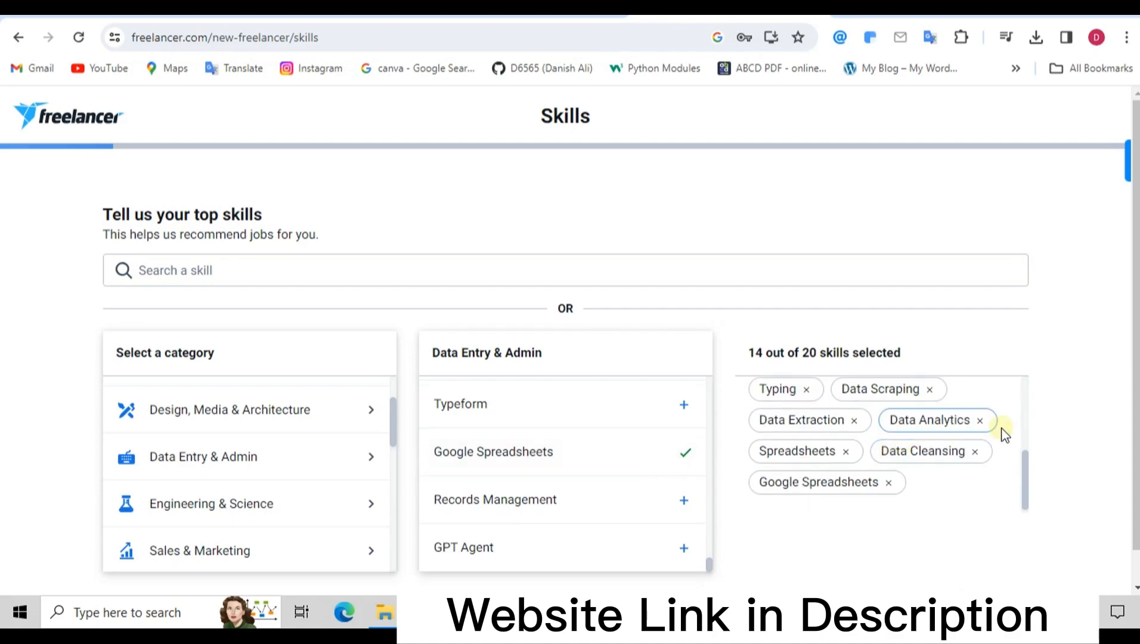
{"action": "scroll", "coordinate": [1006, 435], "scroll_direction": "down", "scroll_amount": 1}
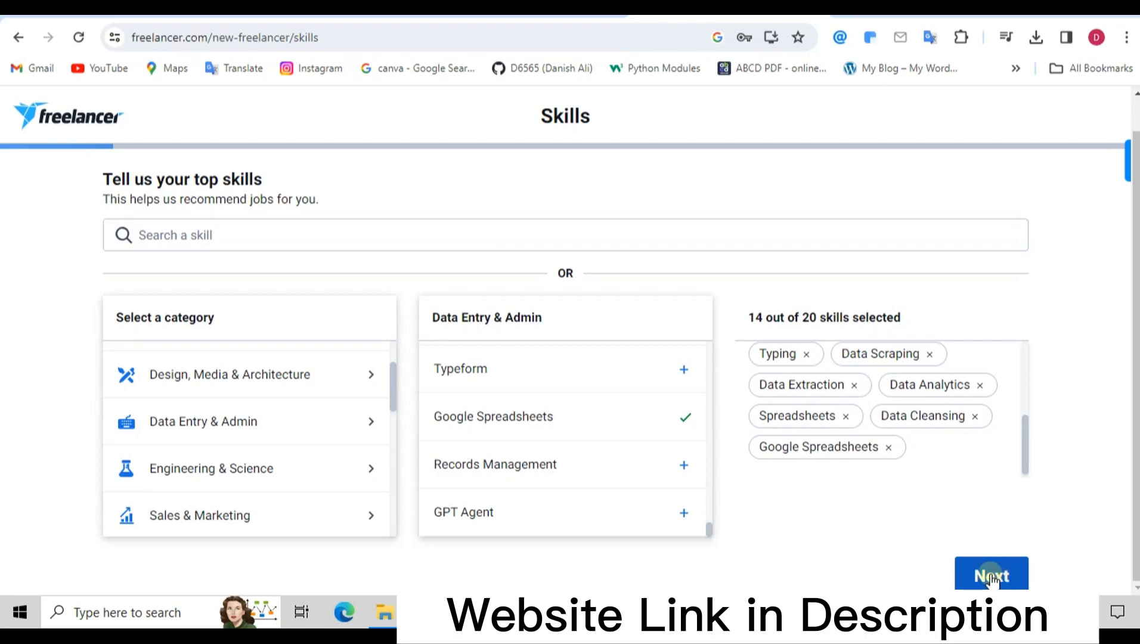
{"action": "scroll", "coordinate": [901, 503], "scroll_direction": "up", "scroll_amount": 1}
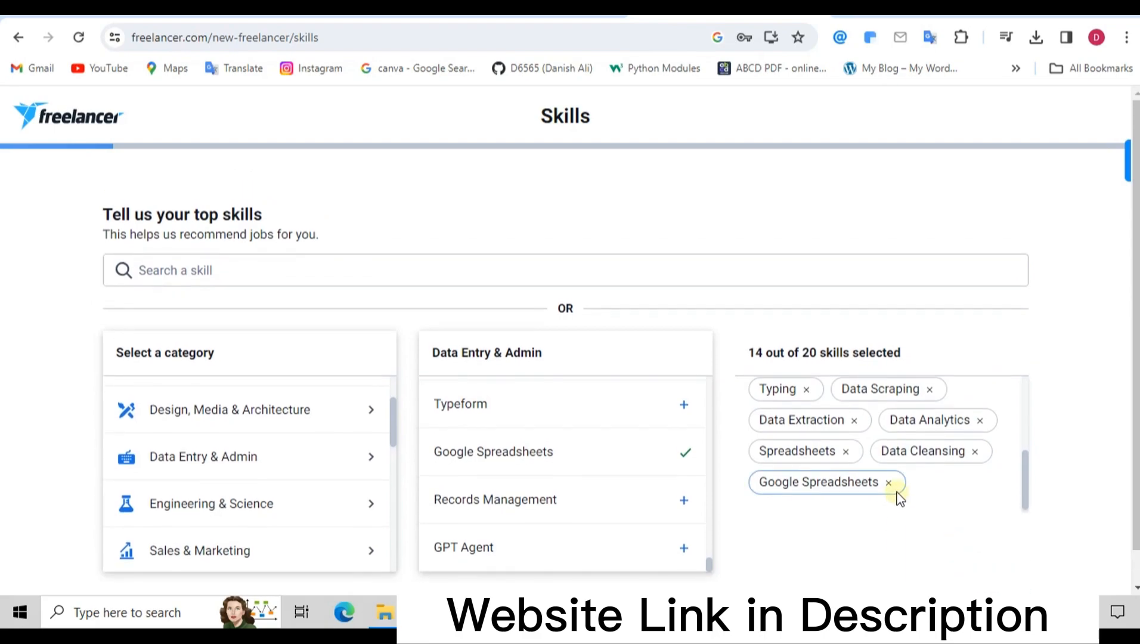
{"action": "scroll", "coordinate": [1008, 543], "scroll_direction": "down", "scroll_amount": 1}
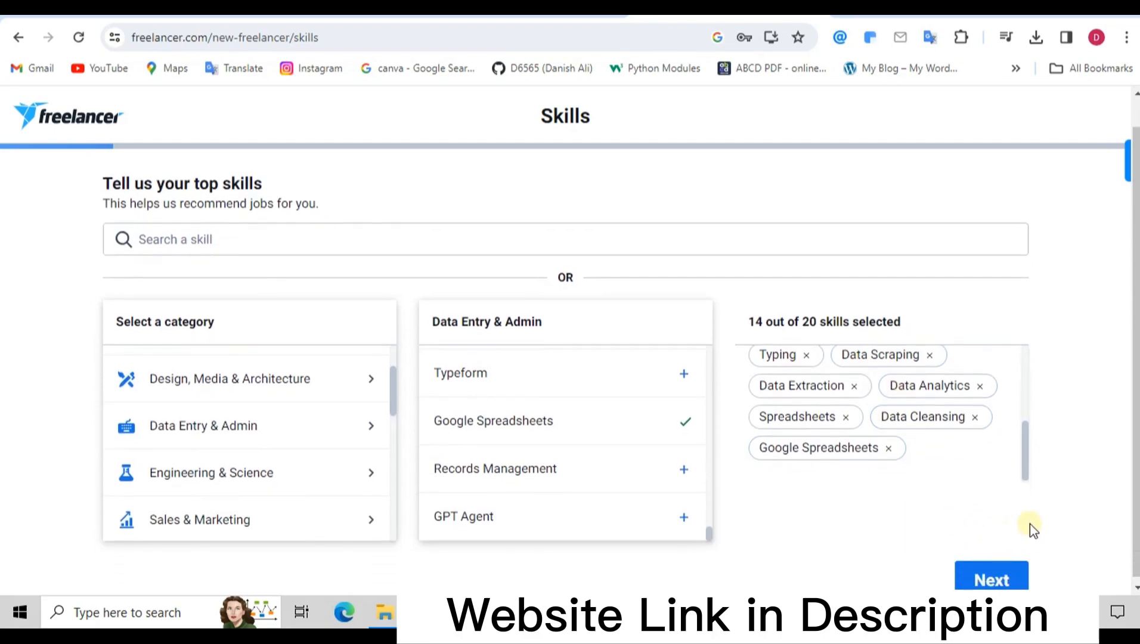
{"action": "left_click", "coordinate": [993, 574]}
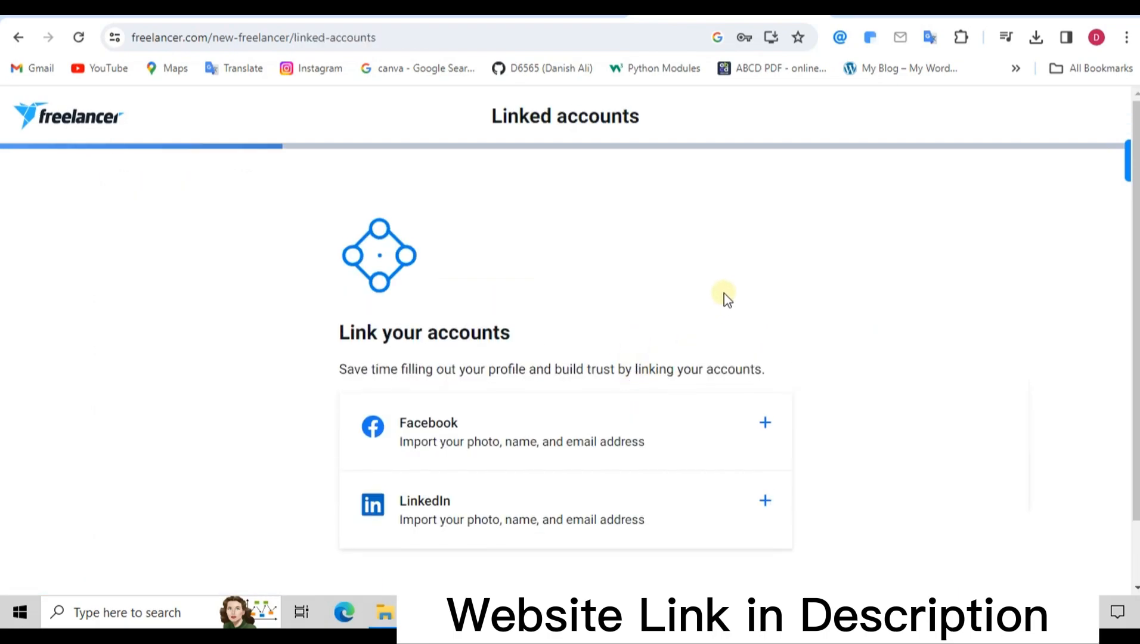
- Cancel the Facebook access request and start linking the LinkedIn account instead
{"action": "scroll", "coordinate": [724, 293], "scroll_direction": "down", "scroll_amount": 2}
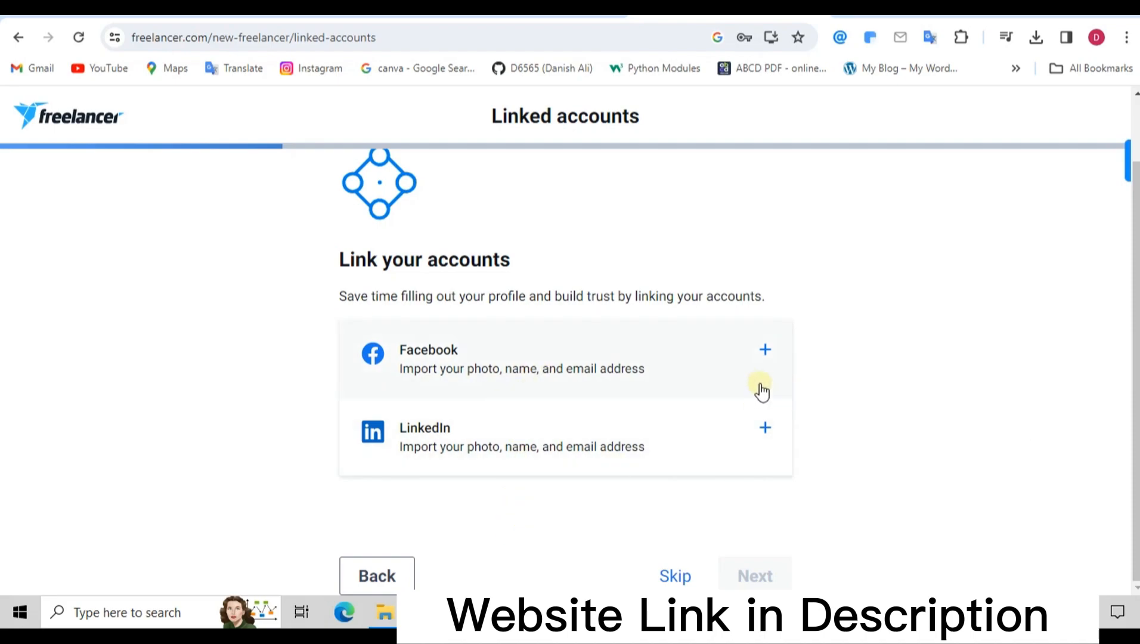
{"action": "left_click", "coordinate": [765, 351]}
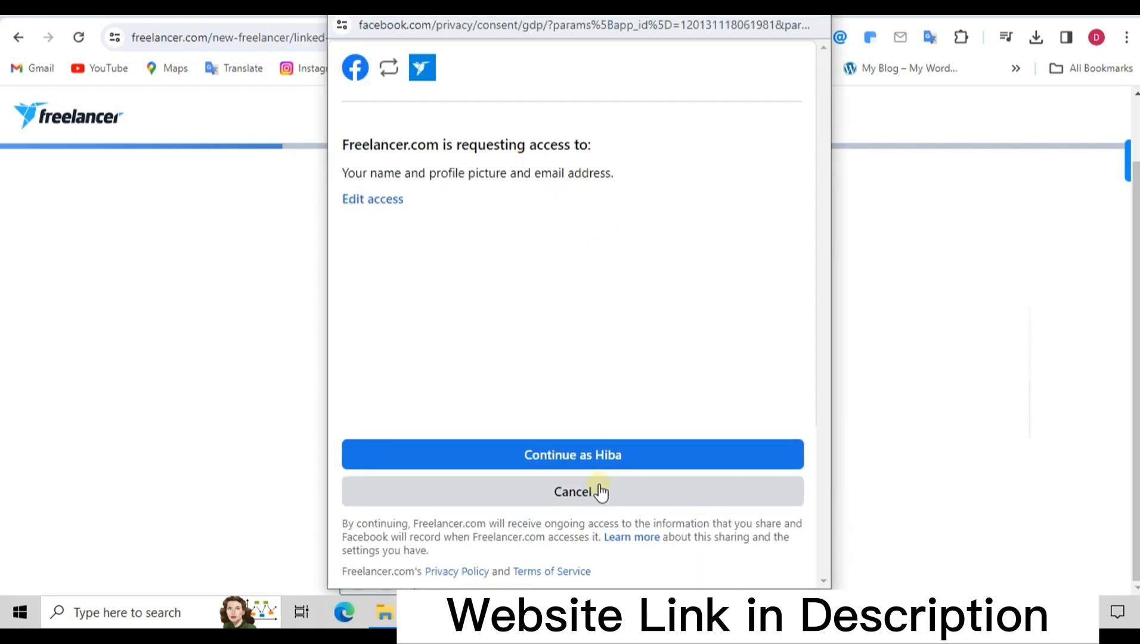
{"action": "left_click", "coordinate": [589, 493]}
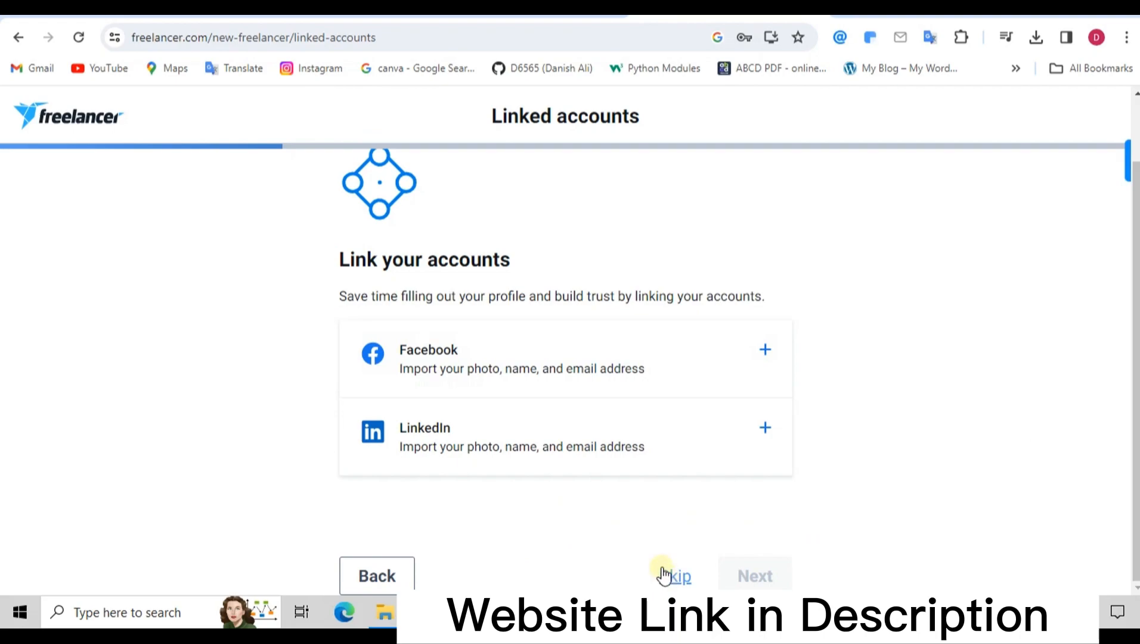
{"action": "left_click", "coordinate": [765, 429]}
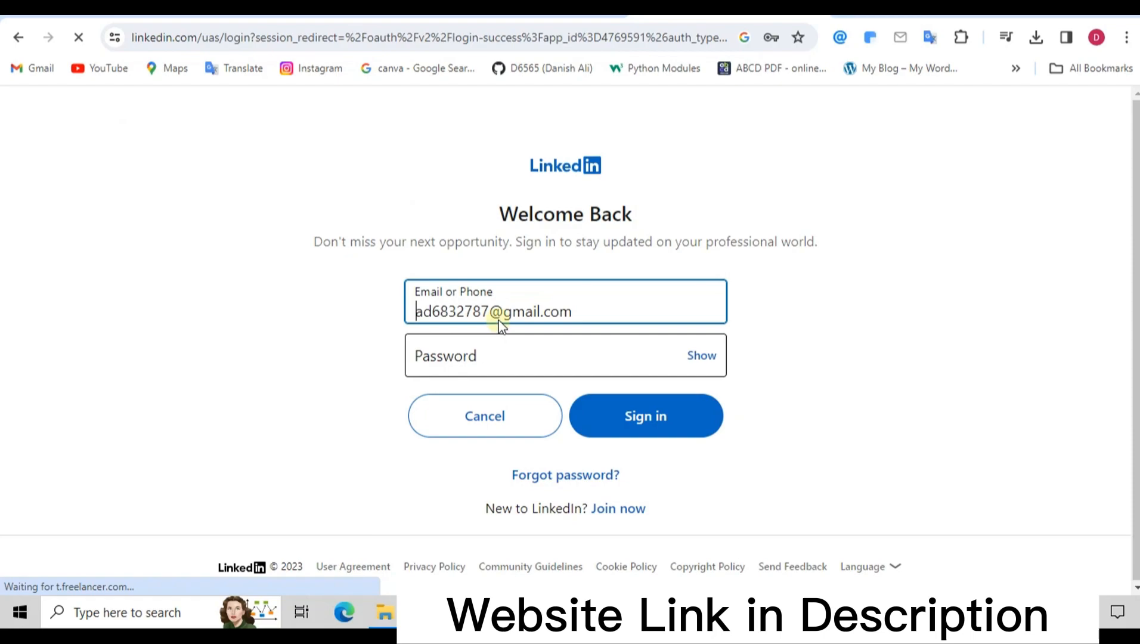
- Sign in to LinkedIn with the saved password and allow Freelancer.com to use the profile
{"action": "left_click", "coordinate": [519, 356]}
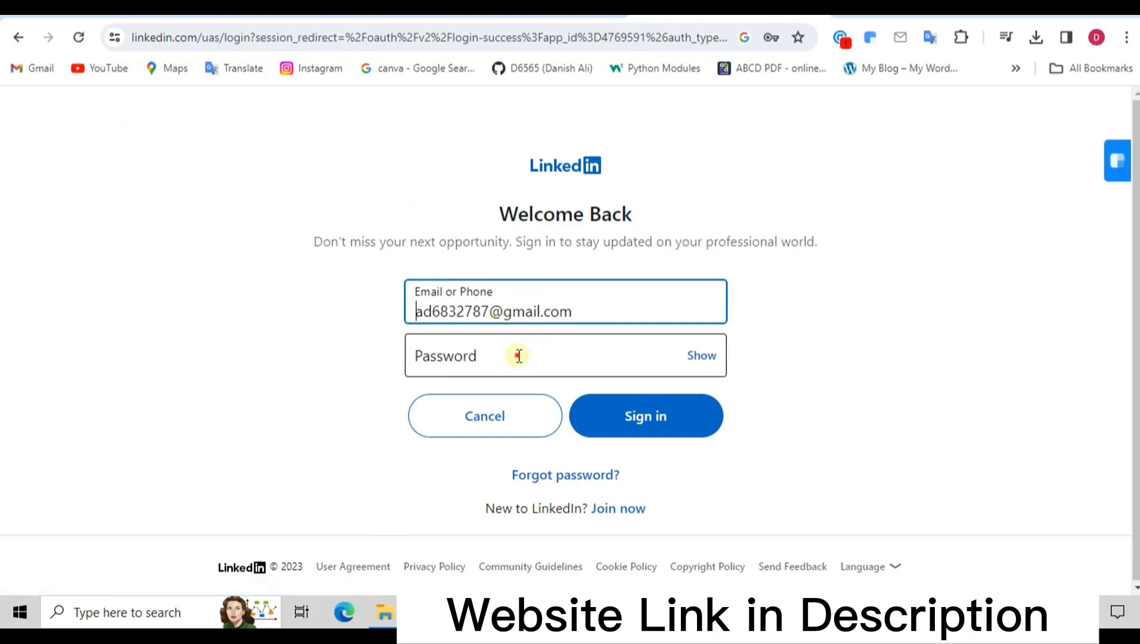
{"action": "left_click", "coordinate": [527, 407]}
{"action": "left_click", "coordinate": [642, 418]}
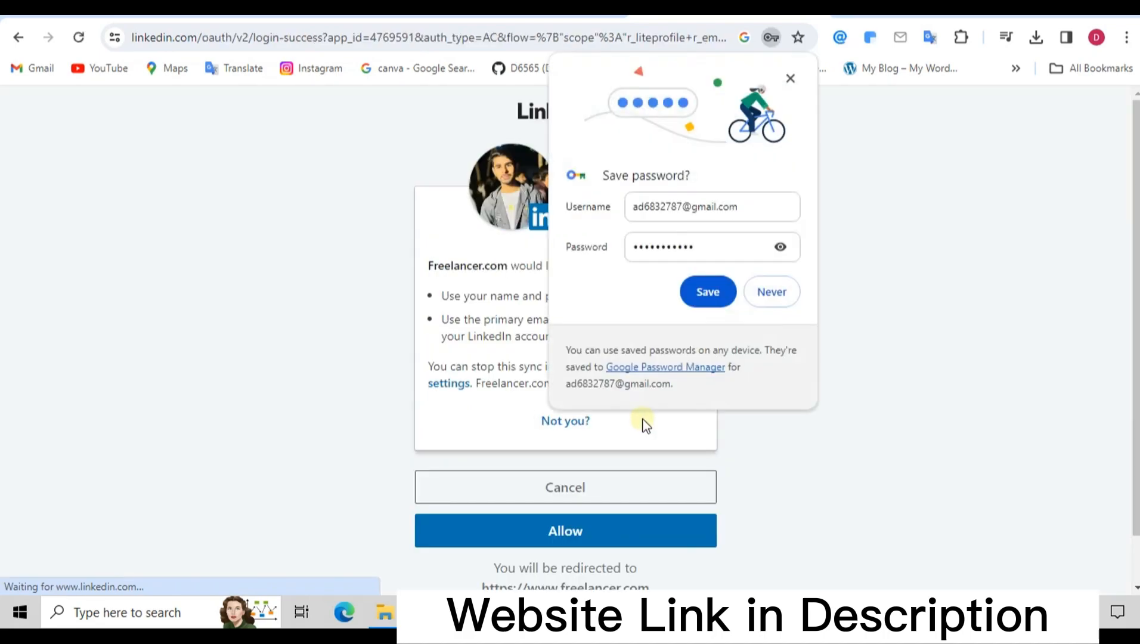
{"action": "left_click", "coordinate": [708, 292]}
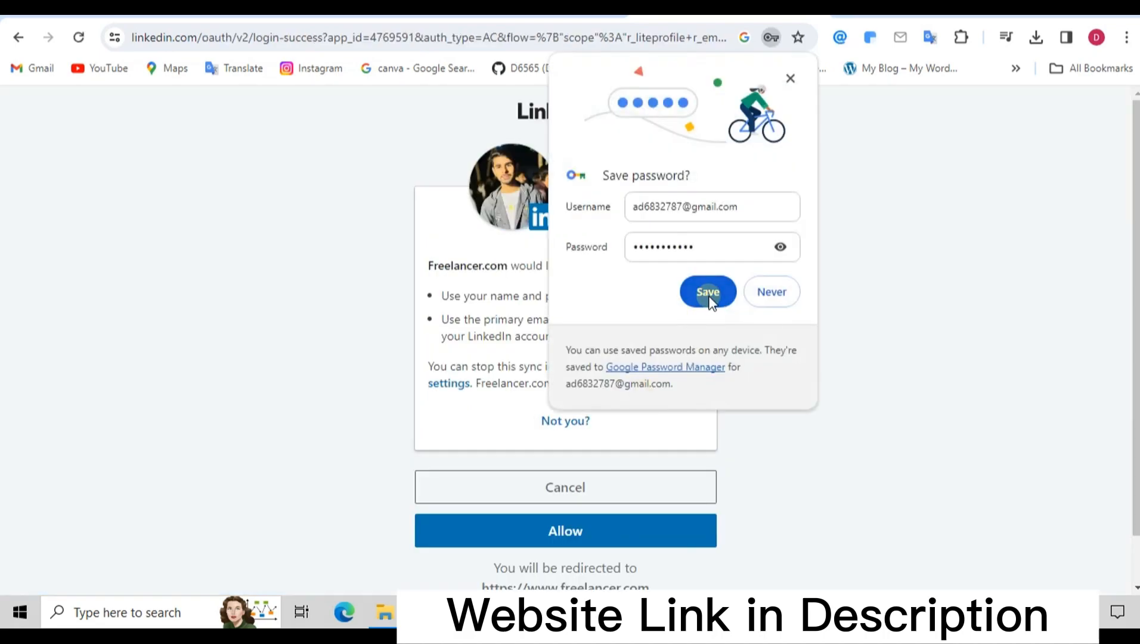
{"action": "left_click", "coordinate": [561, 531]}
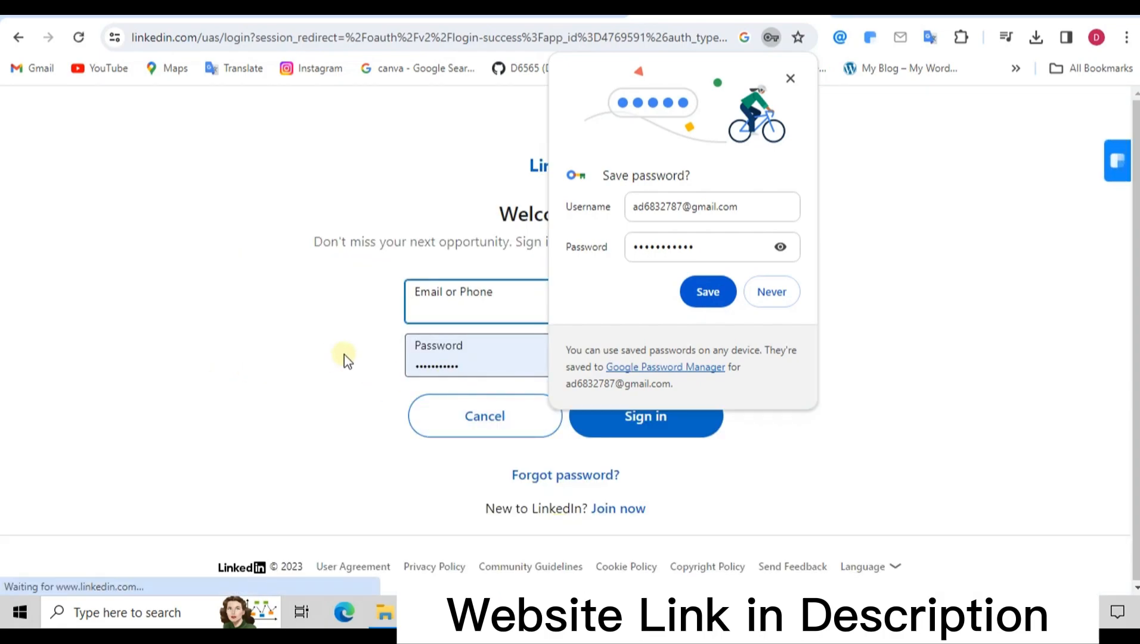
{"action": "left_click", "coordinate": [704, 291]}
{"action": "left_click", "coordinate": [682, 430]}
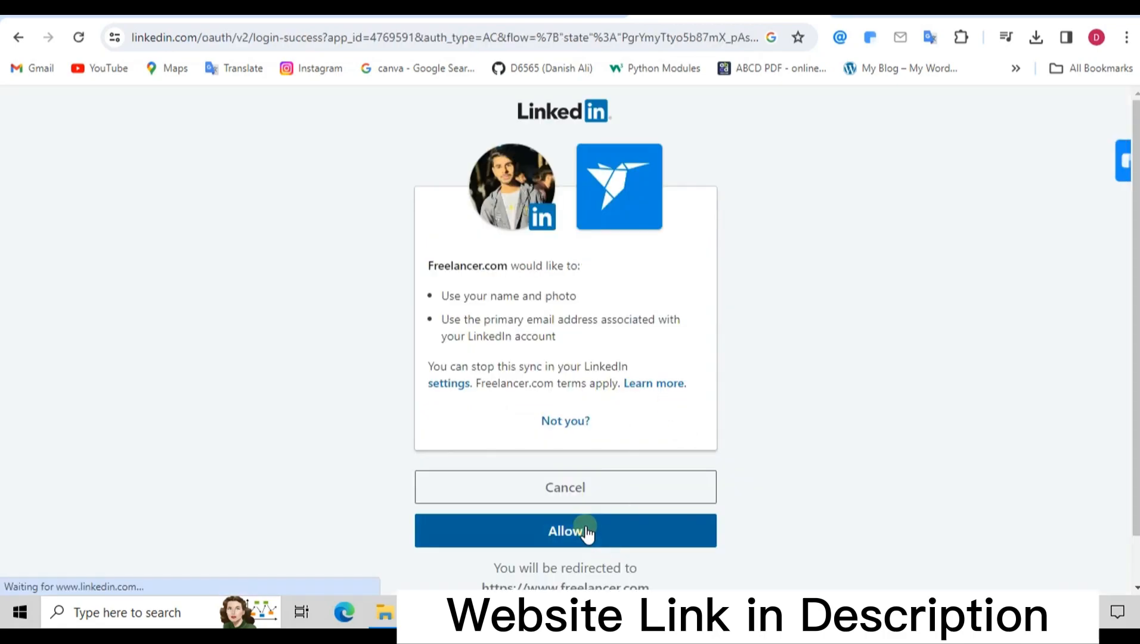
{"action": "left_click", "coordinate": [586, 530]}
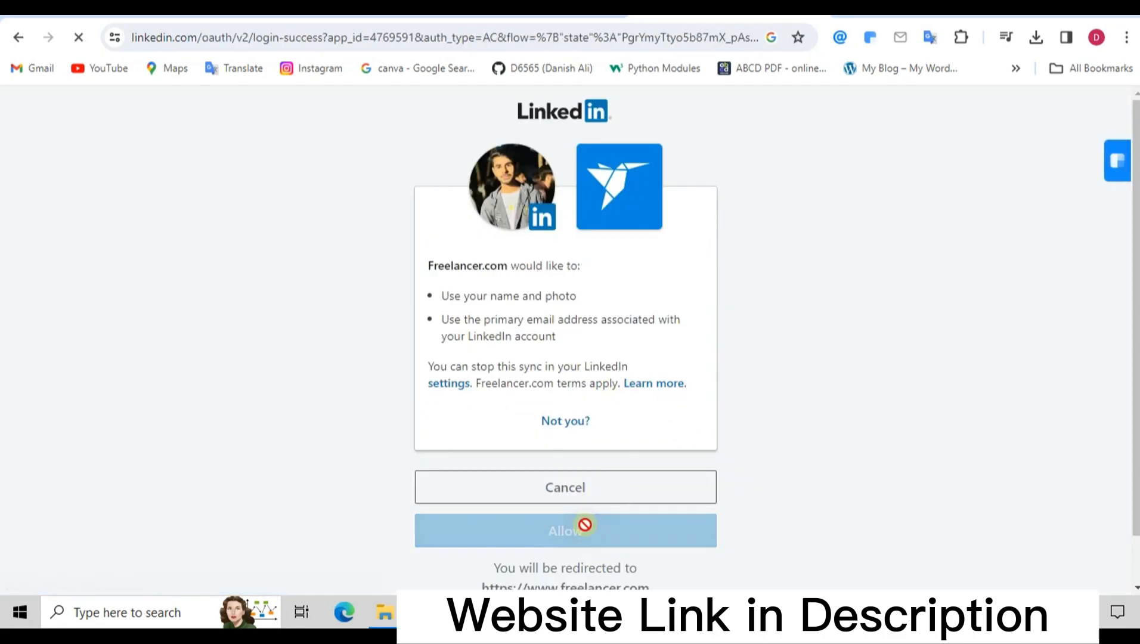
{"action": "scroll", "coordinate": [585, 525], "scroll_direction": "down", "scroll_amount": 1}
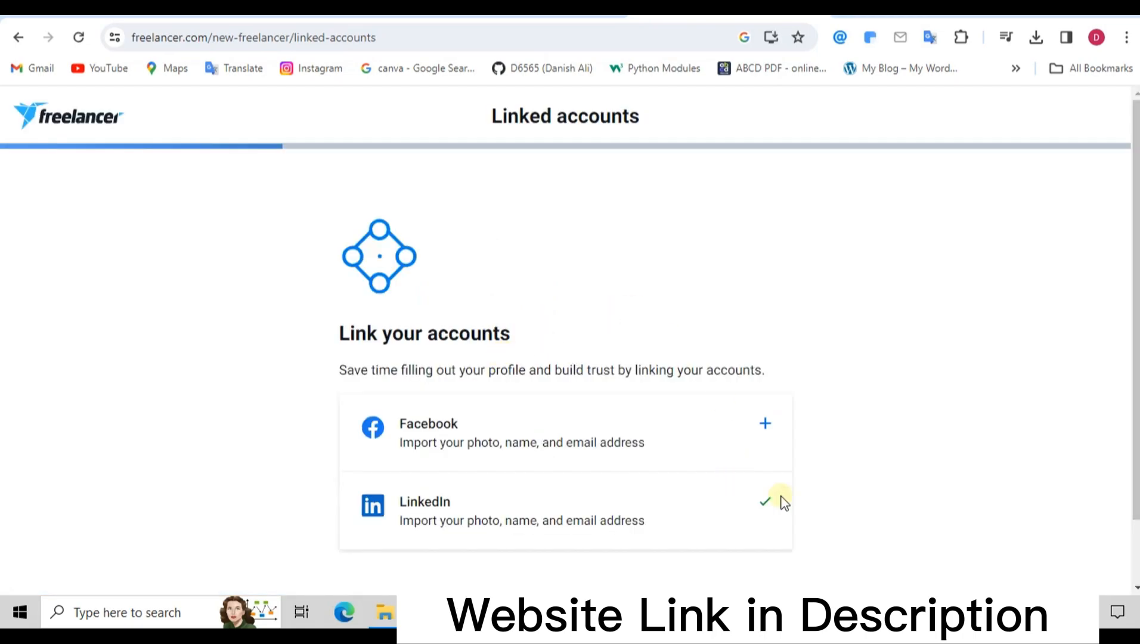
- On the profile details step, replace the job title in Last name with the real surname and continue
{"action": "scroll", "coordinate": [811, 396], "scroll_direction": "down", "scroll_amount": 1}
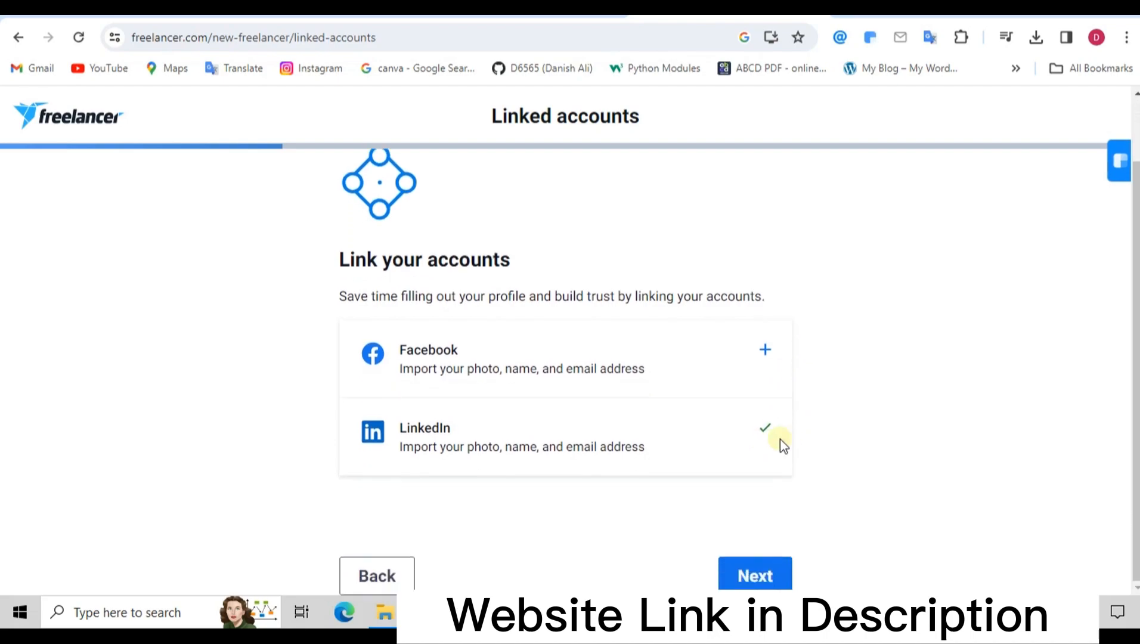
{"action": "left_click", "coordinate": [756, 576]}
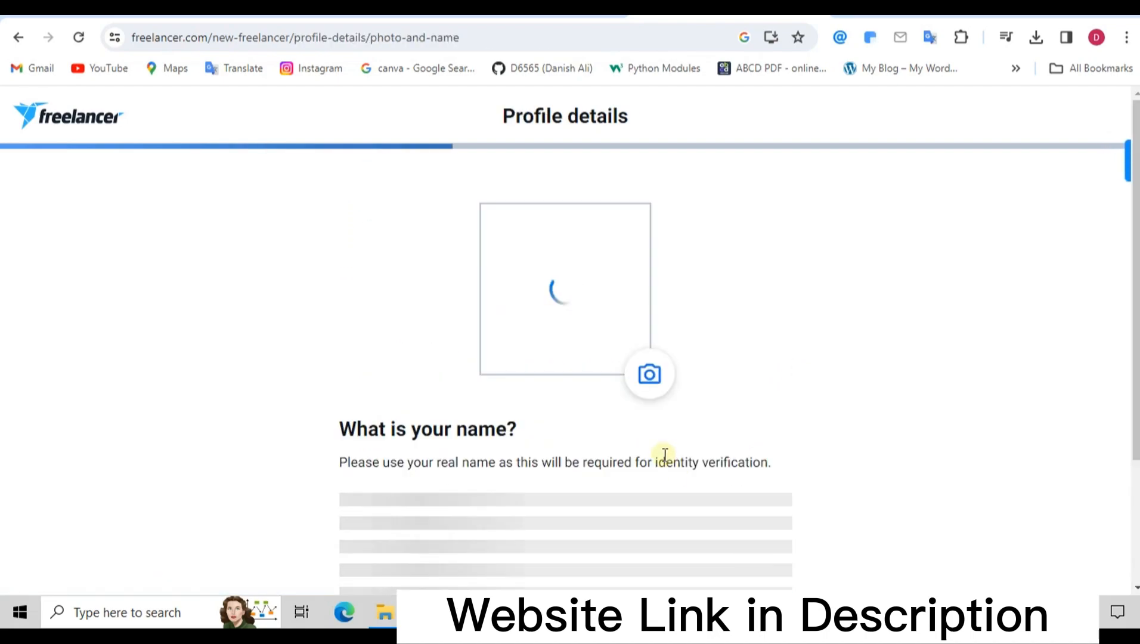
{"action": "scroll", "coordinate": [770, 266], "scroll_direction": "down", "scroll_amount": 1}
{"action": "scroll", "coordinate": [770, 263], "scroll_direction": "up", "scroll_amount": 1}
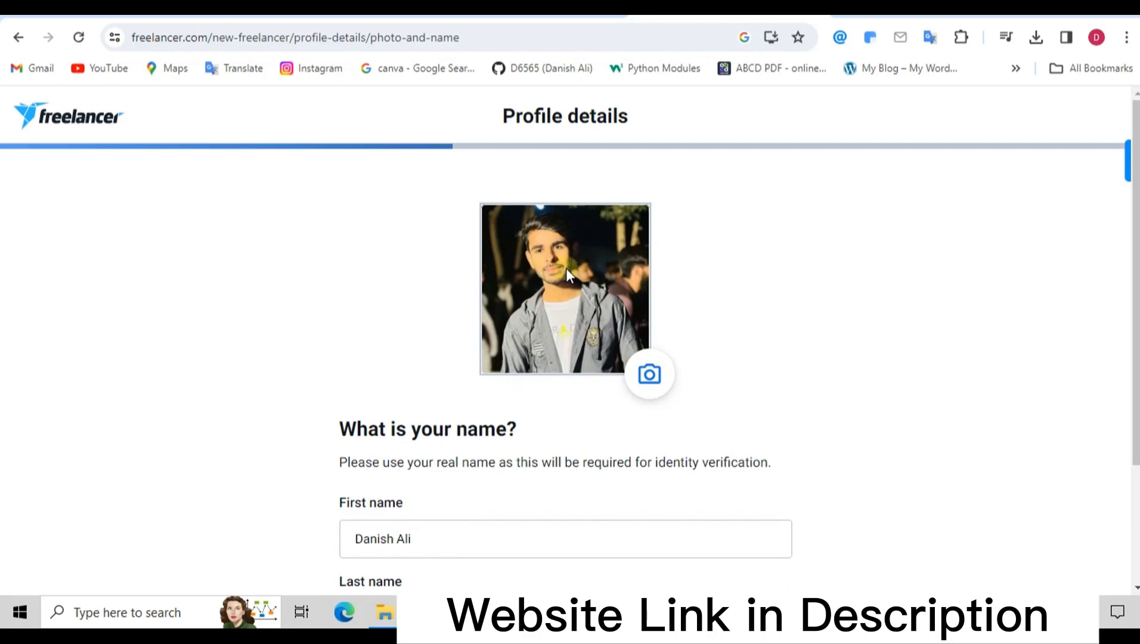
{"action": "scroll", "coordinate": [572, 277], "scroll_direction": "down", "scroll_amount": 2}
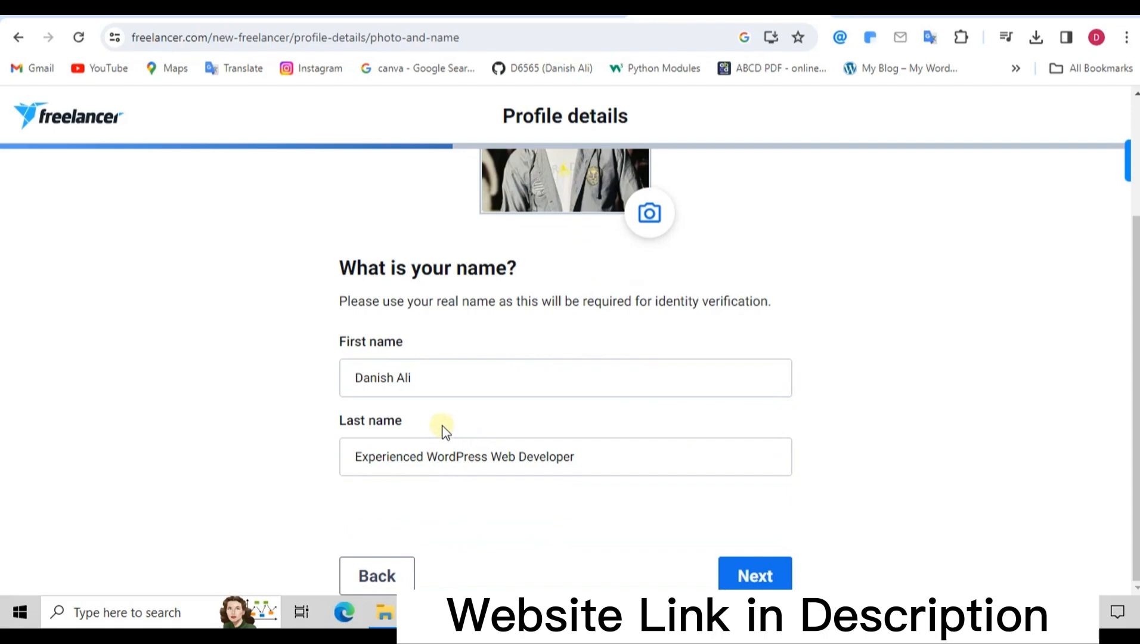
{"action": "left_click", "coordinate": [433, 455]}
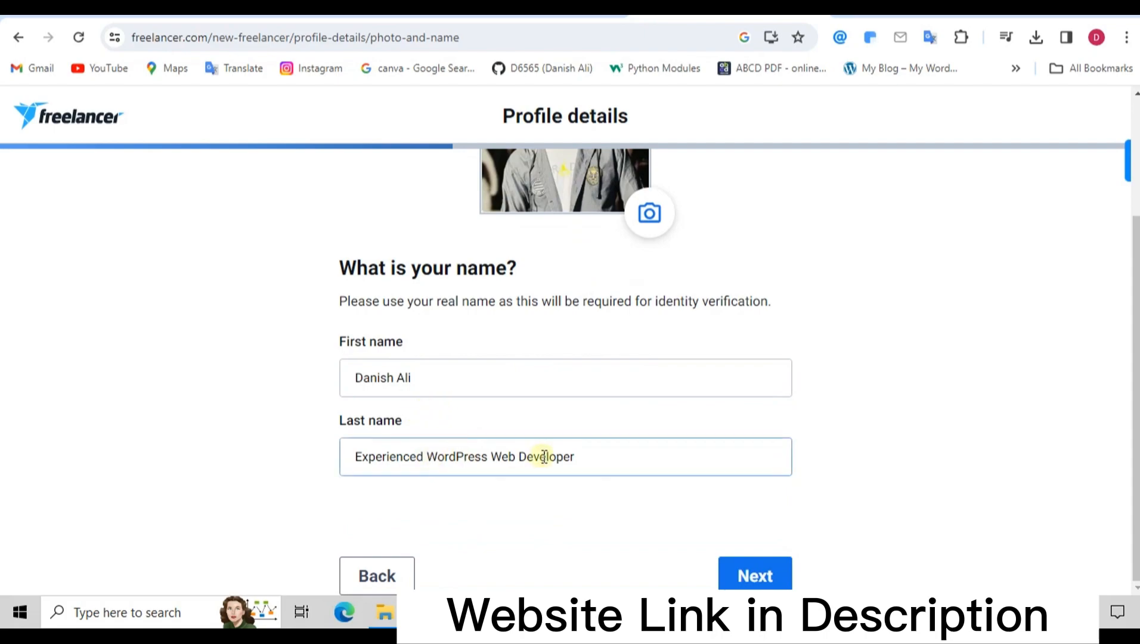
{"action": "triple_click", "coordinate": [589, 457]}
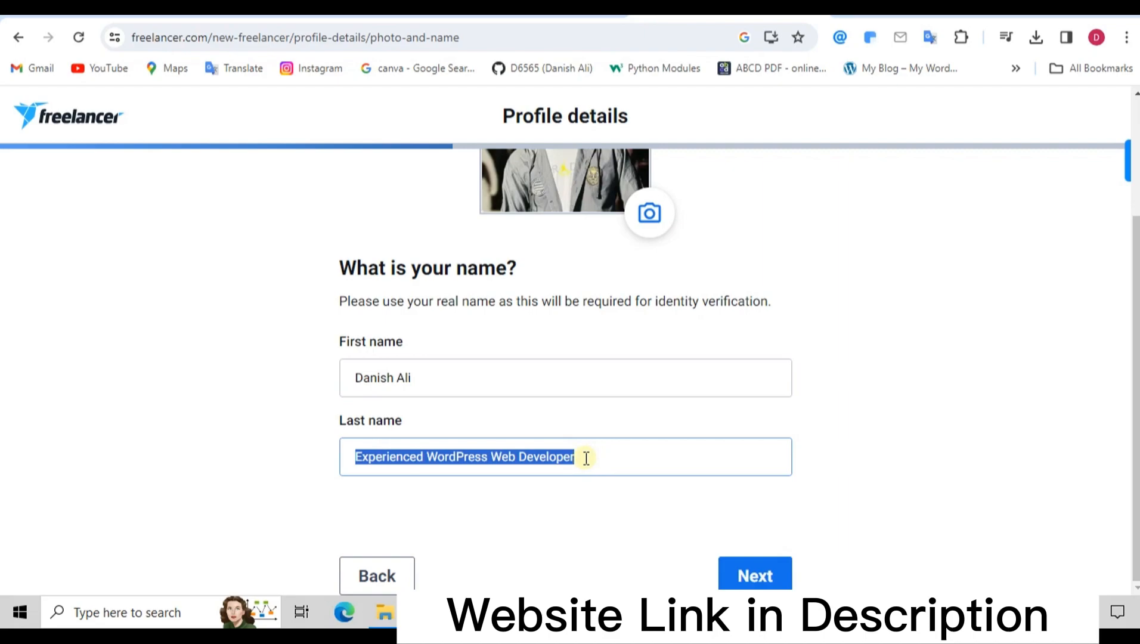
{"action": "key", "text": "BackSpace"}
{"action": "type", "text": "A"}
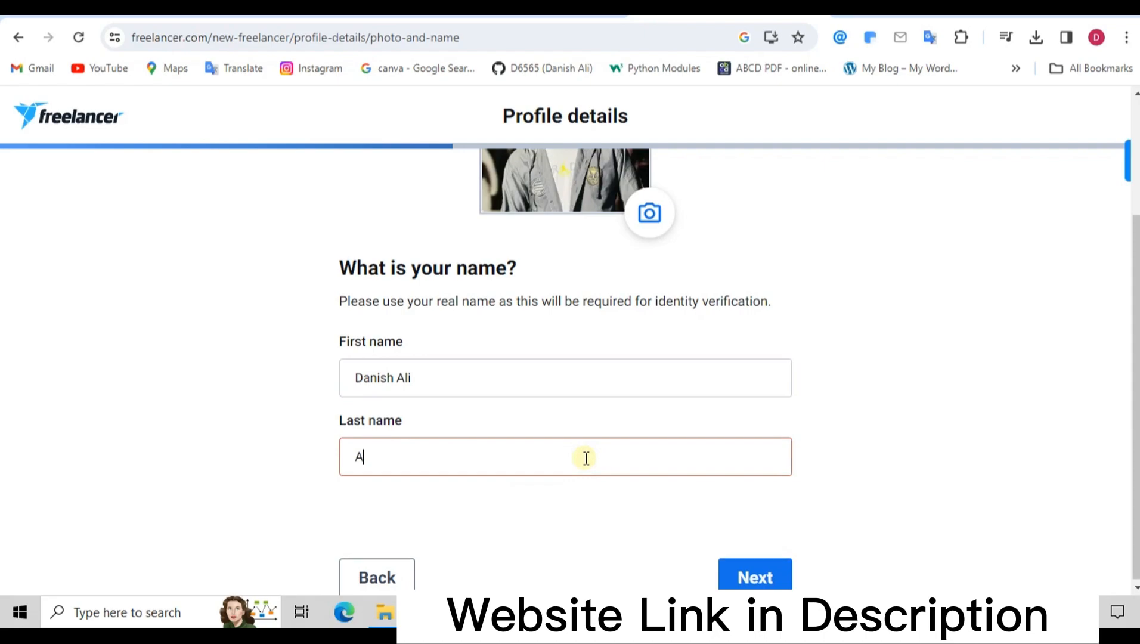
{"action": "type", "text": "li"}
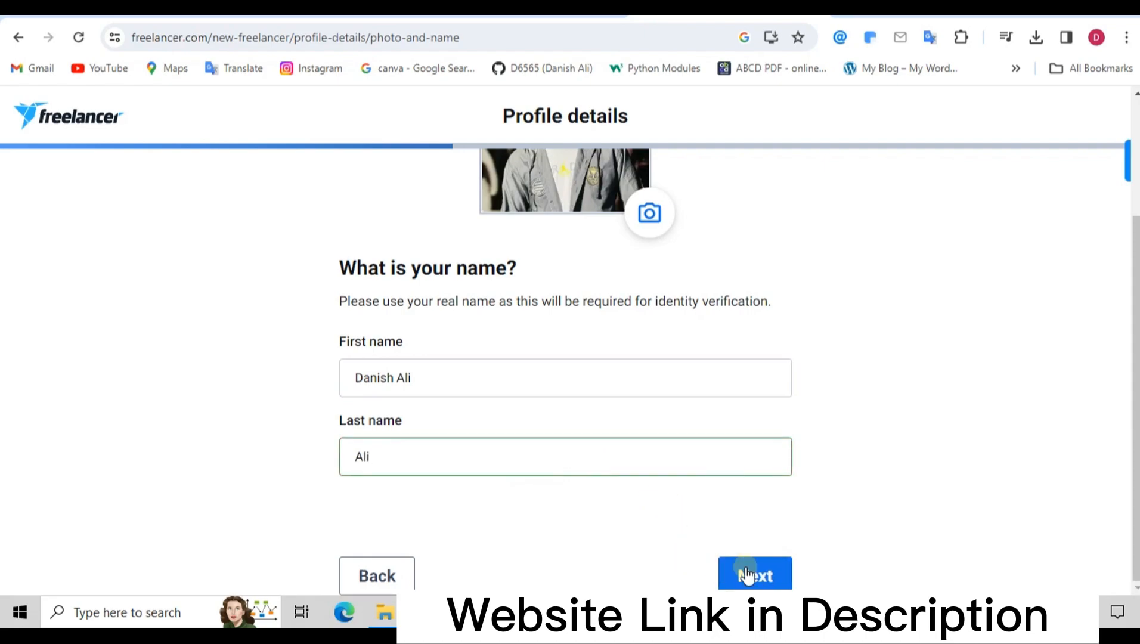
{"action": "left_click", "coordinate": [750, 576]}
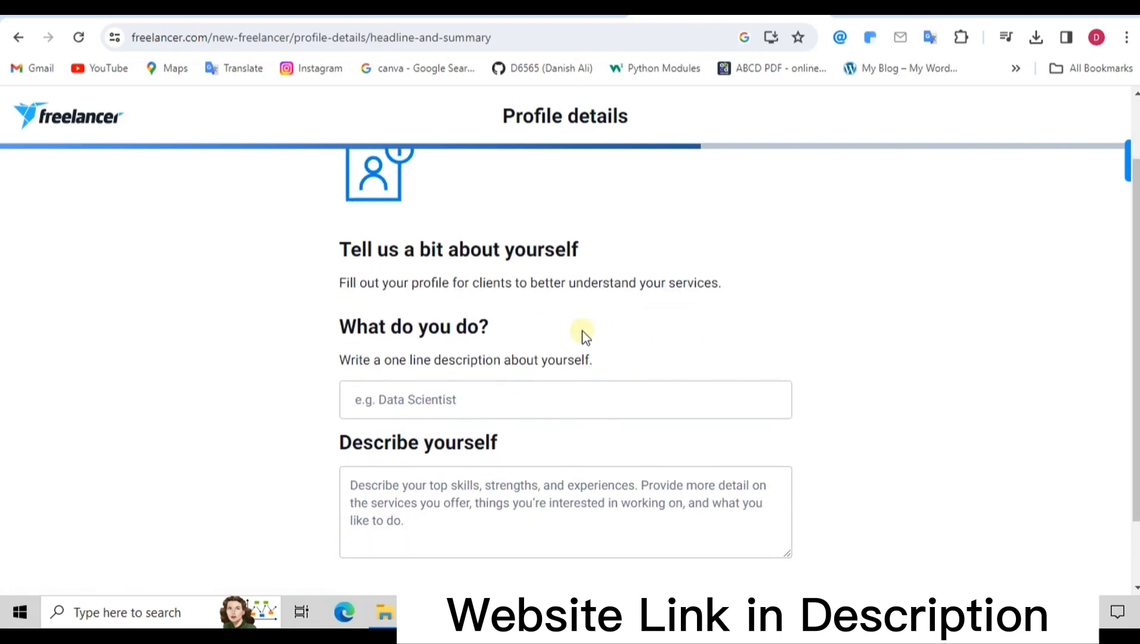
- Enter the headline 'Expert in Data Entry and Data Cleaning' and copy it for reuse
{"action": "left_click", "coordinate": [483, 397]}
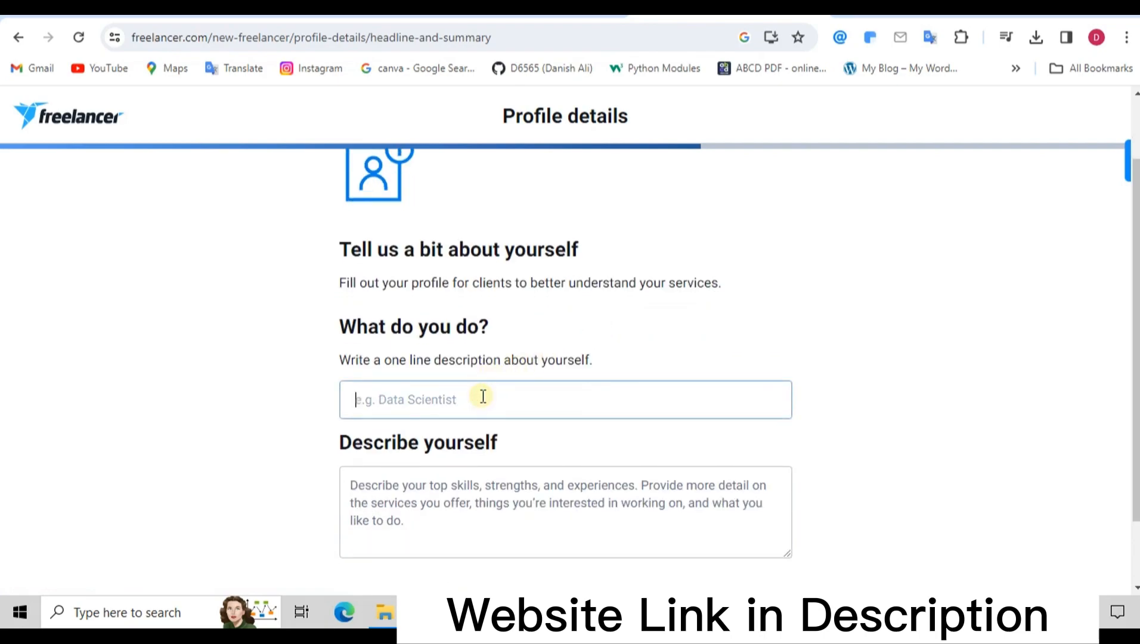
{"action": "type", "text": "Expert"}
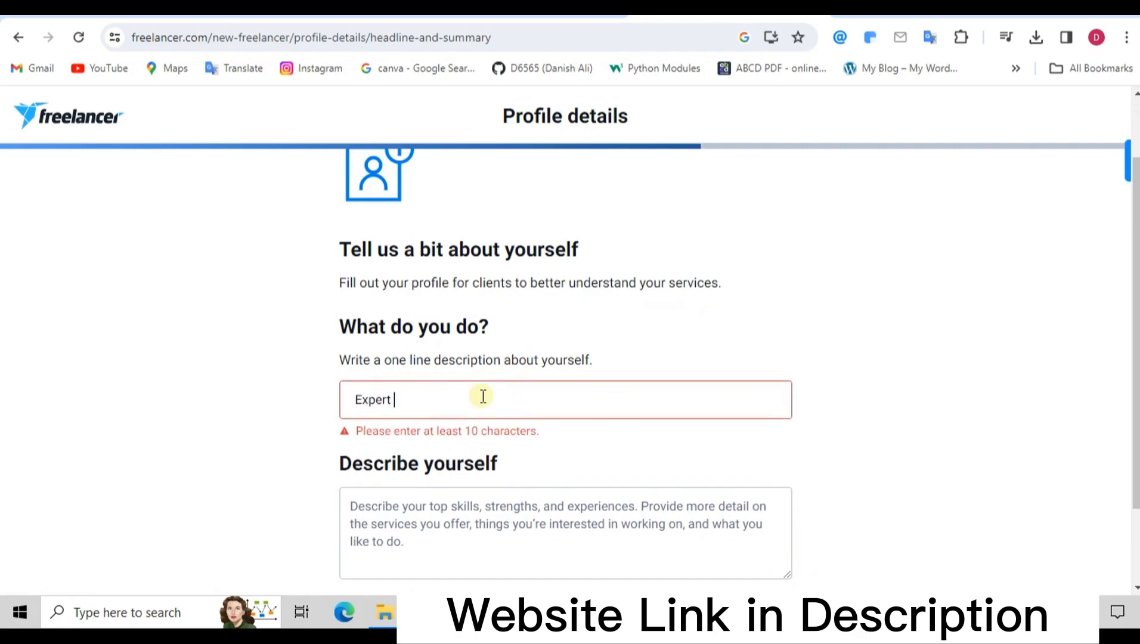
{"action": "type", "text": " in Data Entry and Data Cleaning"}
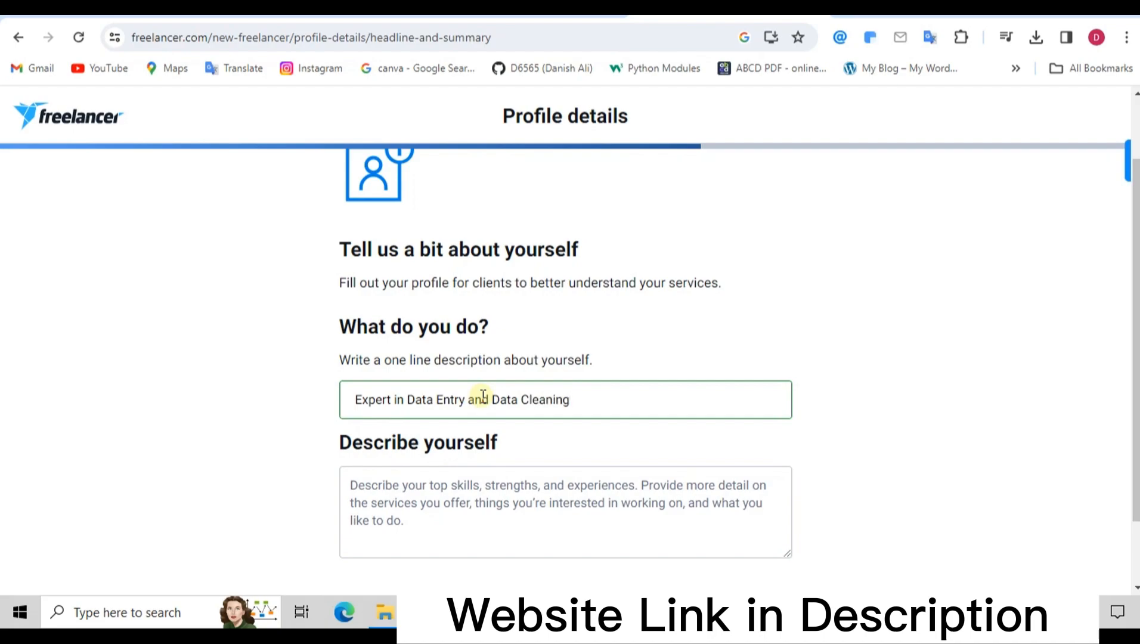
{"action": "triple_click", "coordinate": [483, 396]}
{"action": "key", "text": "ctrl+c"}
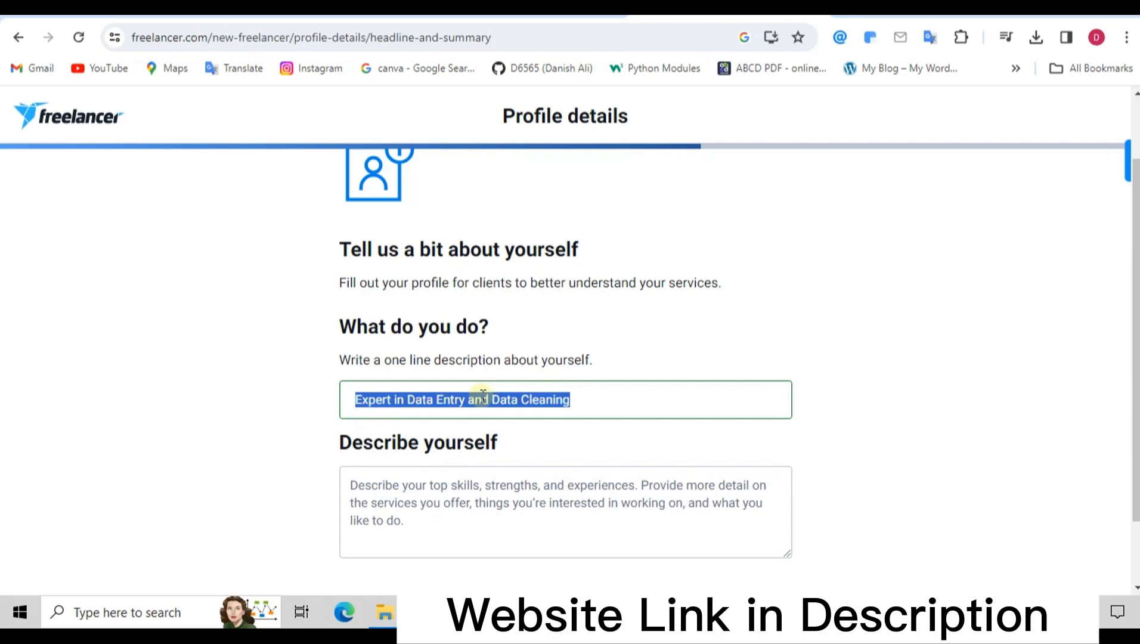
{"action": "left_click", "coordinate": [459, 496]}
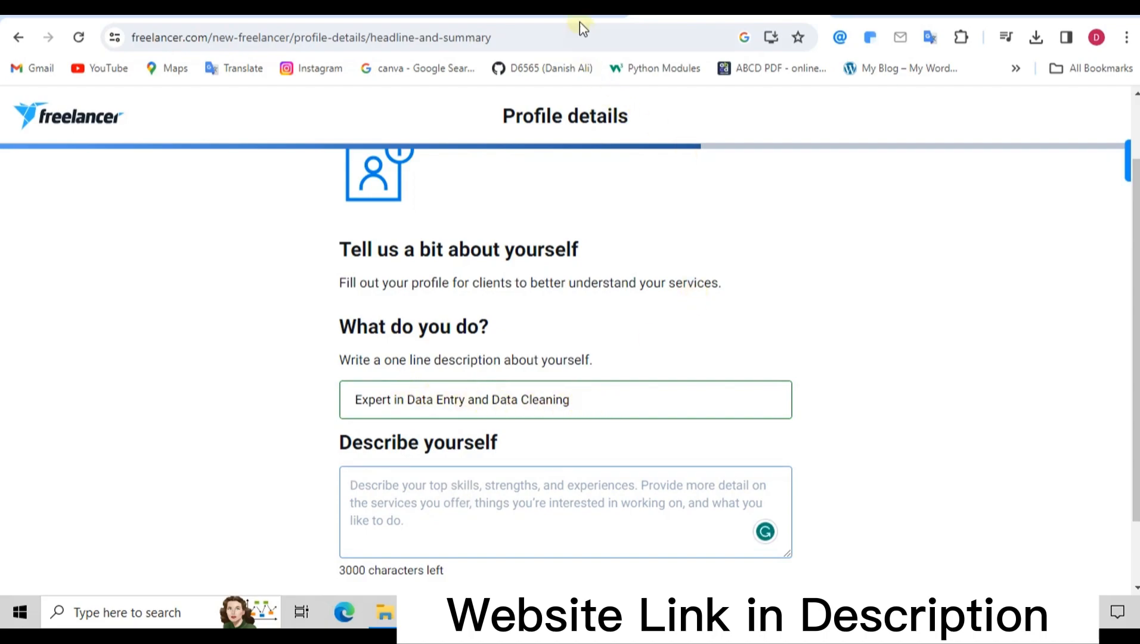
- Ask ChatGPT for 'about yourself' lines for the headline and copy the reply's last paragraph
{"action": "key", "text": "ctrl+Tab"}
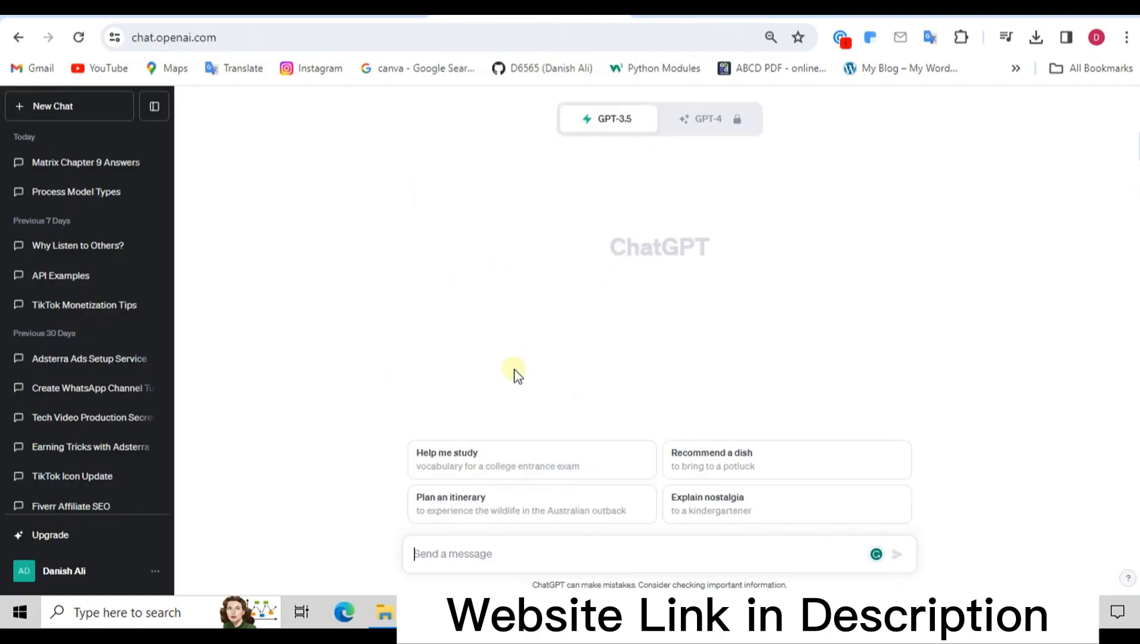
{"action": "left_click", "coordinate": [516, 551]}
{"action": "key", "text": "ctrl+v"}
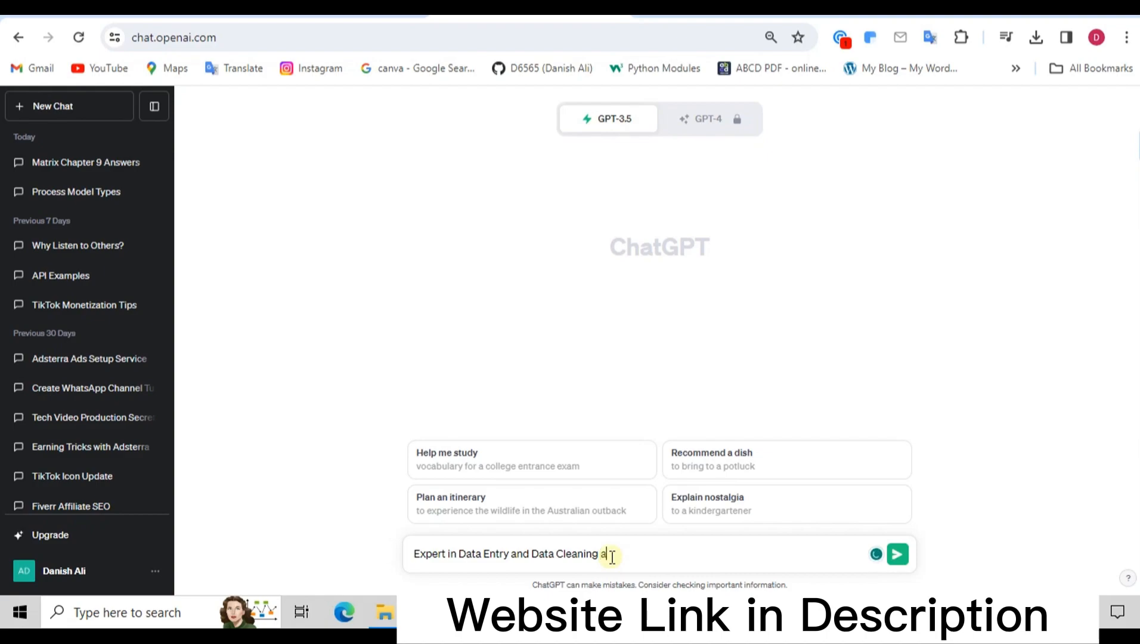
{"action": "type", "text": "bout yourself lines"}
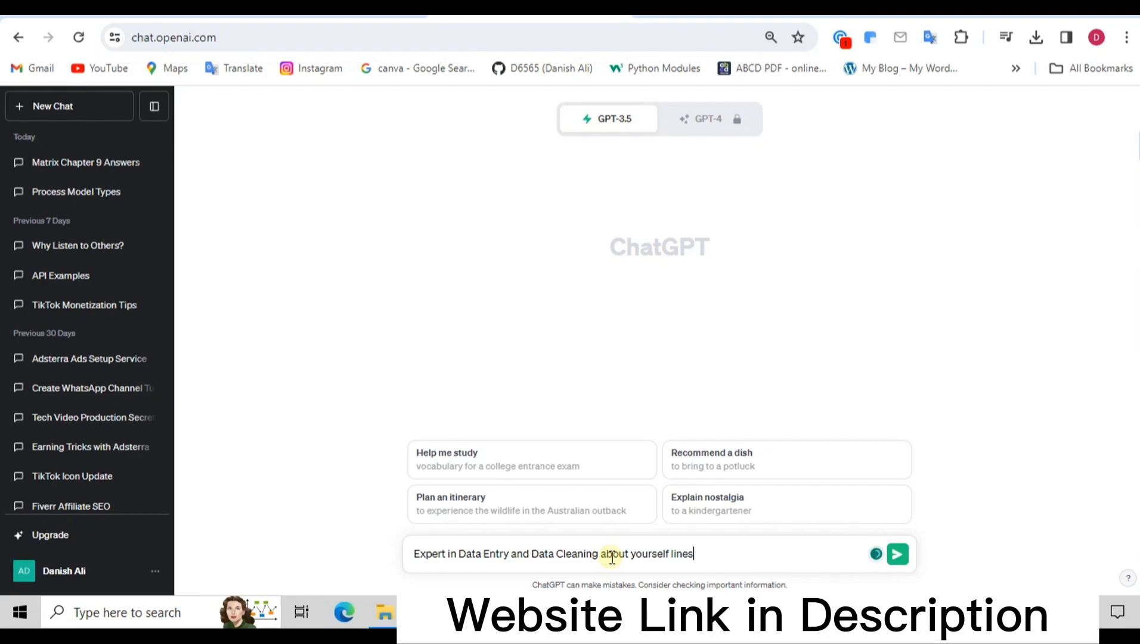
{"action": "key", "text": "Return"}
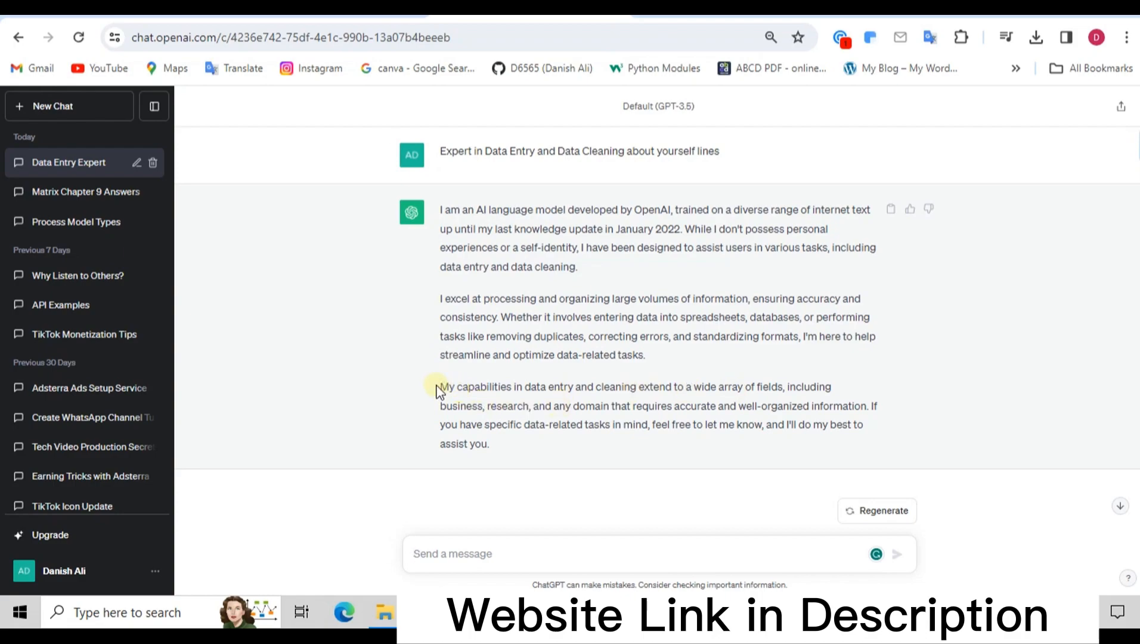
{"action": "left_click_drag", "start_coordinate": [437, 390], "coordinate": [576, 456]}
{"action": "key", "text": "ctrl+c"}
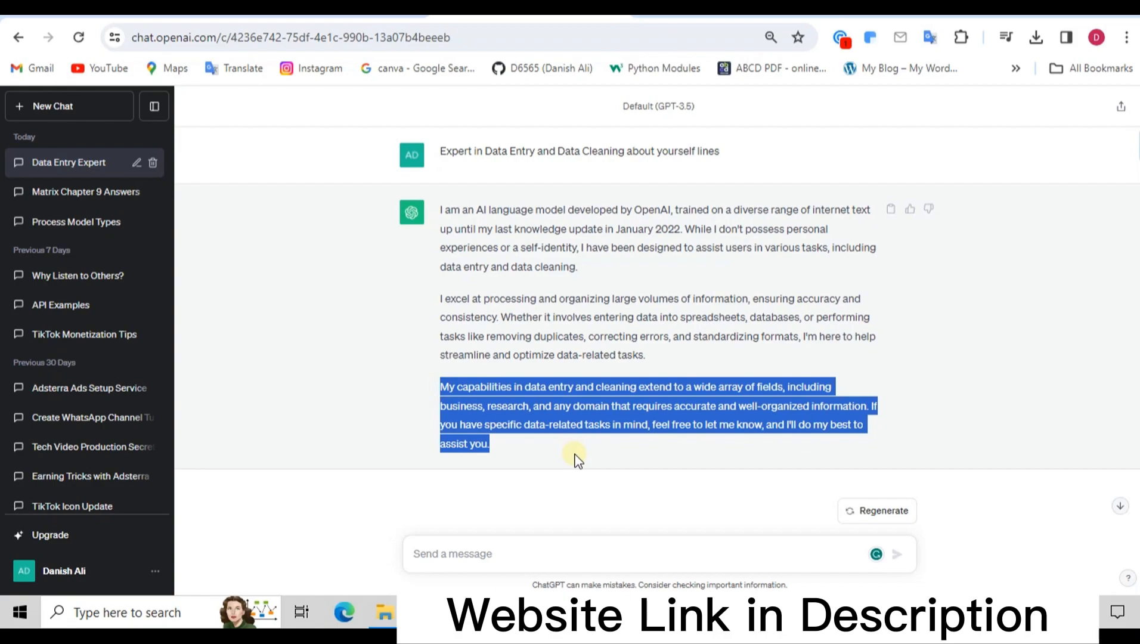
- Paste the ChatGPT paragraph into Describe yourself and continue to the languages step
{"action": "left_click", "coordinate": [704, 9]}
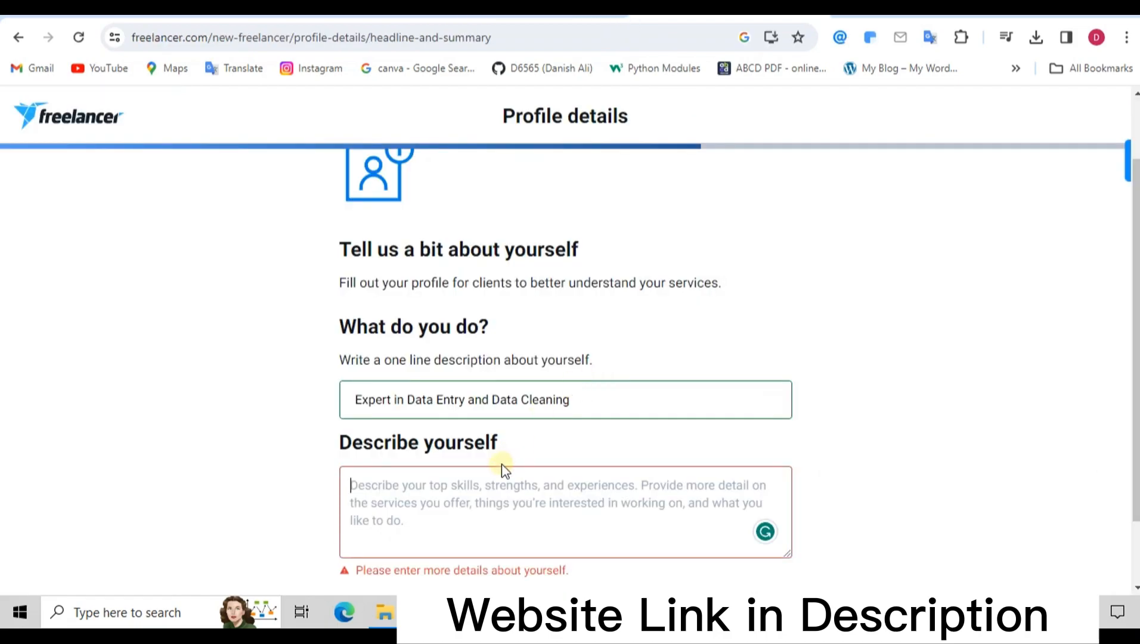
{"action": "left_click", "coordinate": [459, 496]}
{"action": "key", "text": "ctrl+v"}
{"action": "scroll", "coordinate": [822, 461], "scroll_direction": "down", "scroll_amount": 1}
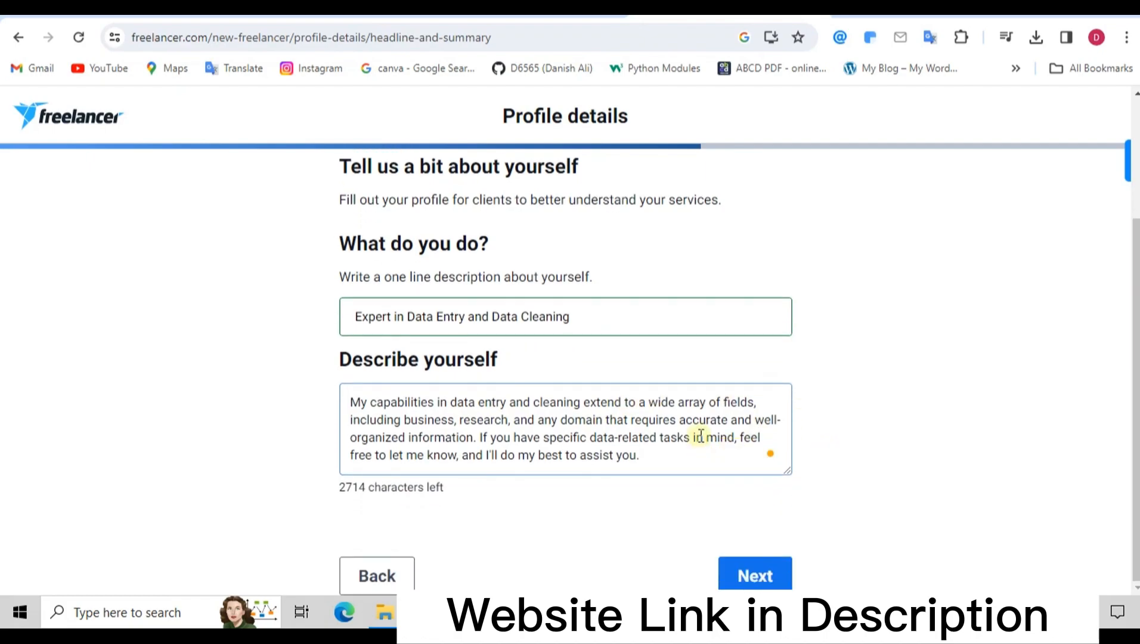
{"action": "left_click", "coordinate": [745, 574]}
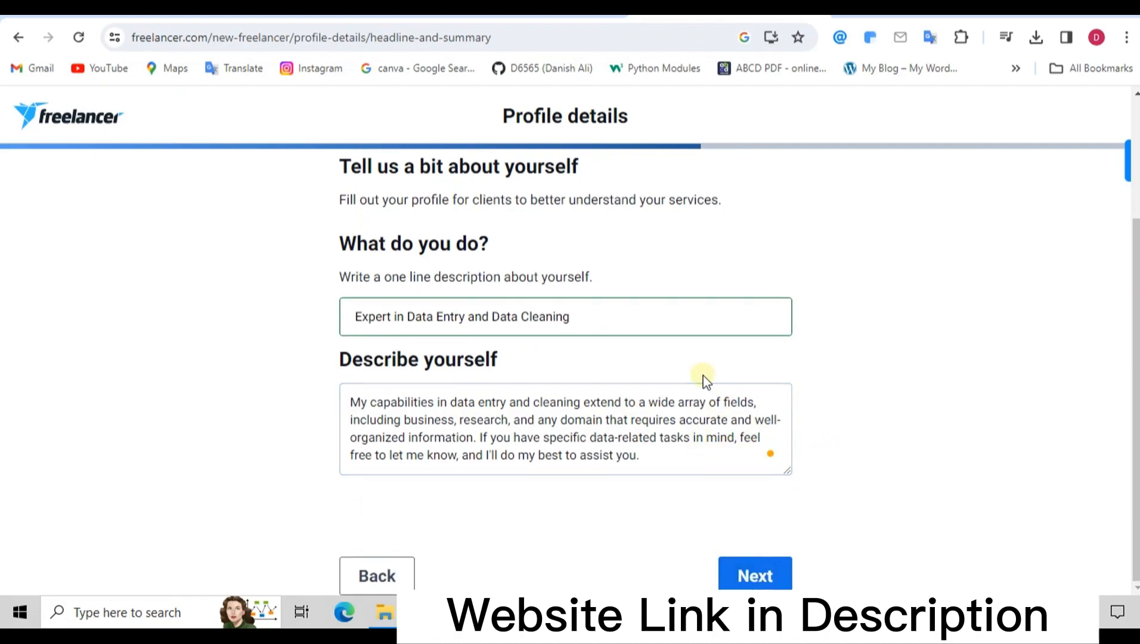
{"action": "scroll", "coordinate": [686, 355], "scroll_direction": "down", "scroll_amount": 1}
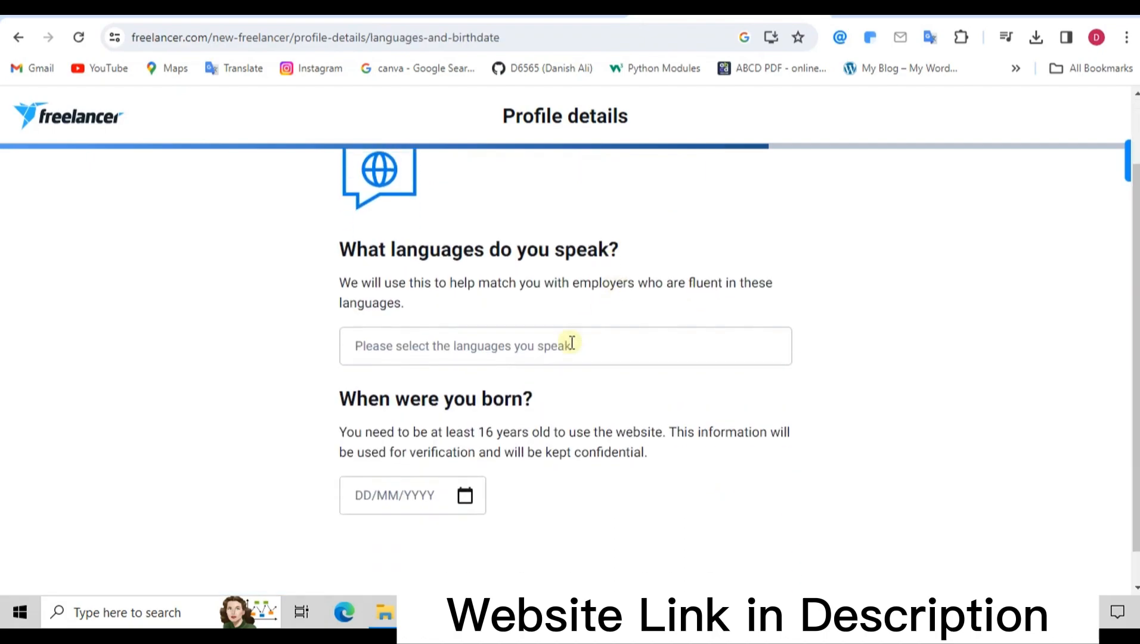
- Add English as a spoken language, abandoning the partial 'urdu' search
{"action": "left_click", "coordinate": [455, 346]}
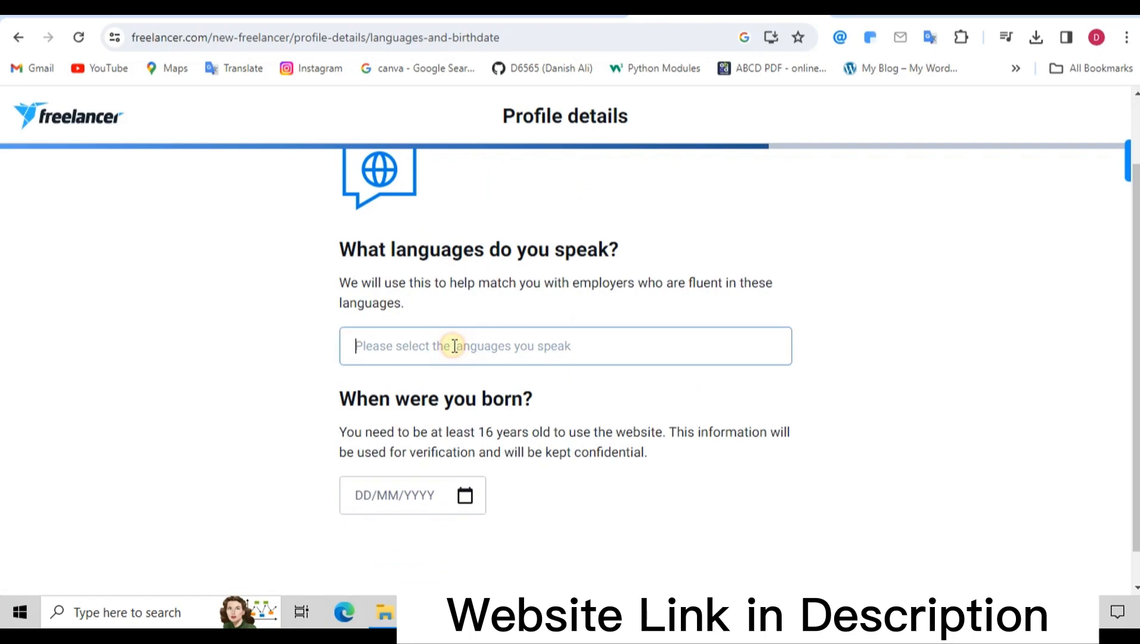
{"action": "type", "text": "e"}
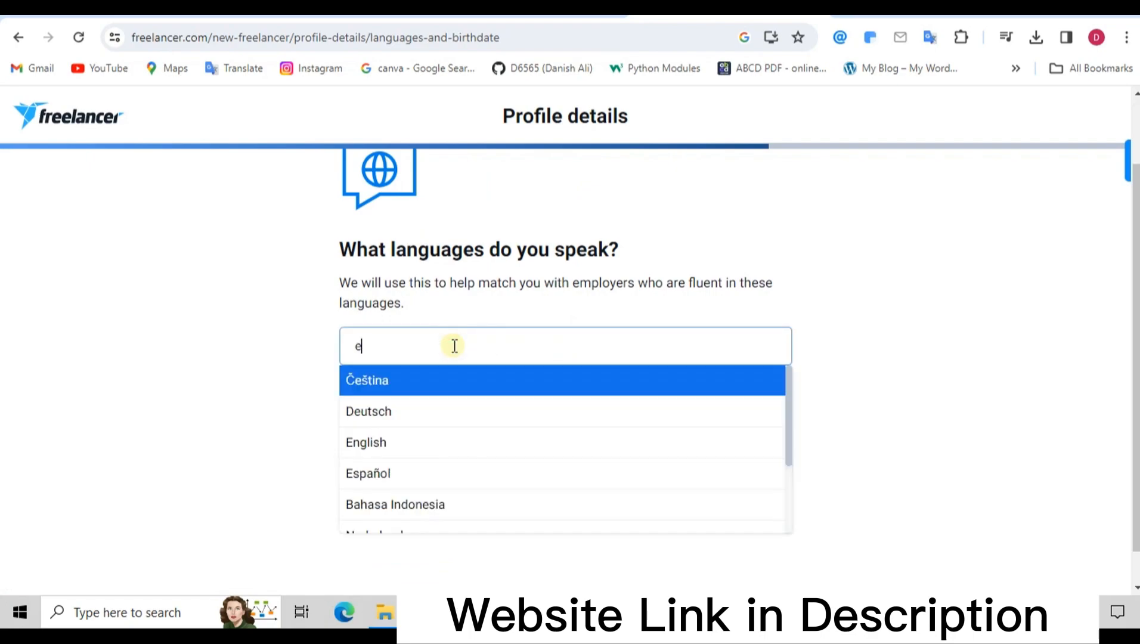
{"action": "type", "text": "ngl"}
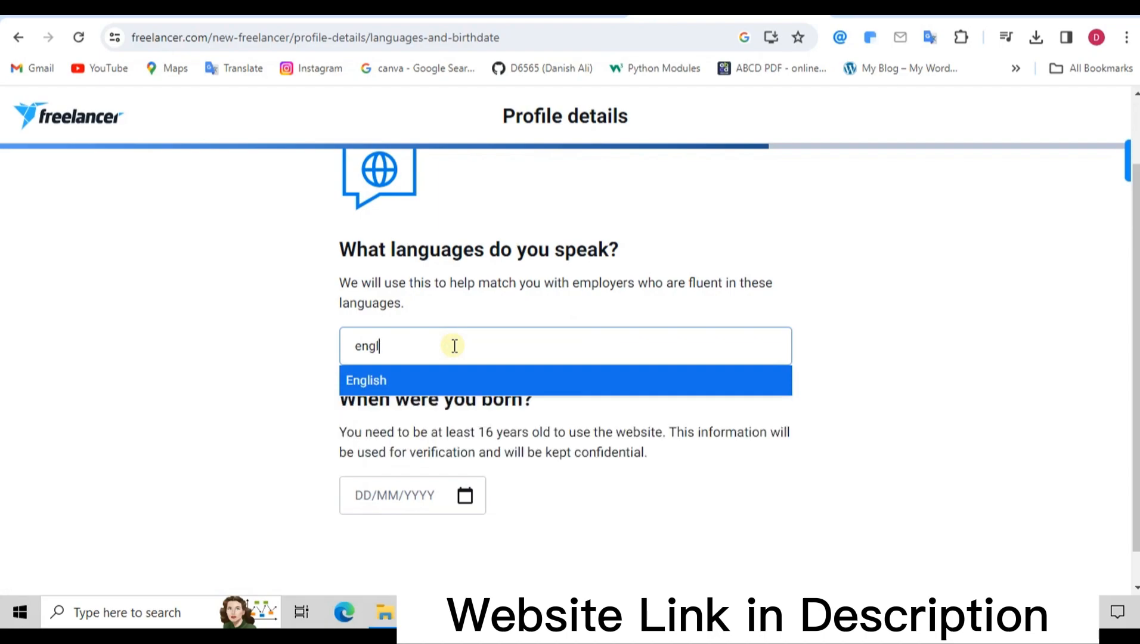
{"action": "left_click", "coordinate": [475, 375]}
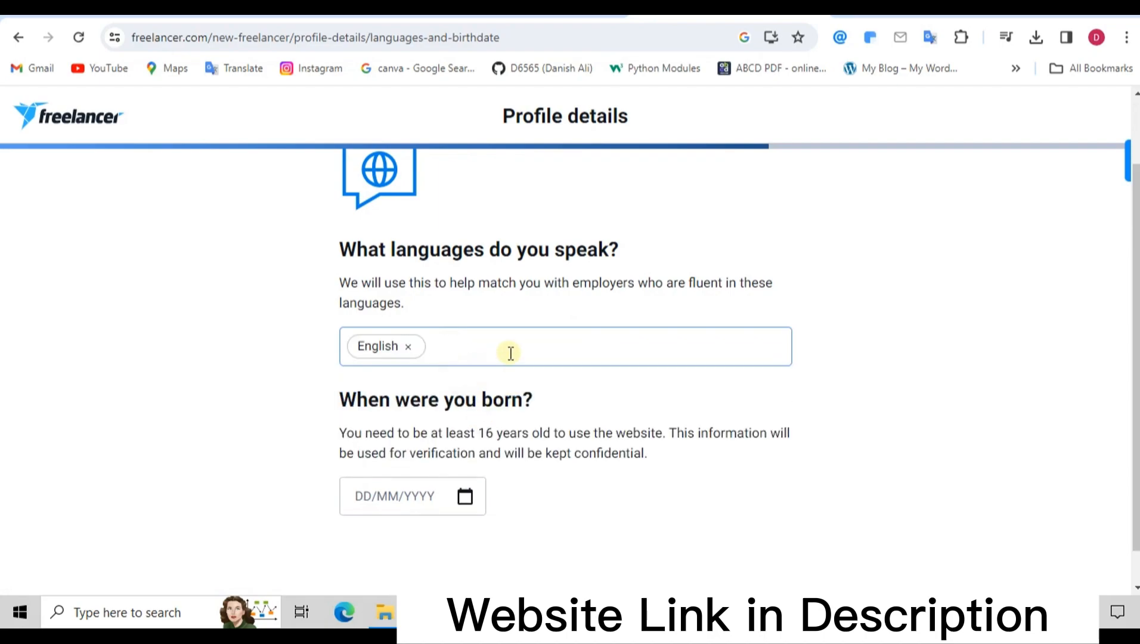
{"action": "type", "text": "urdu"}
{"action": "key", "text": "BackSpace"}
{"action": "key", "text": "BackSpace"}
{"action": "key", "text": "BackSpace"}
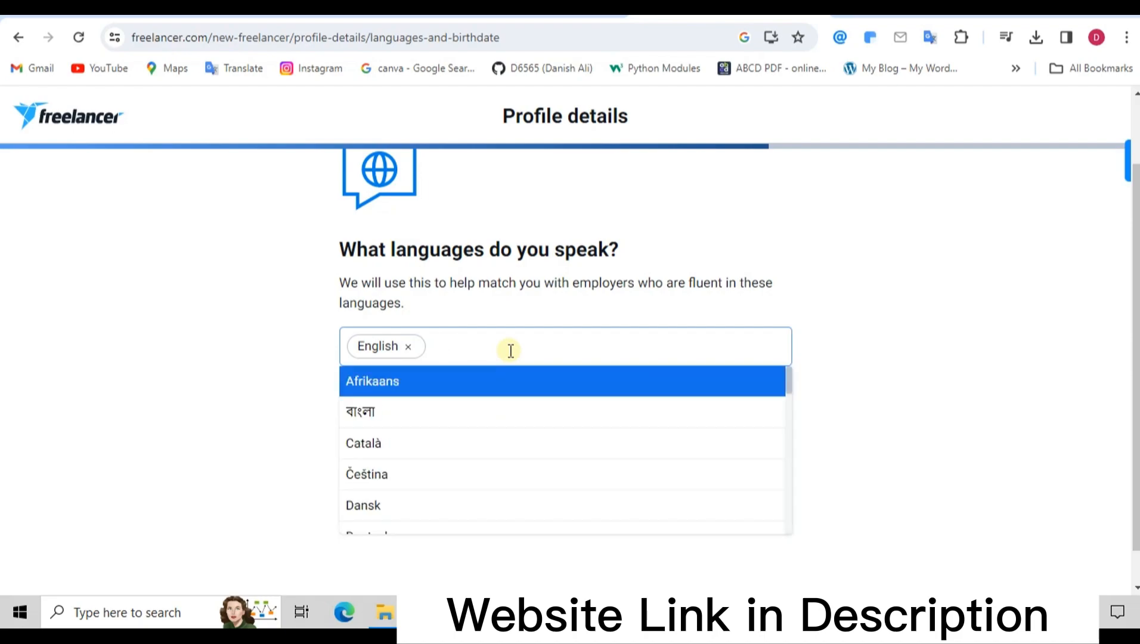
{"action": "left_click", "coordinate": [332, 377]}
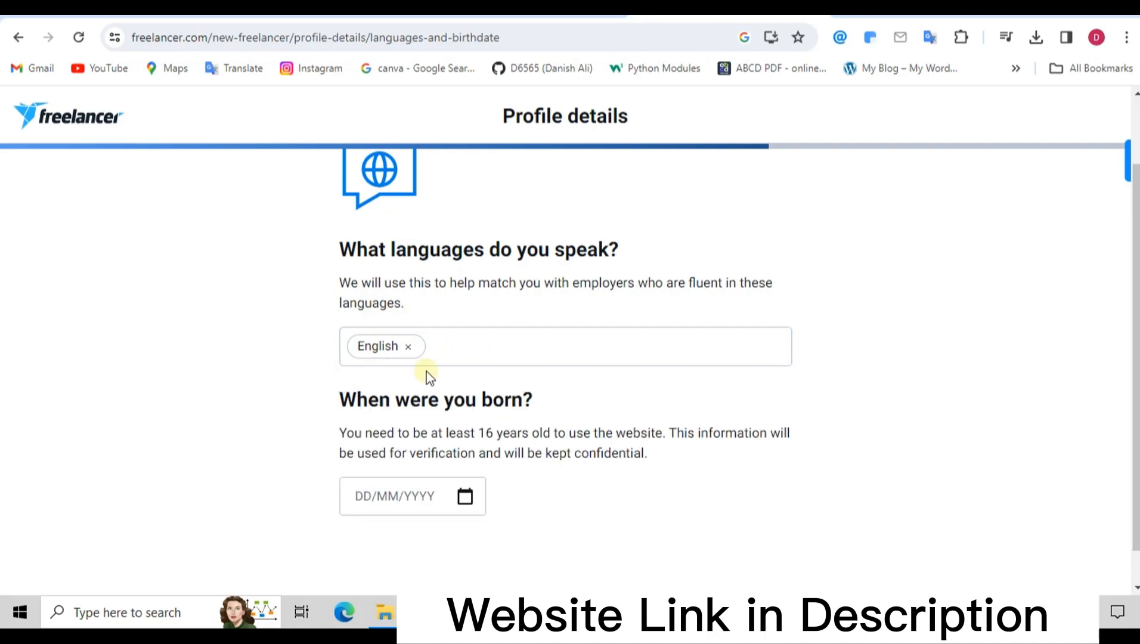
{"action": "scroll", "coordinate": [513, 357], "scroll_direction": "down", "scroll_amount": 1}
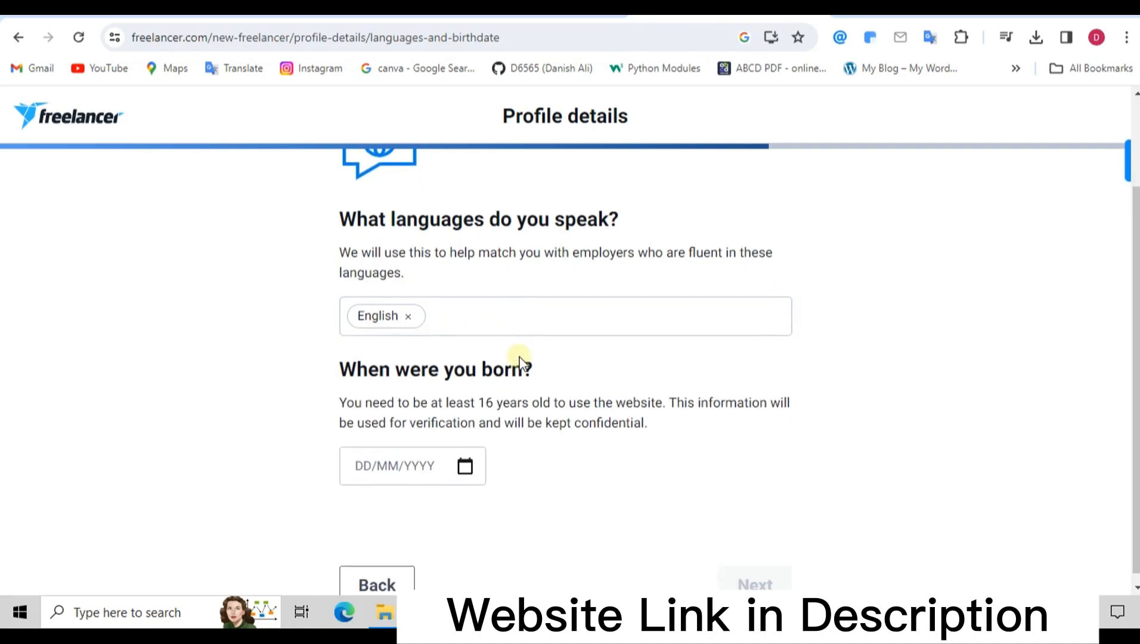
{"action": "left_click", "coordinate": [466, 459]}
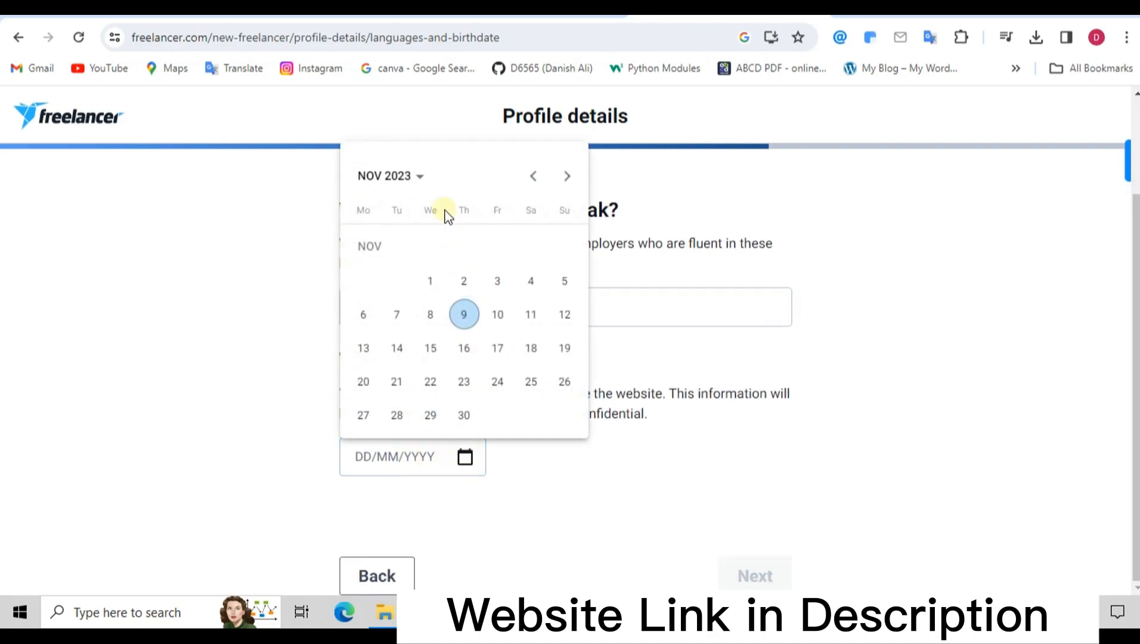
{"action": "left_click", "coordinate": [419, 177]}
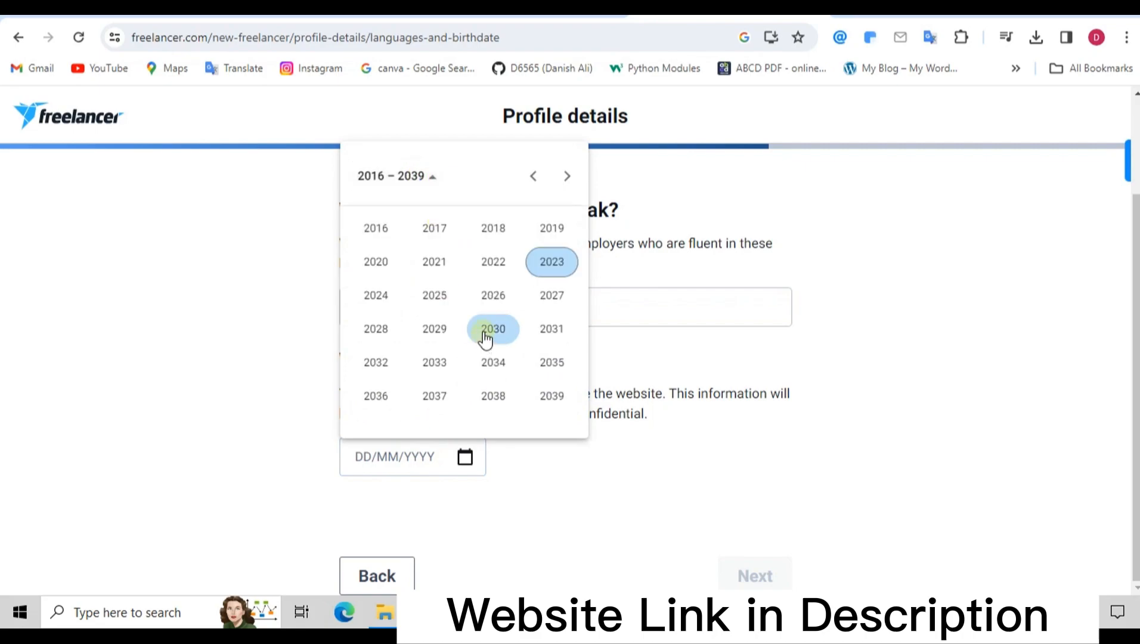
{"action": "scroll", "coordinate": [486, 337], "scroll_direction": "up", "scroll_amount": 1}
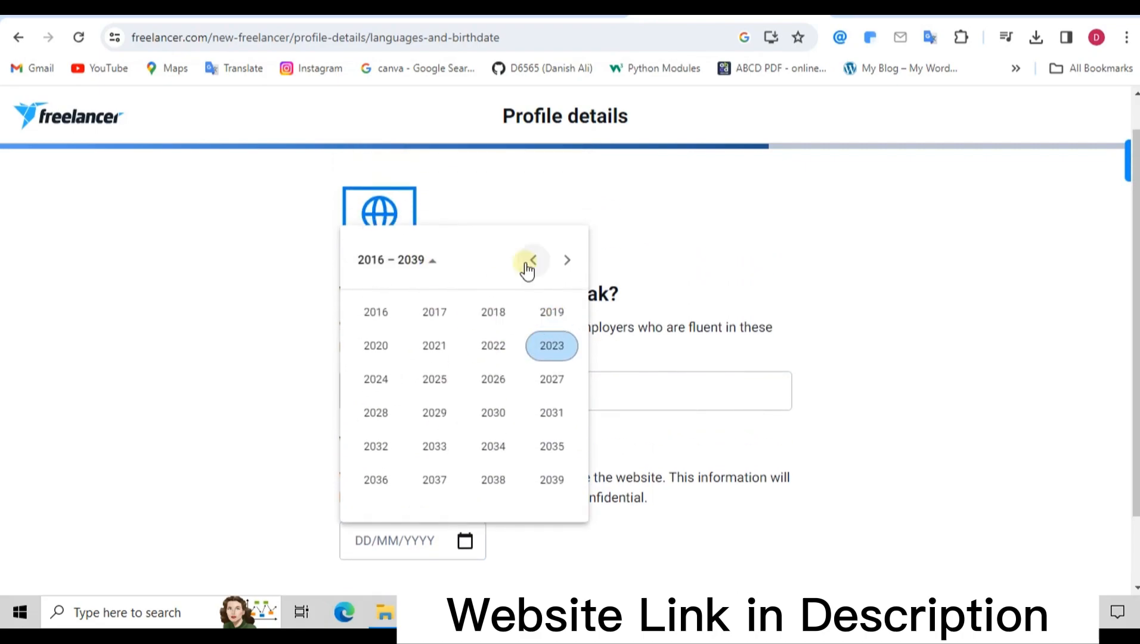
{"action": "left_click", "coordinate": [528, 269]}
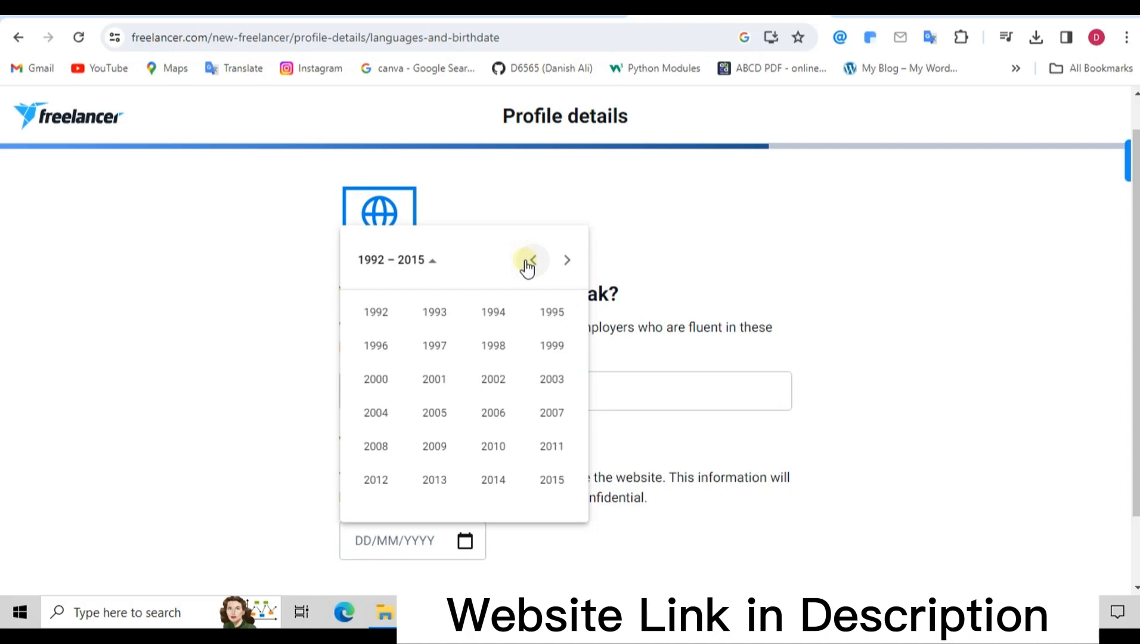
{"action": "left_click", "coordinate": [546, 385]}
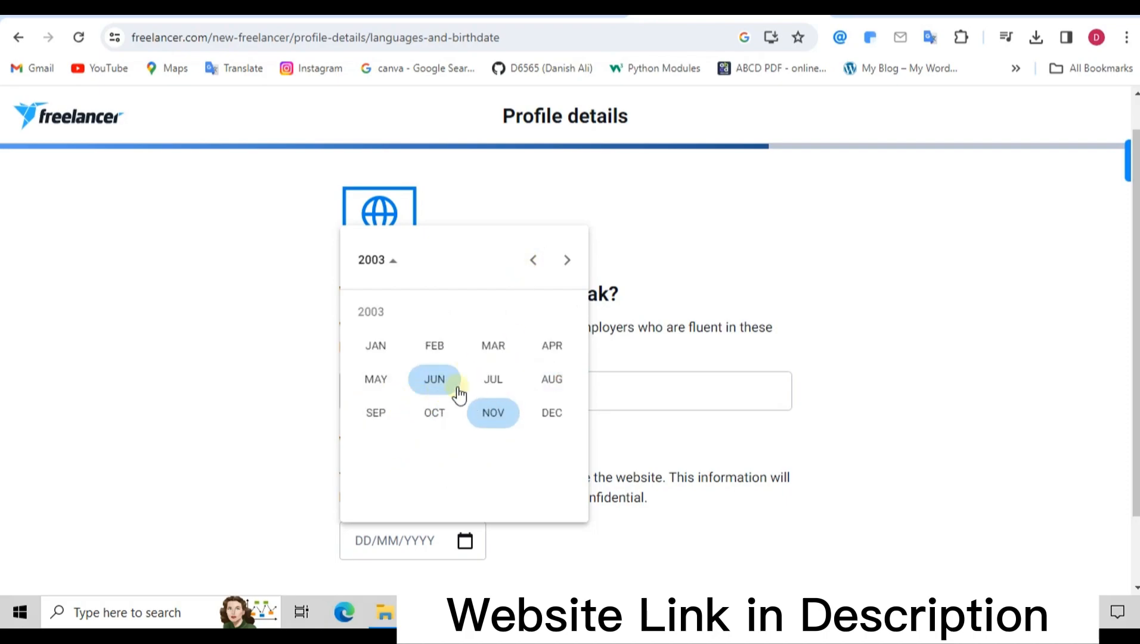
{"action": "left_click", "coordinate": [553, 380]}
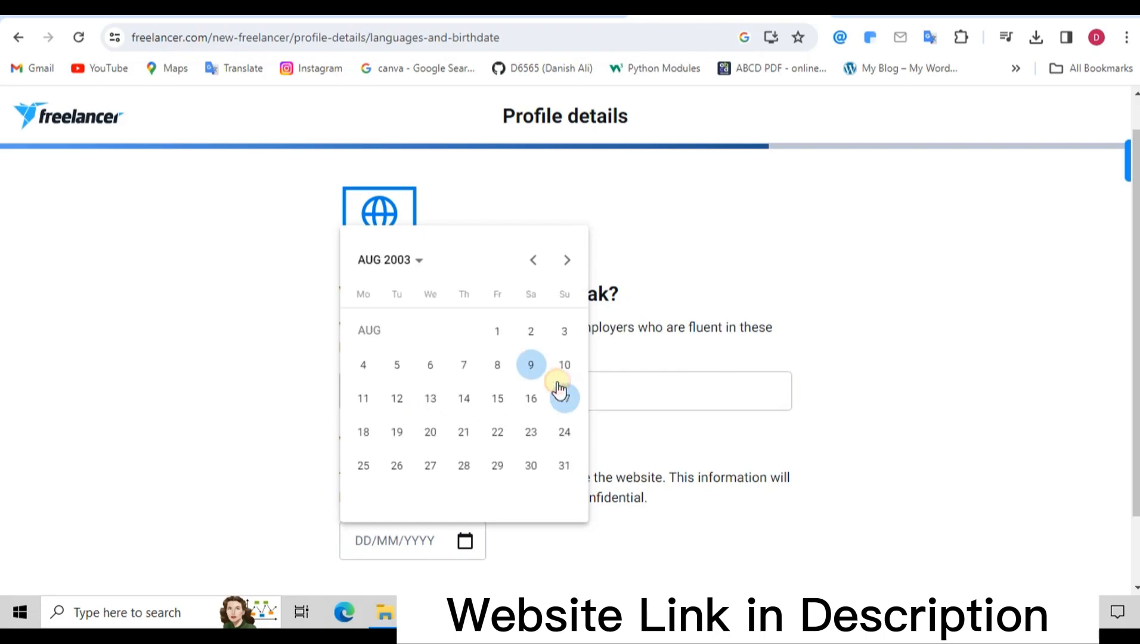
{"action": "left_click", "coordinate": [500, 399]}
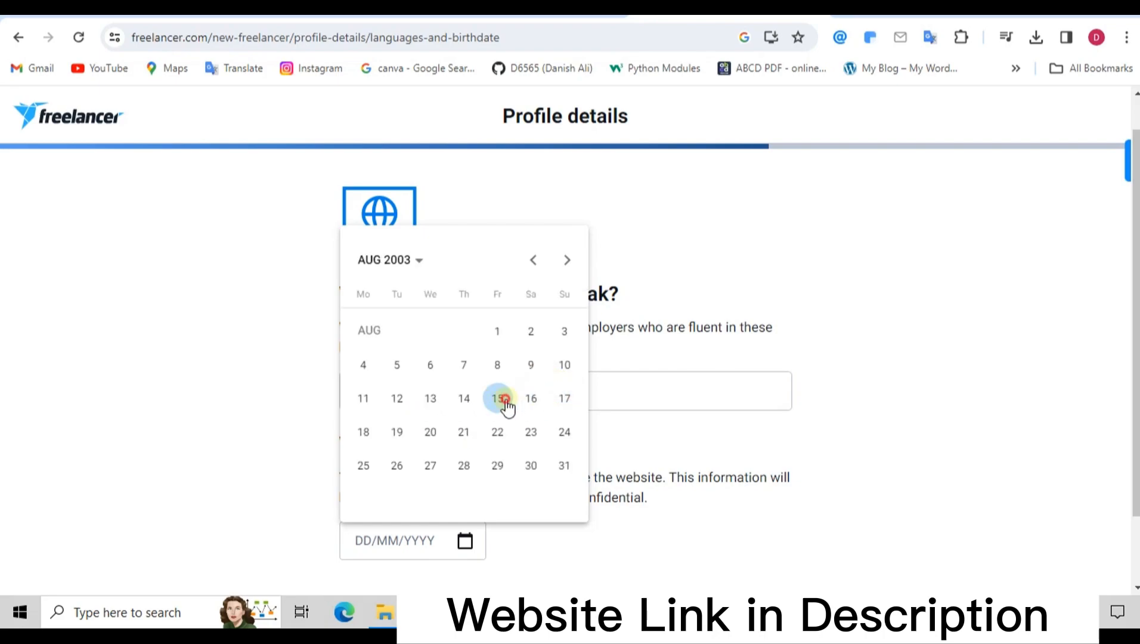
{"action": "scroll", "coordinate": [596, 477], "scroll_direction": "down", "scroll_amount": 2}
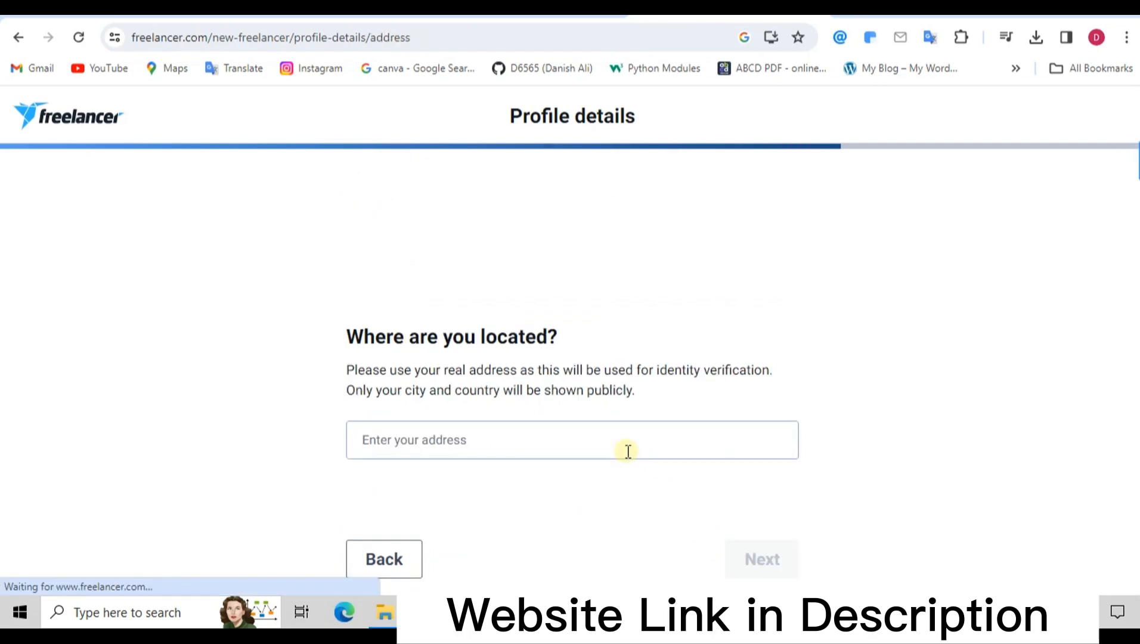
- Type the home street address, then delete it after the site fails to find it
{"action": "left_click", "coordinate": [439, 443]}
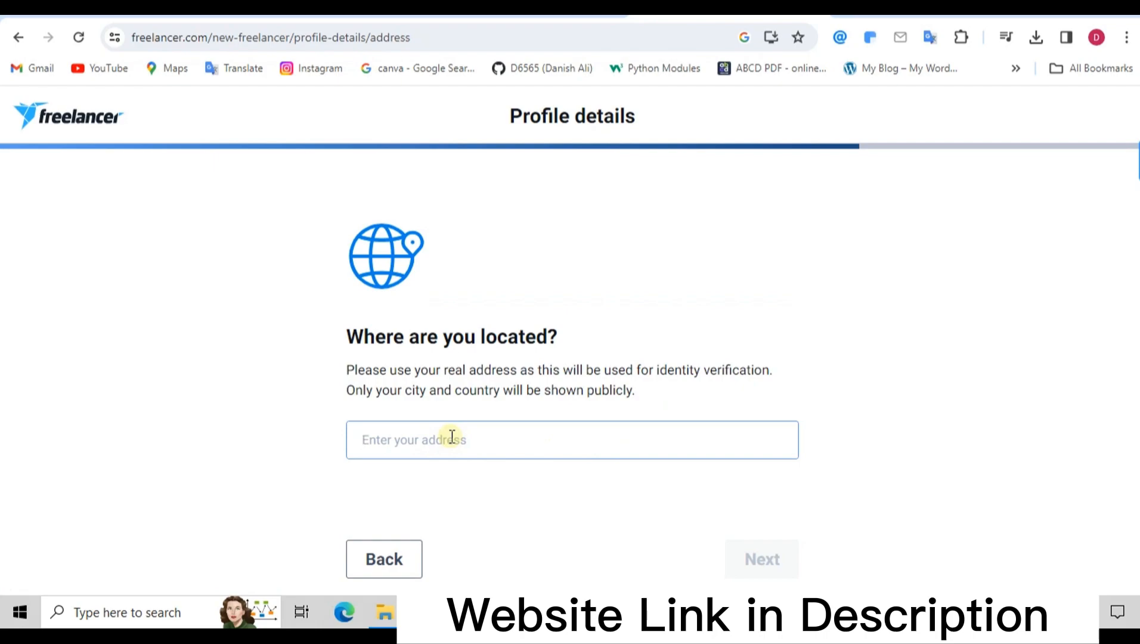
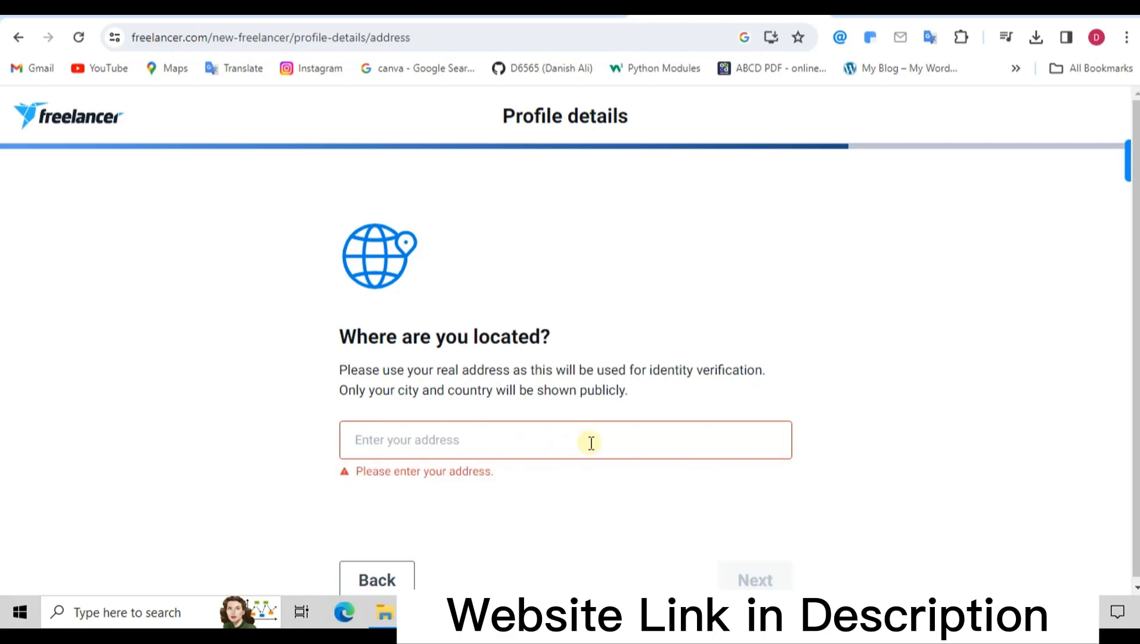
- Choose 'Multan, Pakistan' as the address so Punjab fills in, then open a new tab
{"action": "type", "text": "M"}
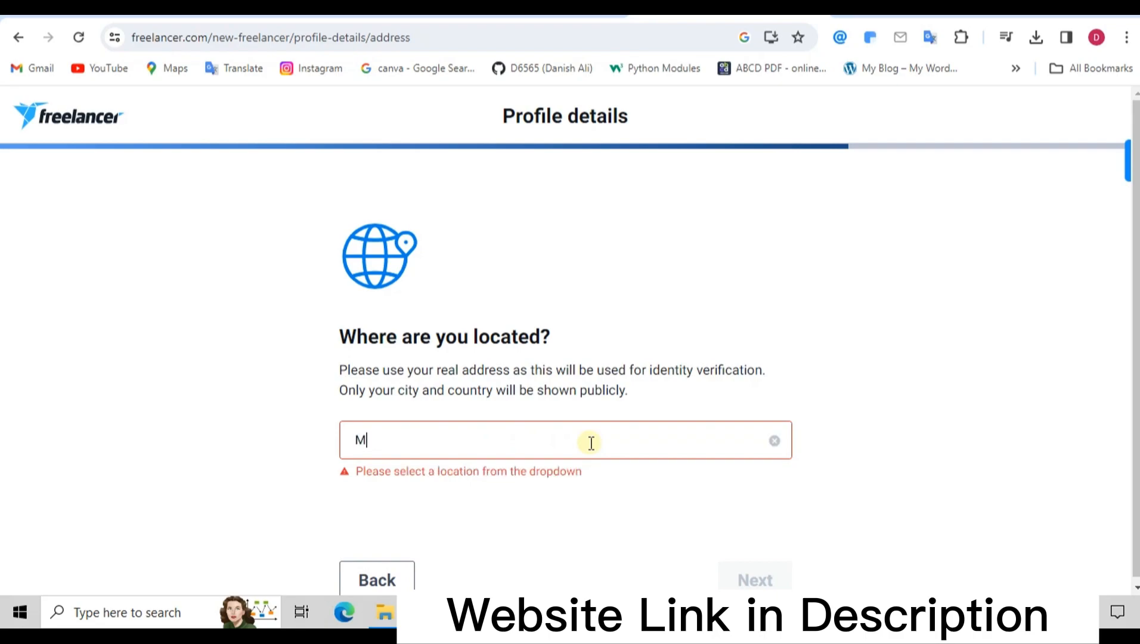
{"action": "type", "text": "ul"}
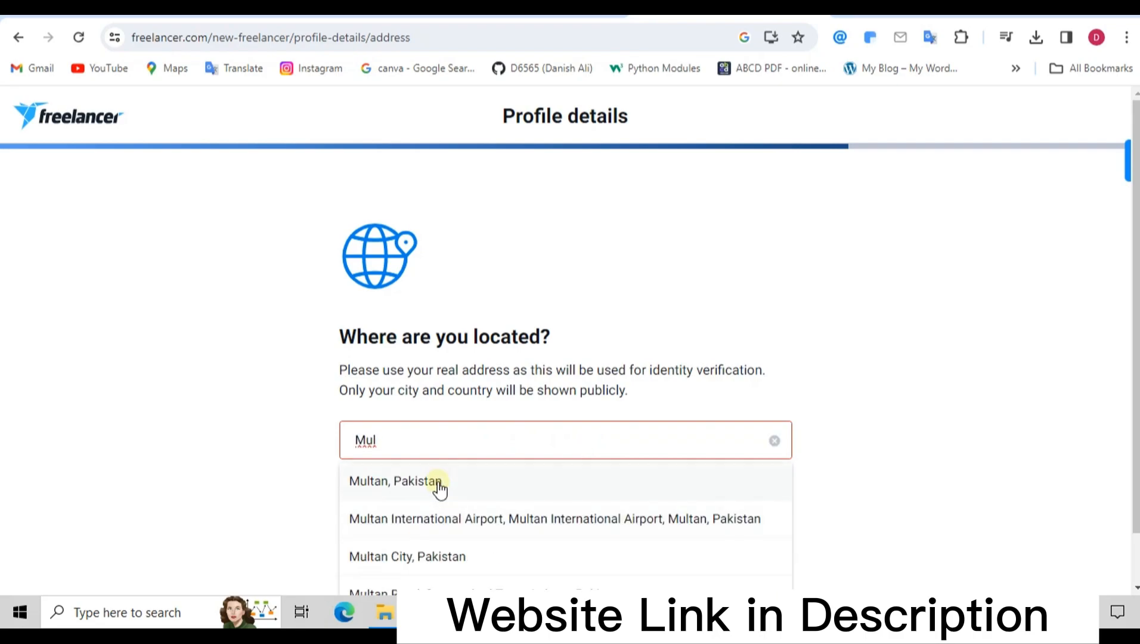
{"action": "left_click", "coordinate": [525, 473]}
{"action": "scroll", "coordinate": [615, 429], "scroll_direction": "down", "scroll_amount": 3}
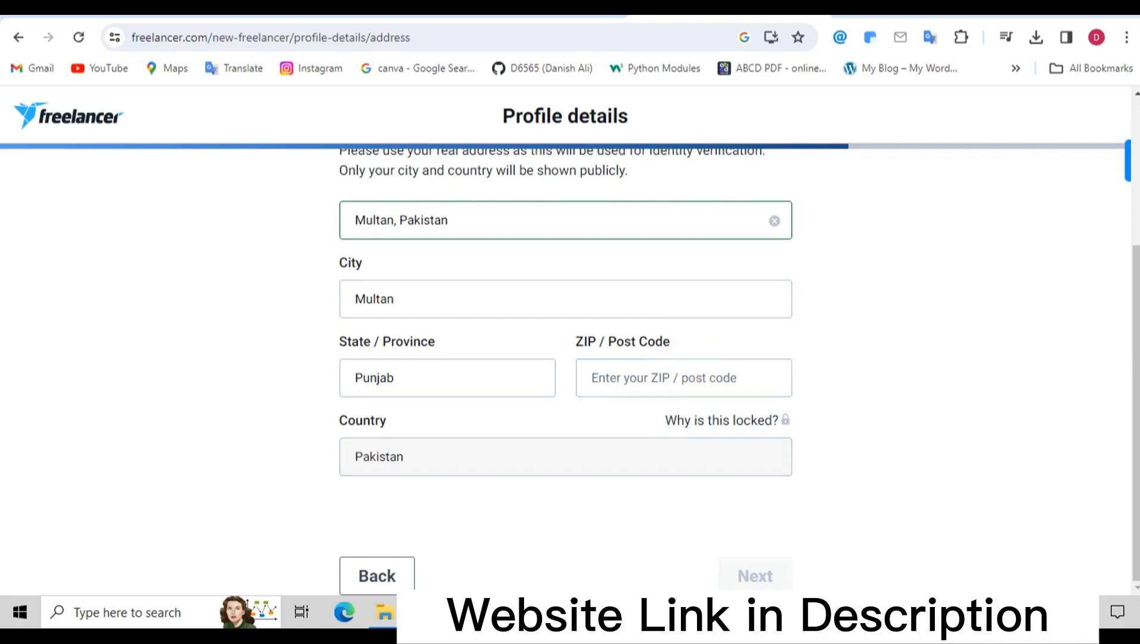
{"action": "key", "text": "ctrl+t"}
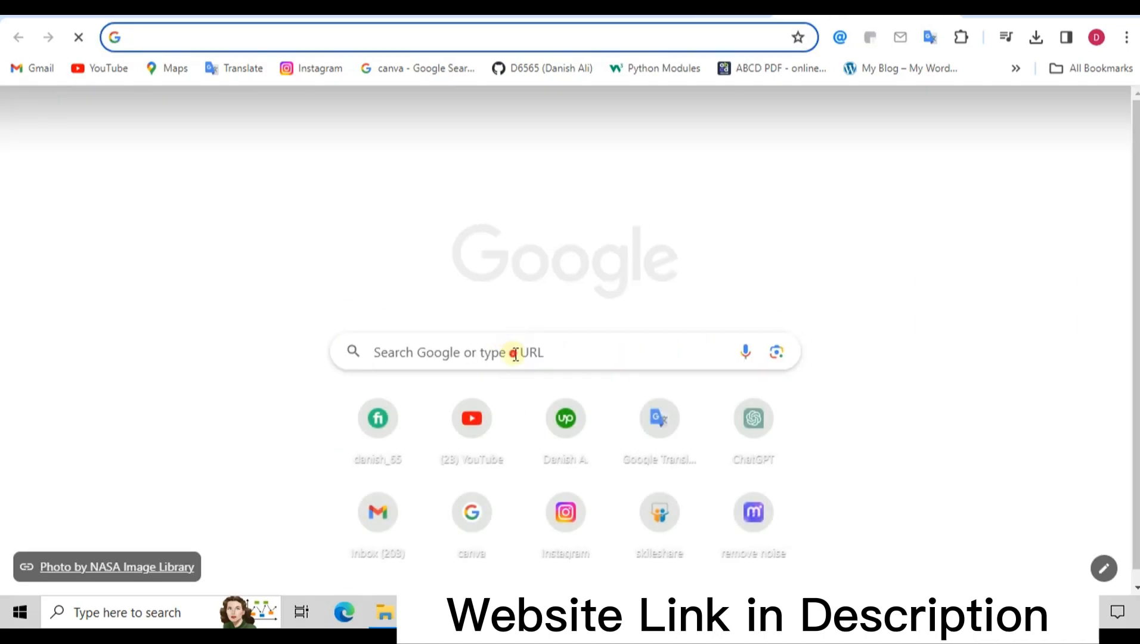
- Google 'multan zip code' to find Multan's postal codes
{"action": "left_click", "coordinate": [516, 353]}
{"action": "type", "text": "mul"}
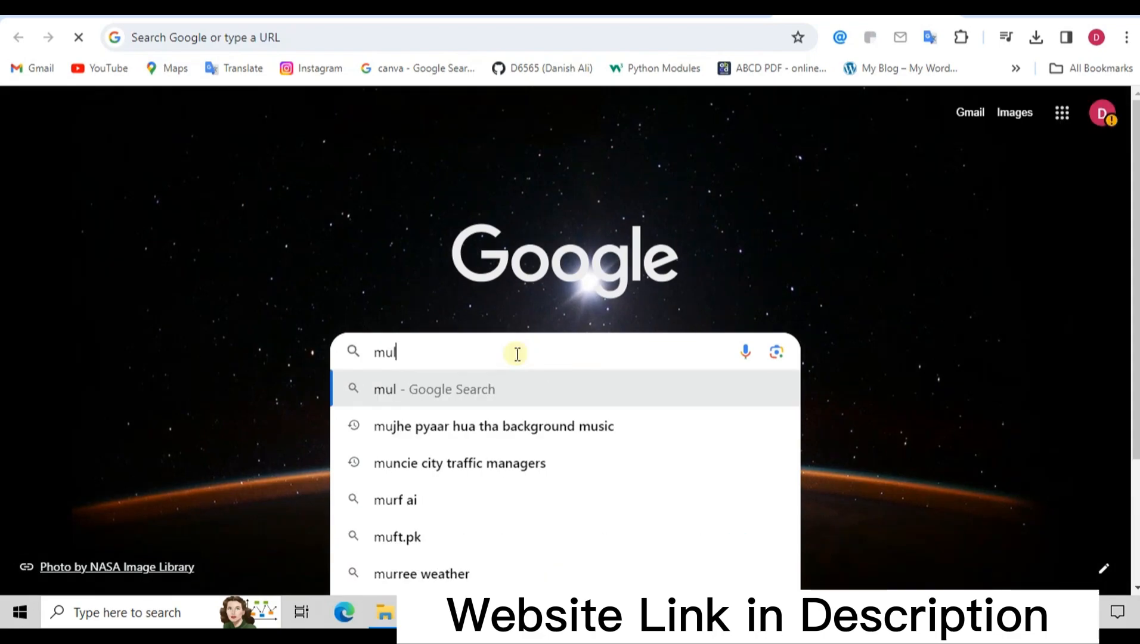
{"action": "type", "text": "tan zi[p "}
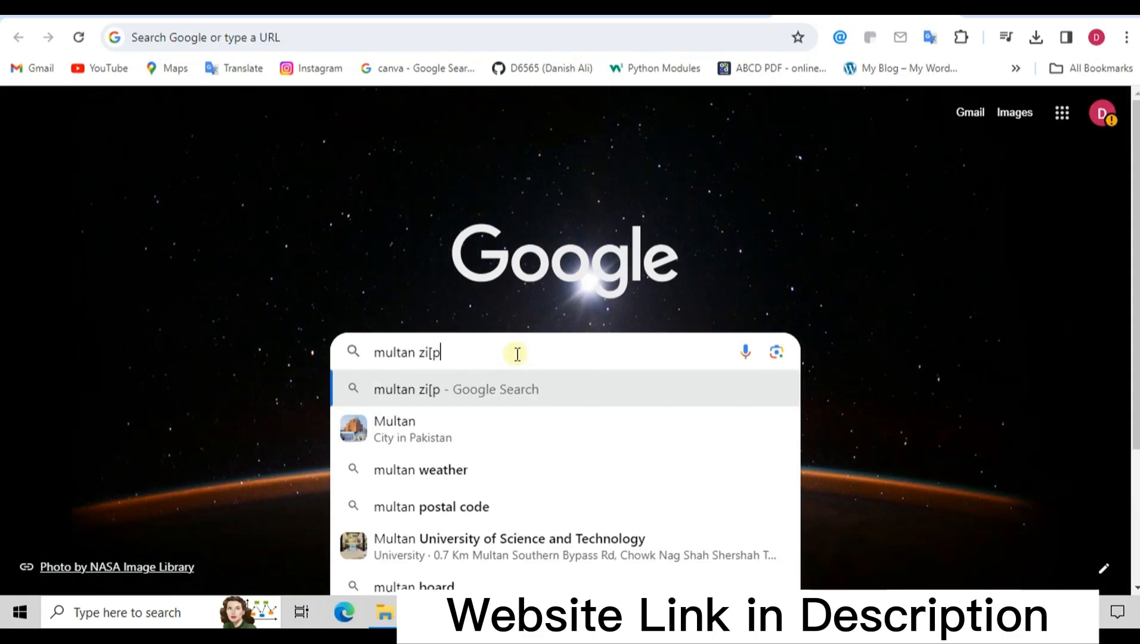
{"action": "type", "text": "code"}
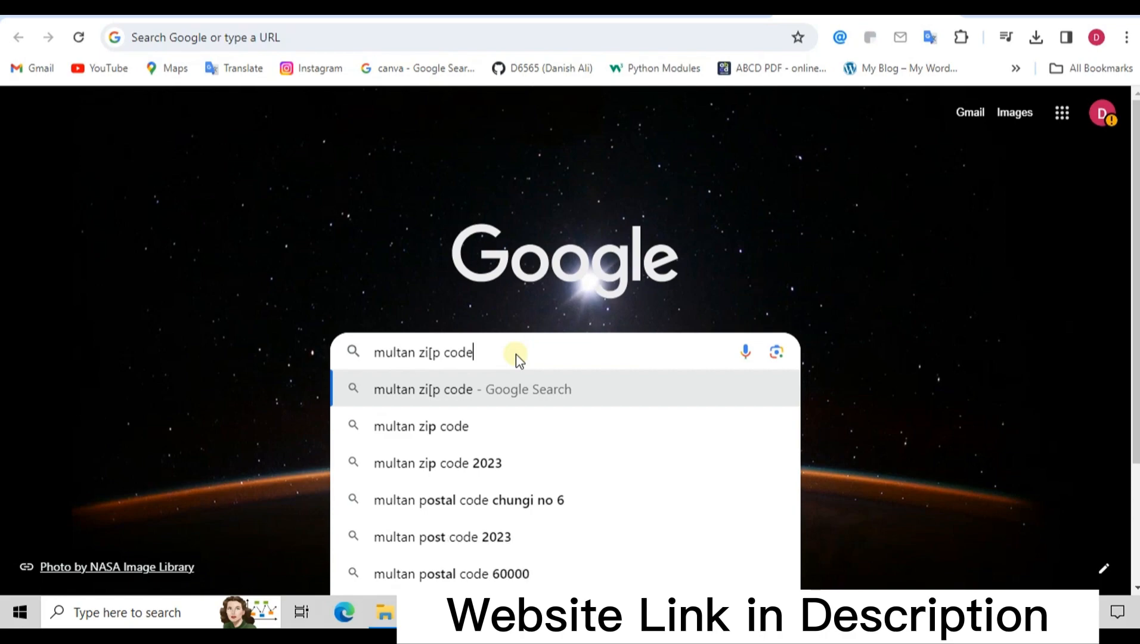
{"action": "left_click", "coordinate": [470, 426]}
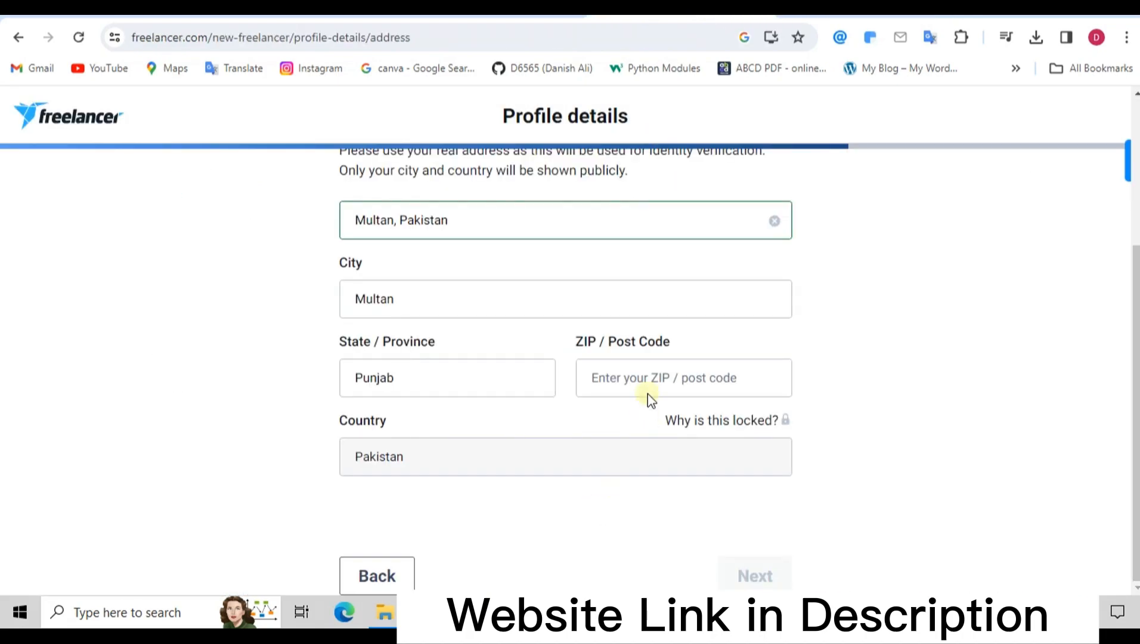
- Enter ZIP code 61000 and submit the address
{"action": "left_click", "coordinate": [647, 384]}
{"action": "type", "text": "610"}
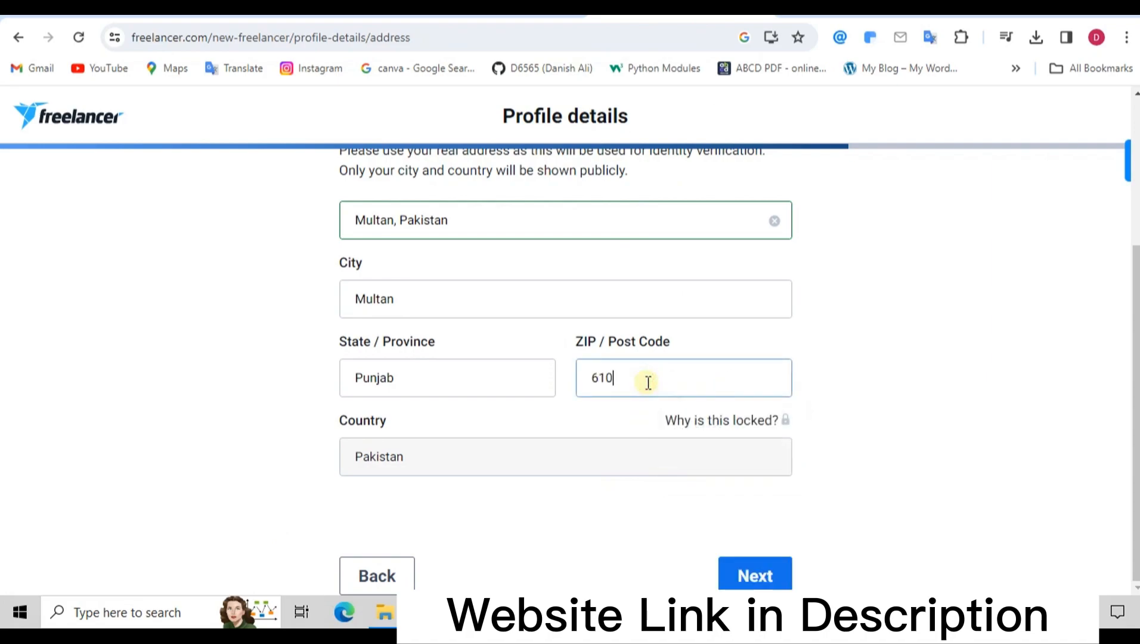
{"action": "type", "text": "00"}
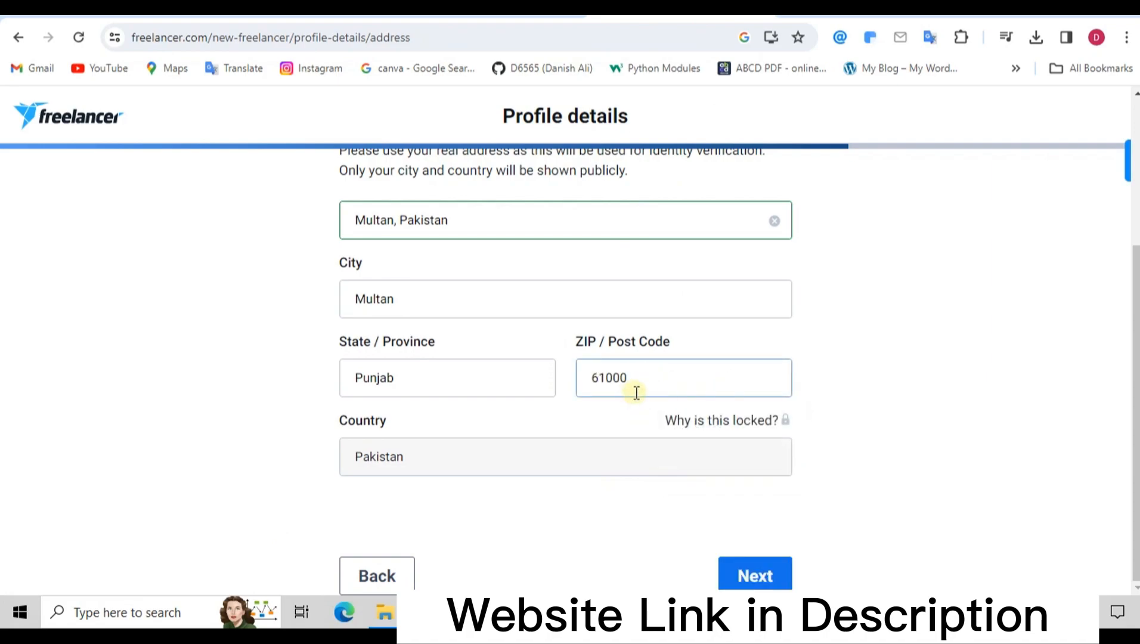
{"action": "left_click", "coordinate": [755, 577]}
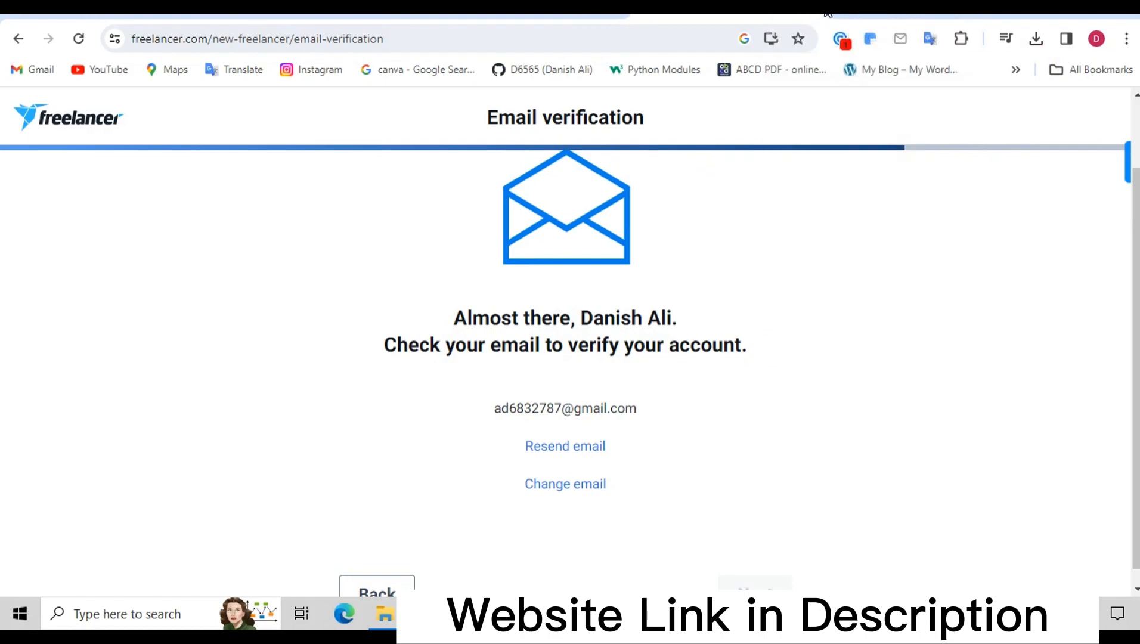
- Open Gmail from the bookmarks bar in a new tab
{"action": "left_click", "coordinate": [850, 12]}
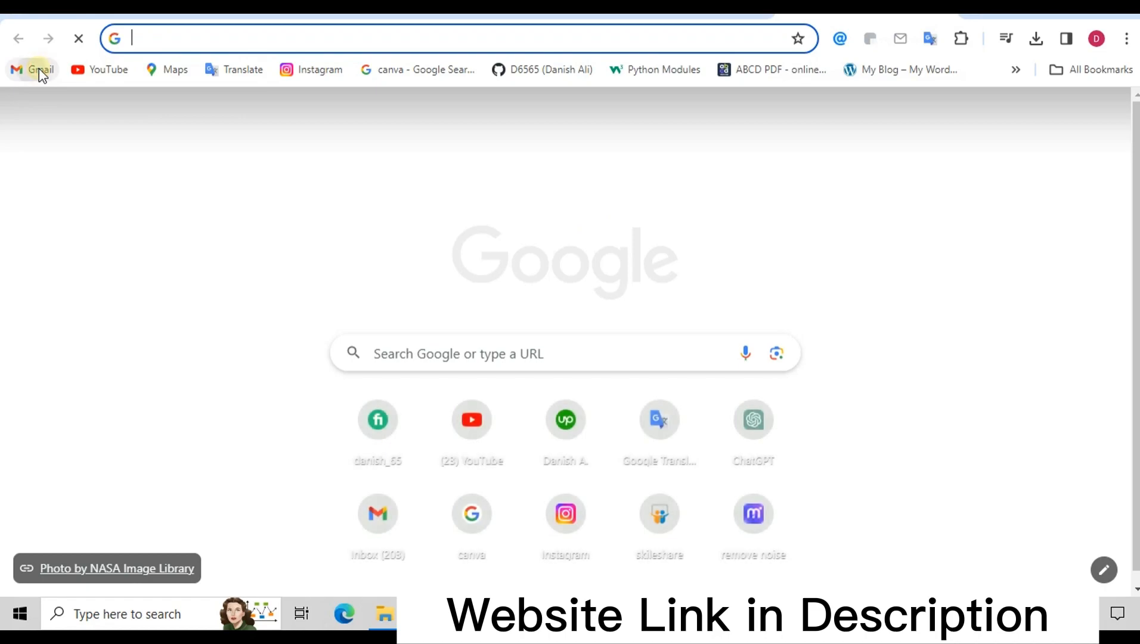
{"action": "left_click", "coordinate": [41, 70]}
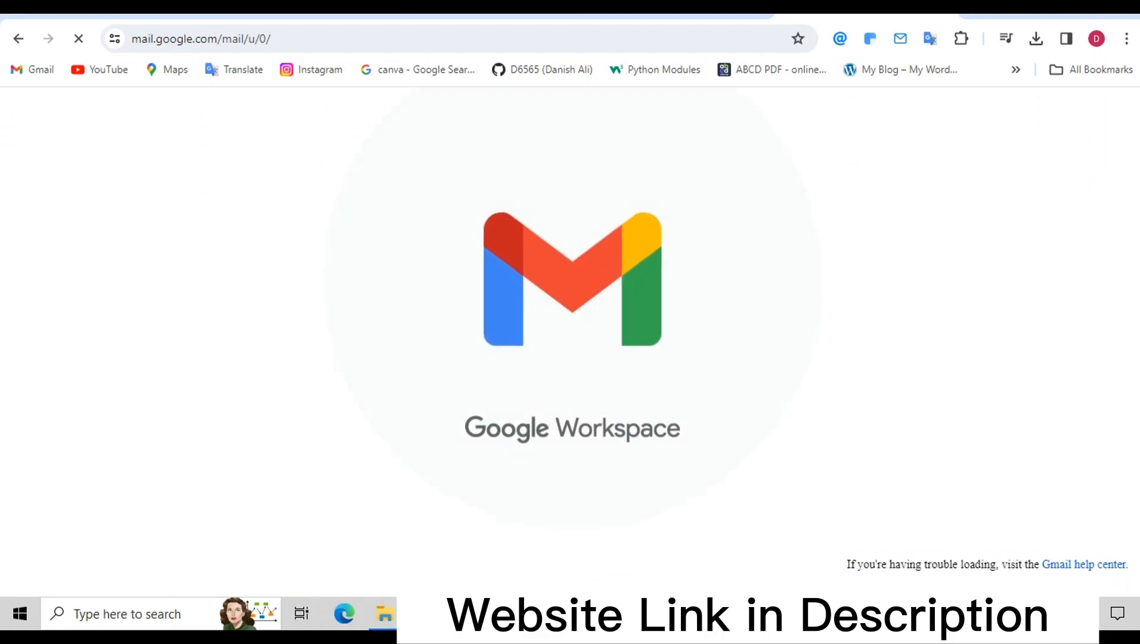
- Open Freelancer's 'Verify your email address' message in Gmail and confirm the address with its green button
{"action": "left_click", "coordinate": [508, 614]}
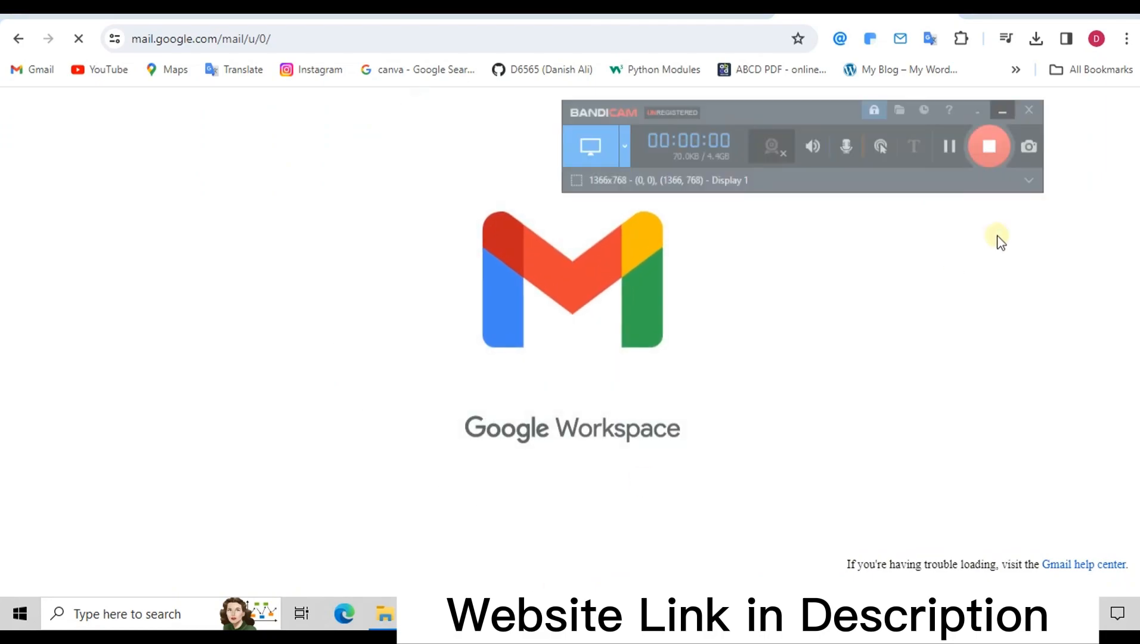
{"action": "left_click", "coordinate": [1043, 64]}
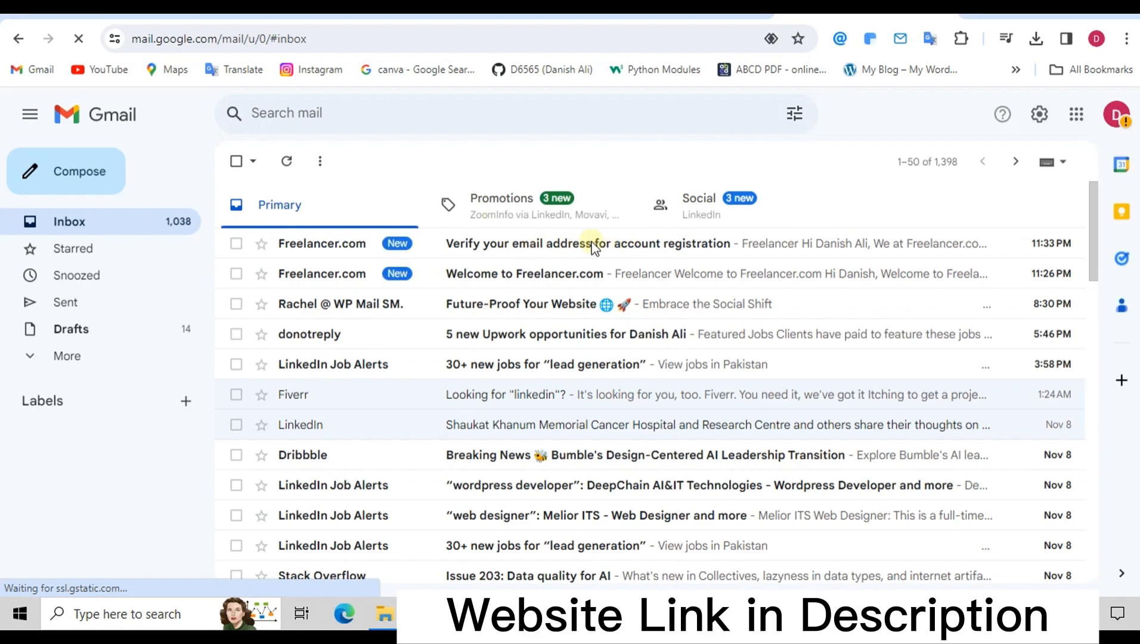
{"action": "left_click_drag", "start_coordinate": [587, 246], "coordinate": [570, 250]}
{"action": "left_click", "coordinate": [570, 251]}
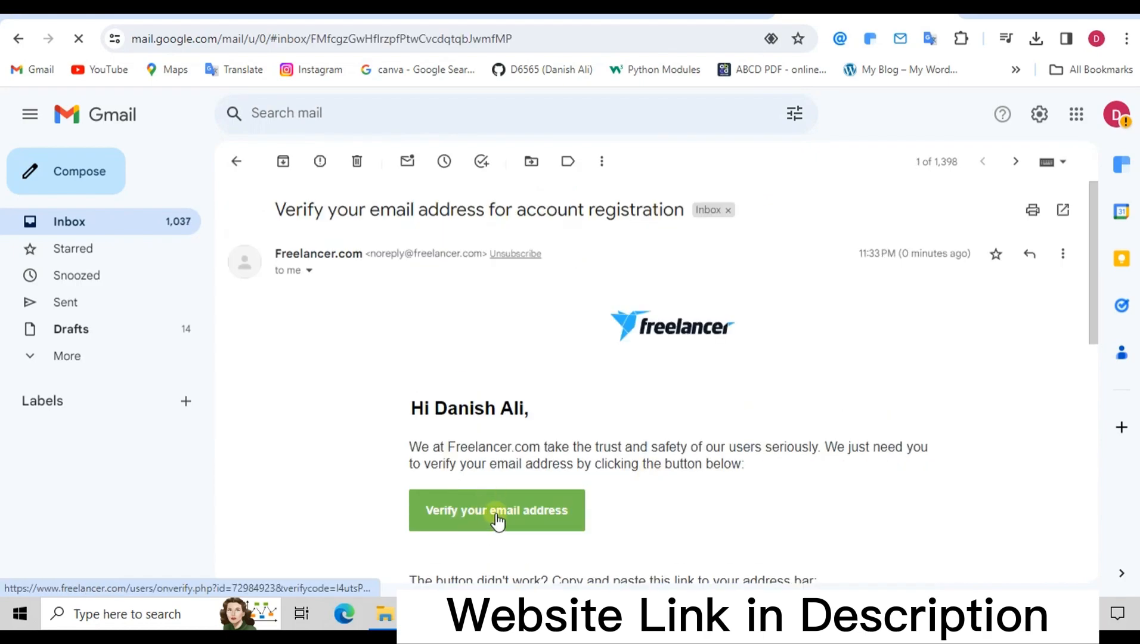
{"action": "left_click", "coordinate": [495, 512]}
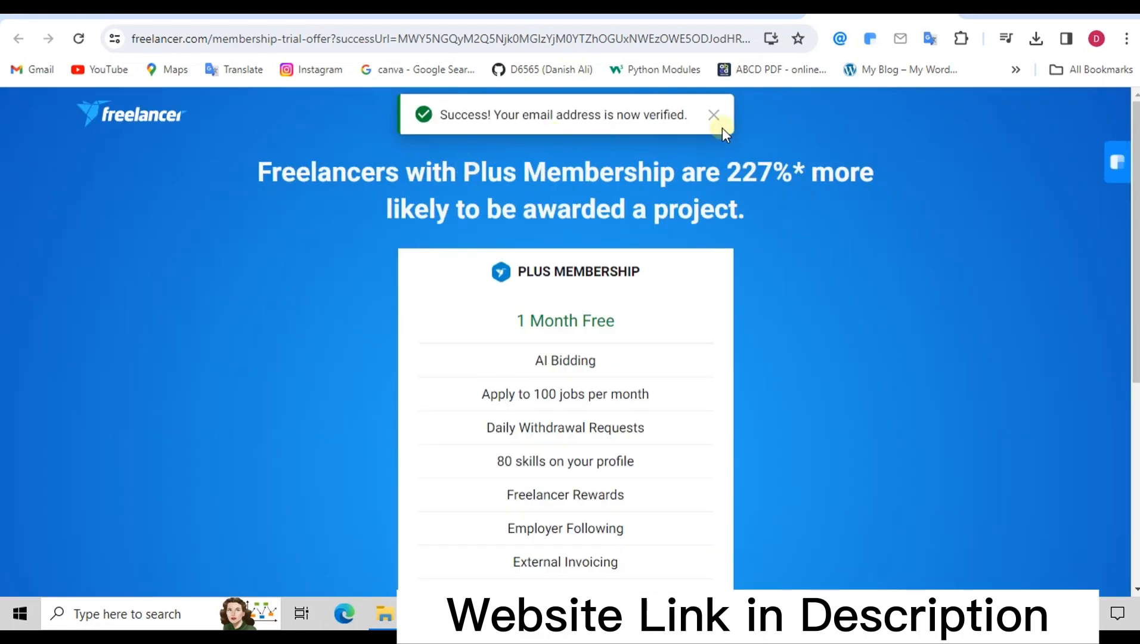
- Decline the Plus Membership free trial with 'Skip for now' to reach the Freelance Jobs and Contests page
{"action": "scroll", "coordinate": [743, 264], "scroll_direction": "down", "scroll_amount": 1}
{"action": "scroll", "coordinate": [743, 264], "scroll_direction": "down", "scroll_amount": 1}
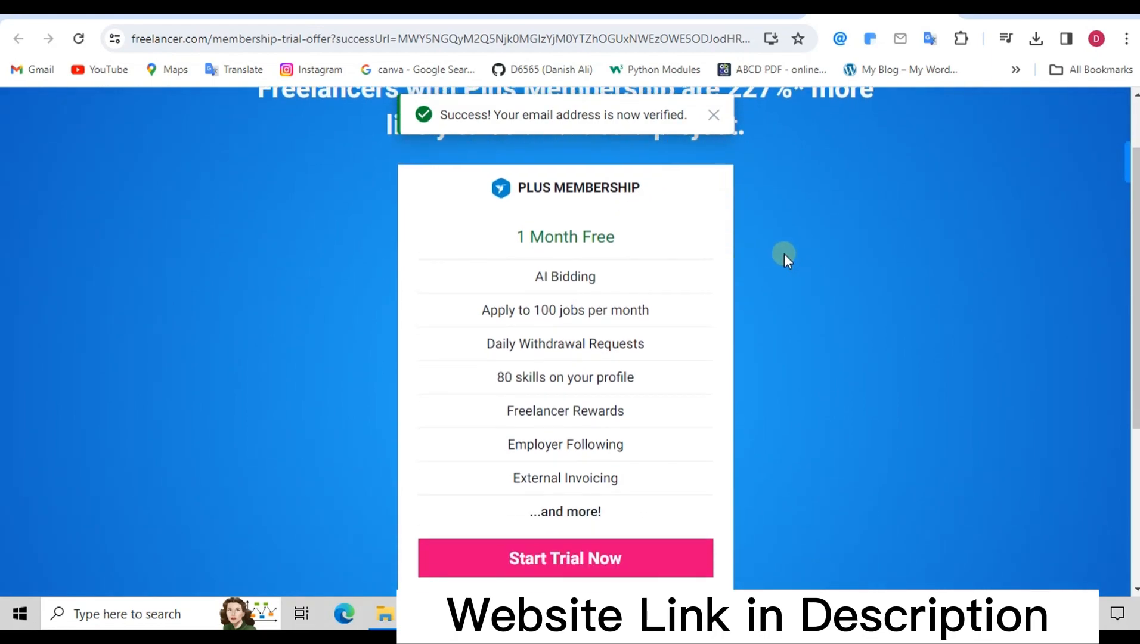
{"action": "scroll", "coordinate": [784, 254], "scroll_direction": "down", "scroll_amount": 4}
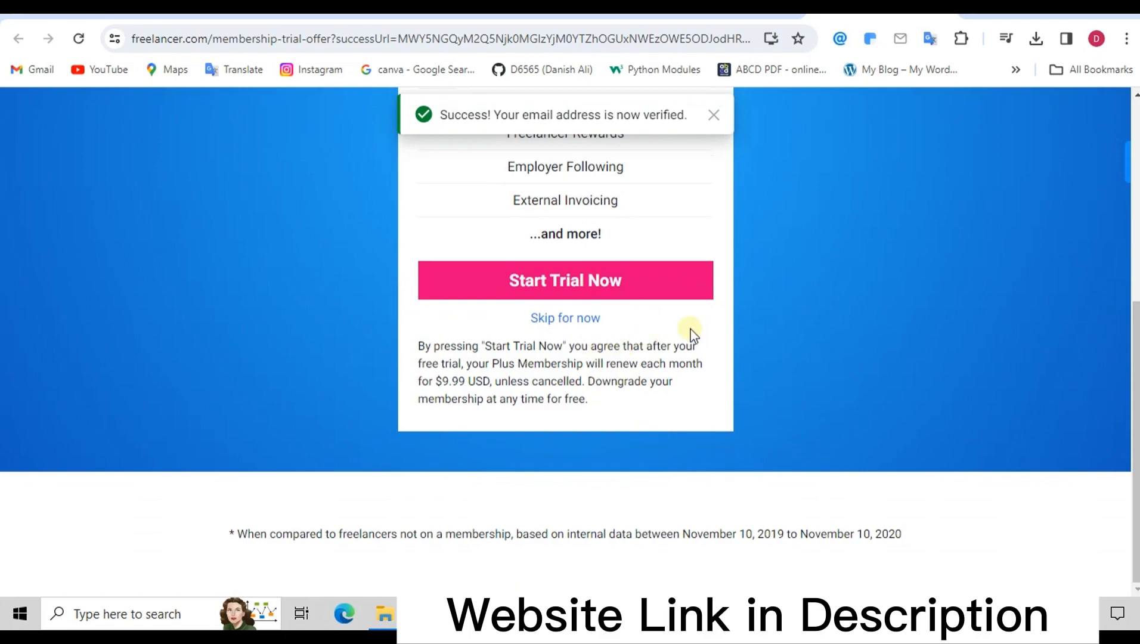
{"action": "scroll", "coordinate": [691, 334], "scroll_direction": "up", "scroll_amount": 5}
{"action": "scroll", "coordinate": [687, 288], "scroll_direction": "down", "scroll_amount": 2}
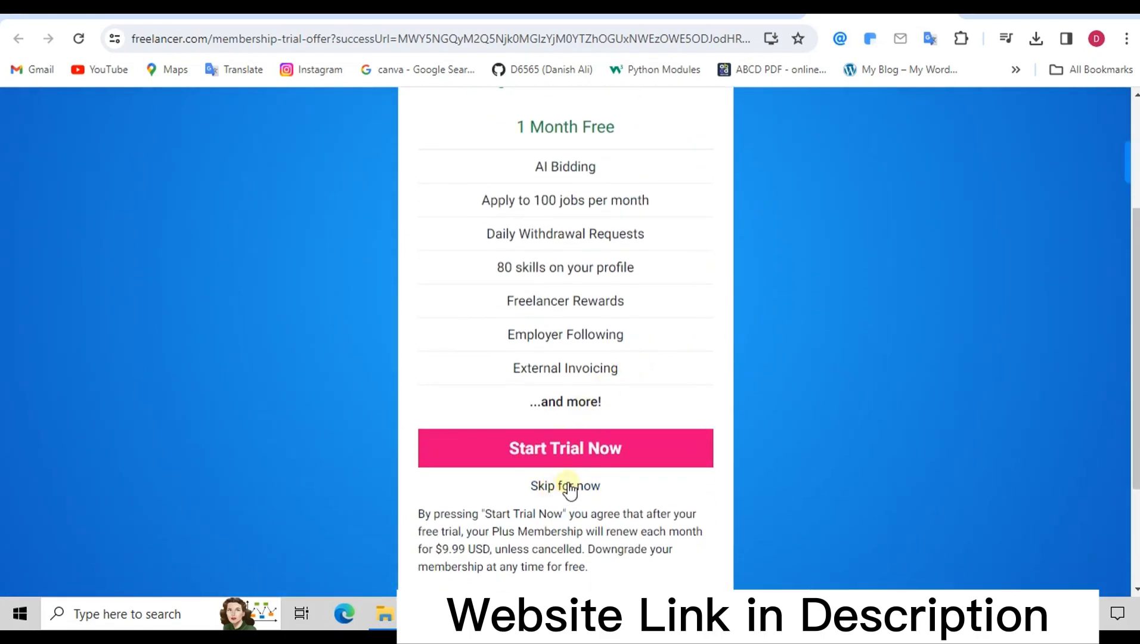
{"action": "scroll", "coordinate": [650, 339], "scroll_direction": "up", "scroll_amount": 3}
{"action": "scroll", "coordinate": [648, 333], "scroll_direction": "down", "scroll_amount": 3}
{"action": "left_click", "coordinate": [565, 486]}
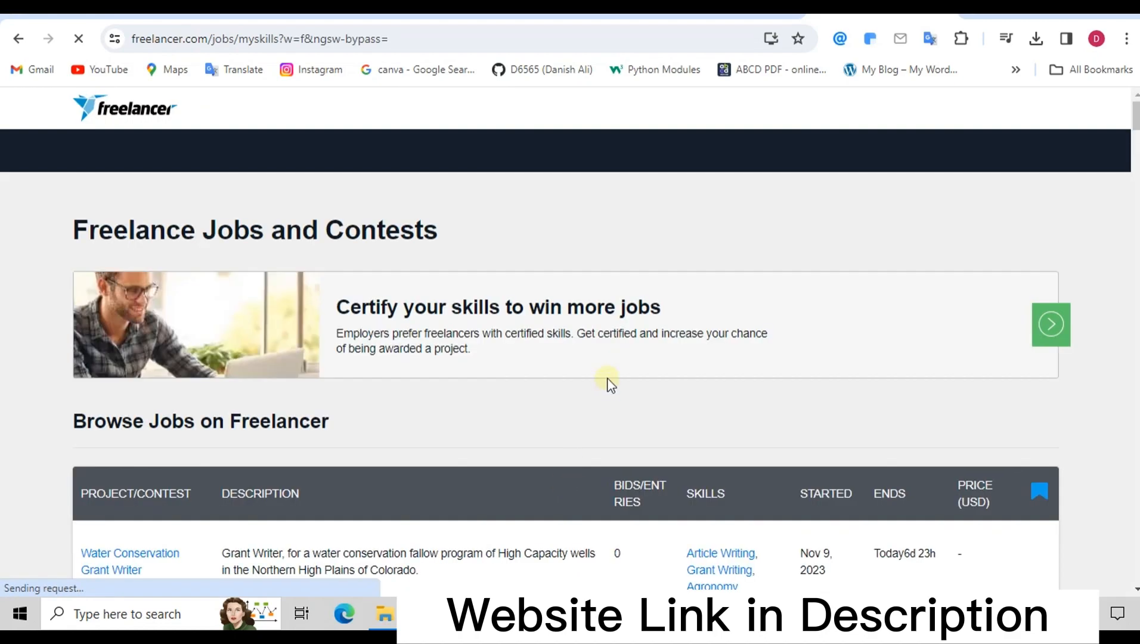
- Scroll through the Projects with My Skills job listings
{"action": "scroll", "coordinate": [669, 302], "scroll_direction": "down", "scroll_amount": 4}
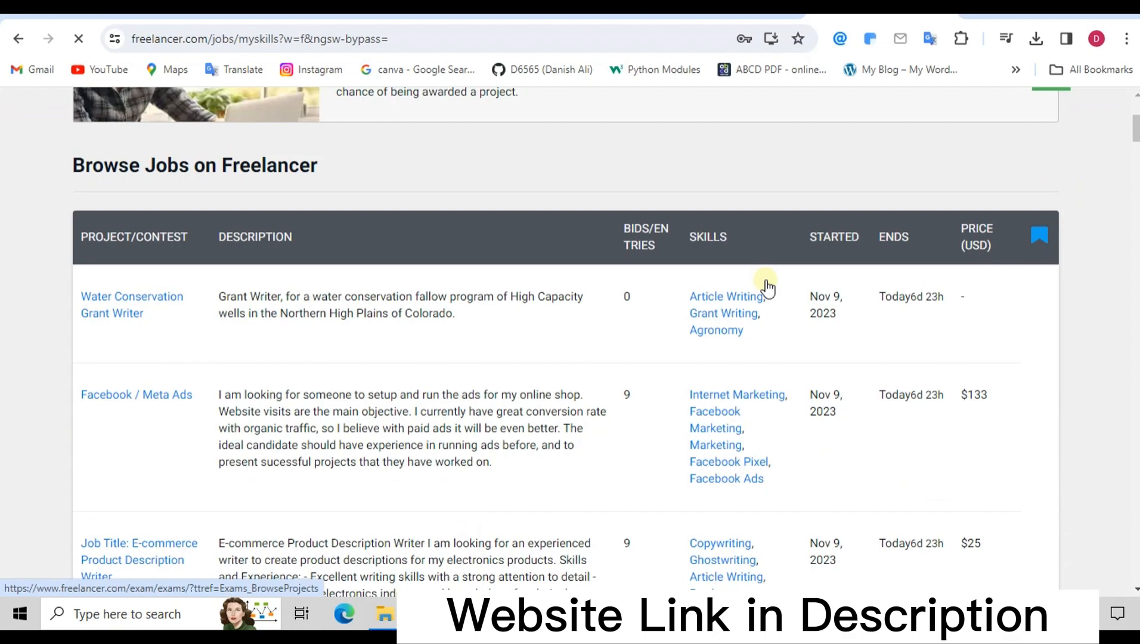
{"action": "scroll", "coordinate": [770, 292], "scroll_direction": "down", "scroll_amount": 5}
{"action": "scroll", "coordinate": [763, 285], "scroll_direction": "down", "scroll_amount": 10}
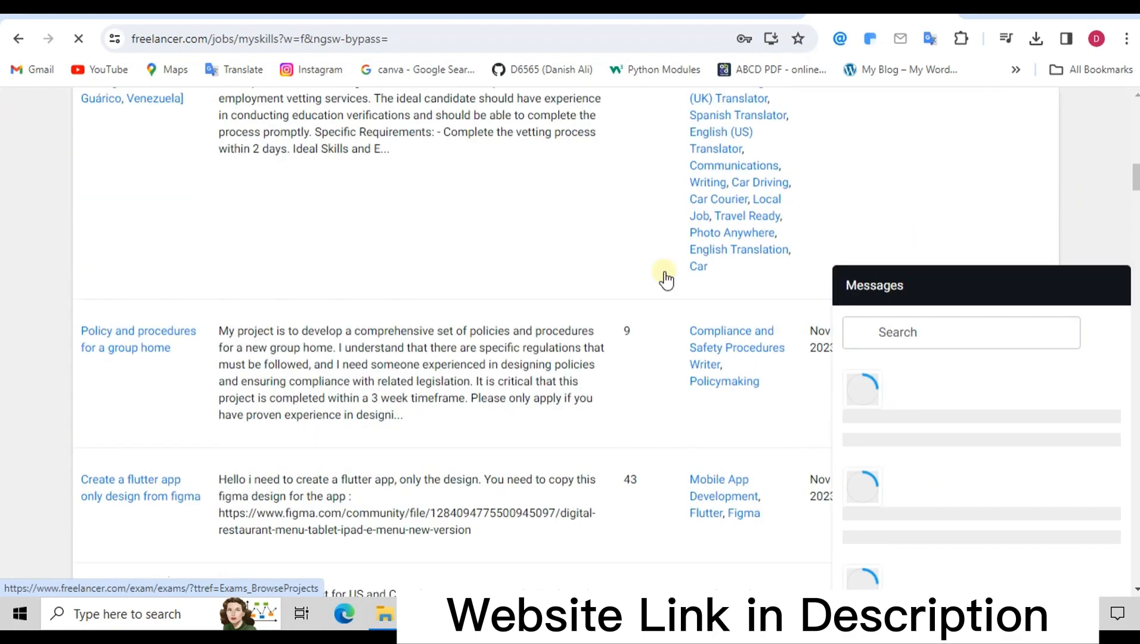
{"action": "scroll", "coordinate": [666, 279], "scroll_direction": "down", "scroll_amount": 3}
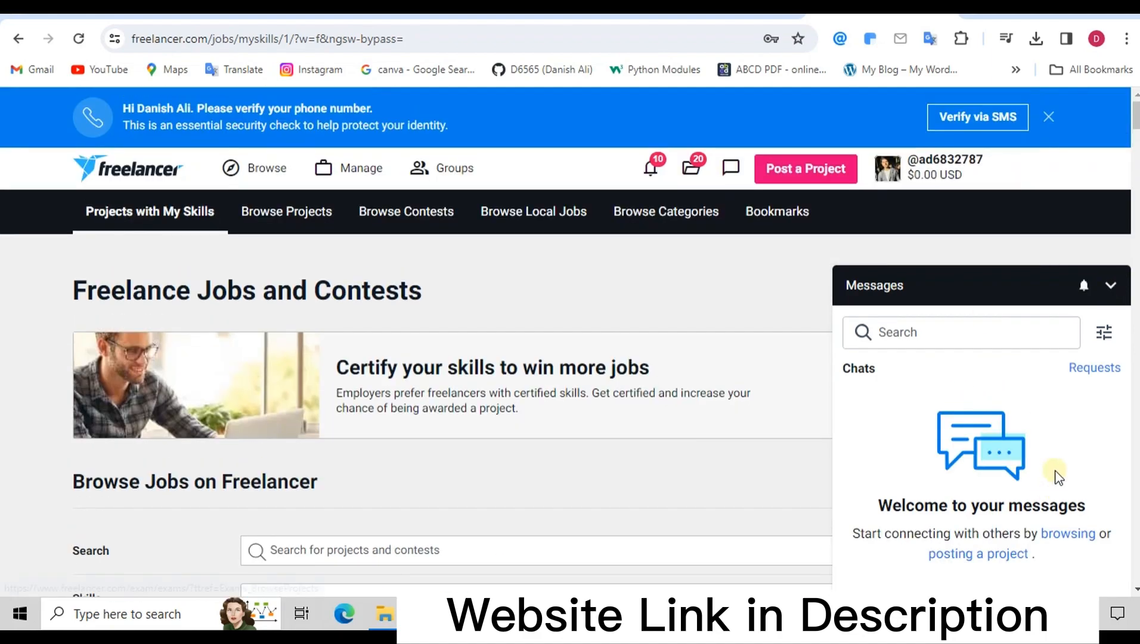
- Choose 'View profile' from the account menu to load the 'Expert in Data Entry and Data Cleaning' profile
{"action": "left_click", "coordinate": [917, 174]}
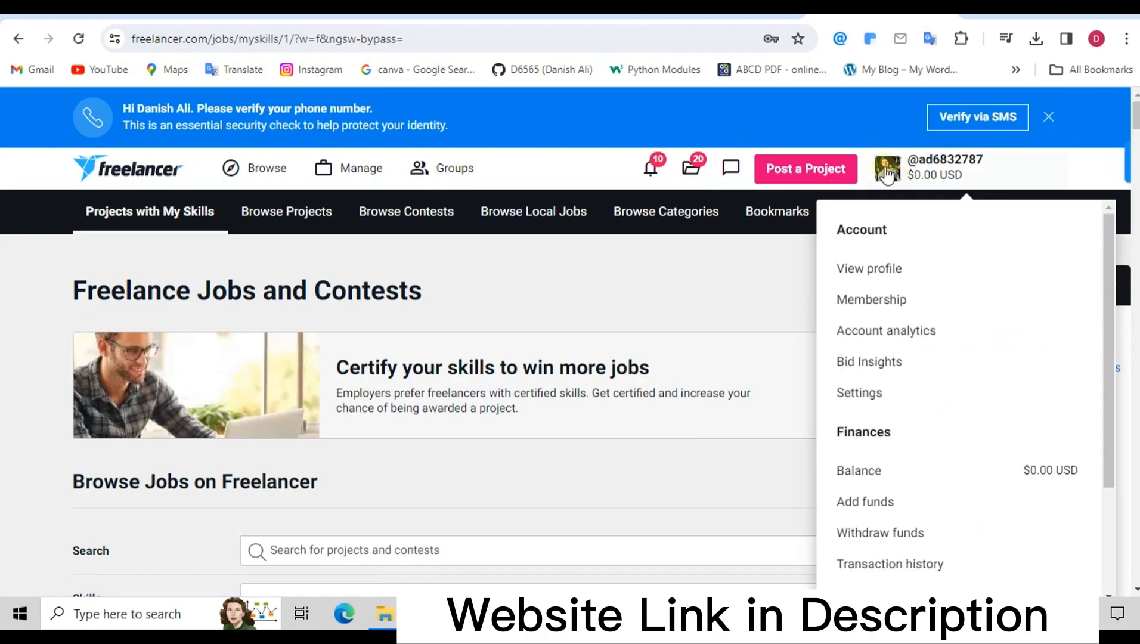
{"action": "left_click", "coordinate": [873, 269]}
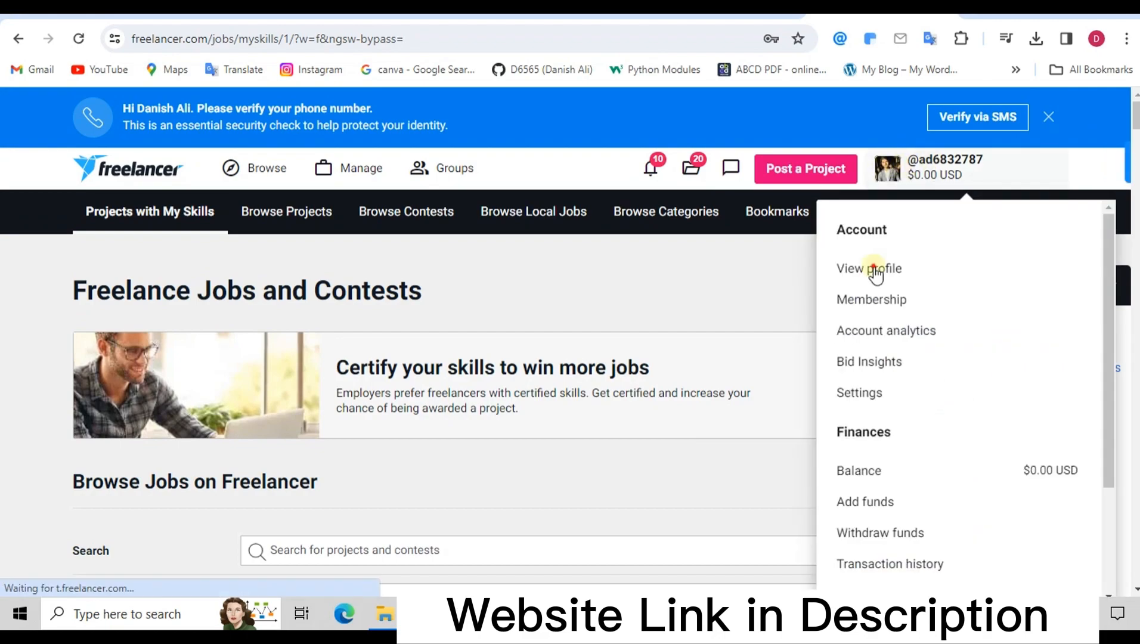
{"action": "left_click", "coordinate": [874, 271]}
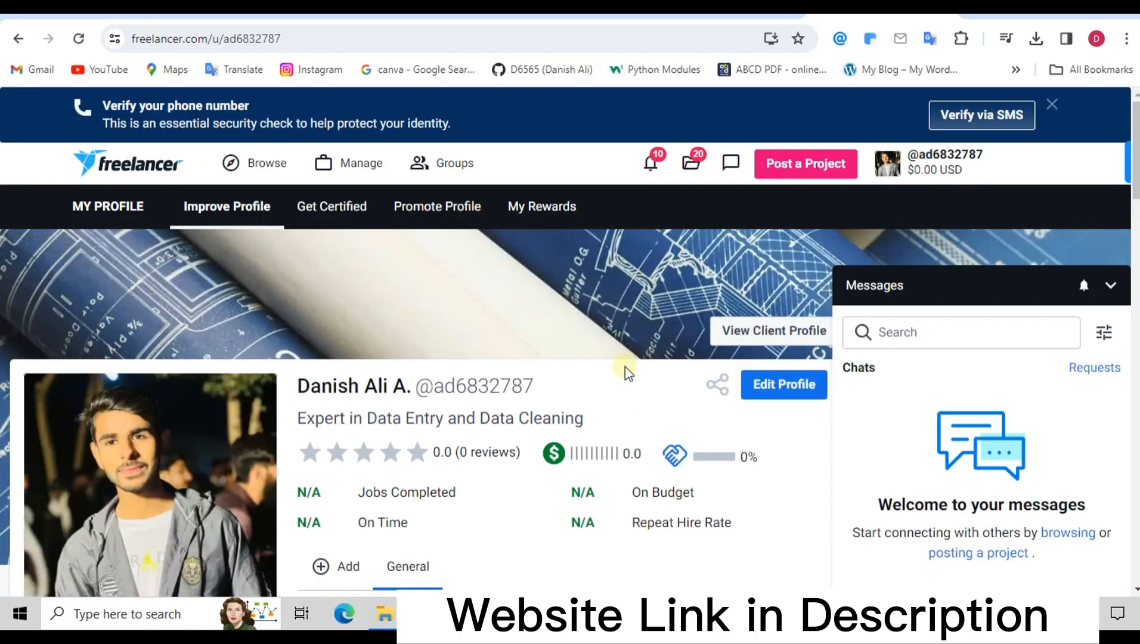
- Scroll through all the sections of your new profile page
{"action": "scroll", "coordinate": [625, 369], "scroll_direction": "down", "scroll_amount": 1}
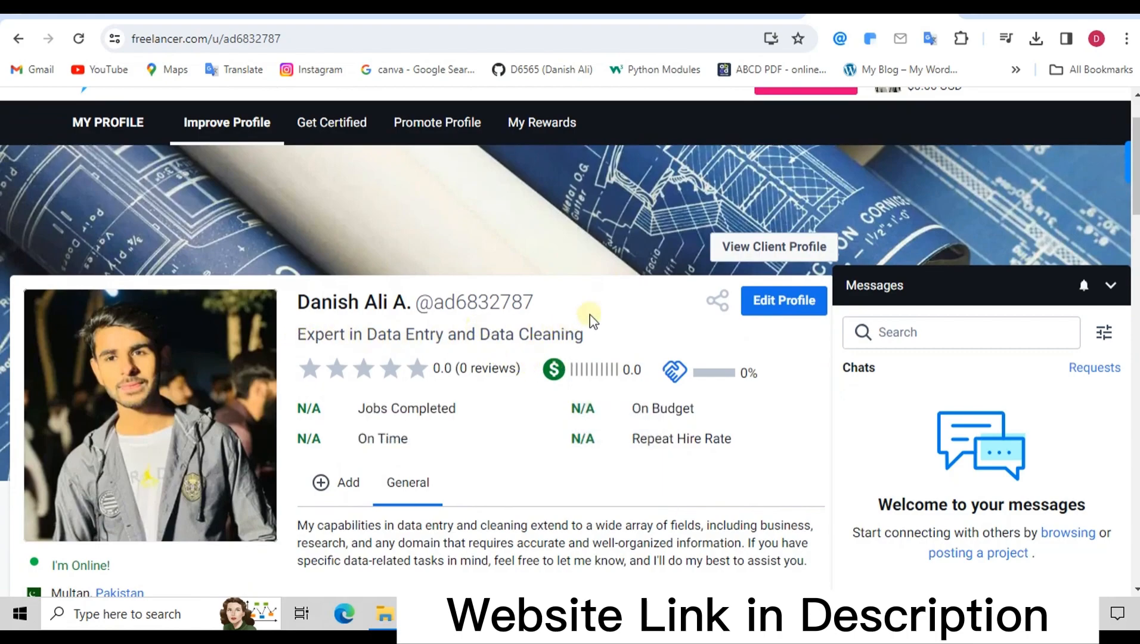
{"action": "scroll", "coordinate": [611, 311], "scroll_direction": "down", "scroll_amount": 3}
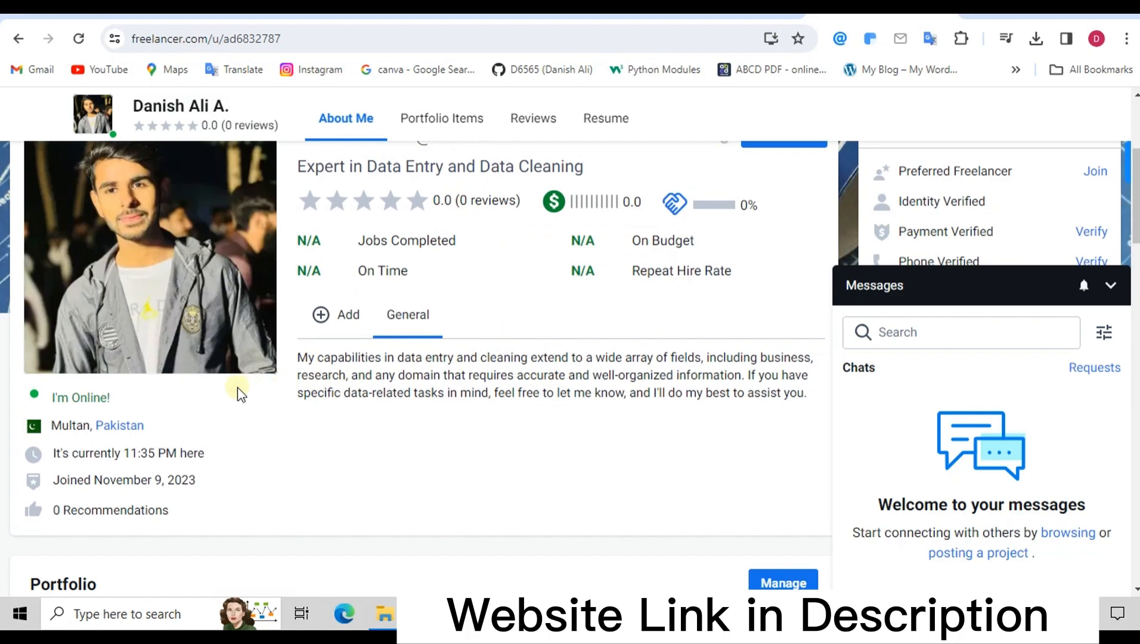
{"action": "mouse_move", "coordinate": [418, 283]}
{"action": "scroll", "coordinate": [560, 292], "scroll_direction": "down", "scroll_amount": 3}
{"action": "scroll", "coordinate": [418, 206], "scroll_direction": "up", "scroll_amount": 2}
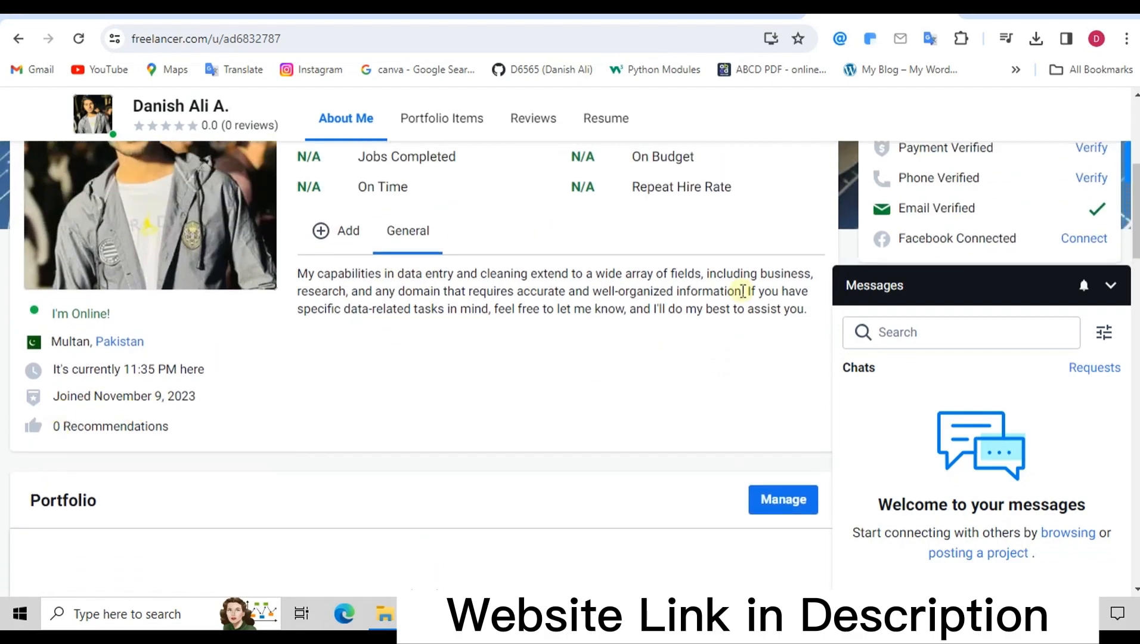
{"action": "scroll", "coordinate": [649, 346], "scroll_direction": "down", "scroll_amount": 7}
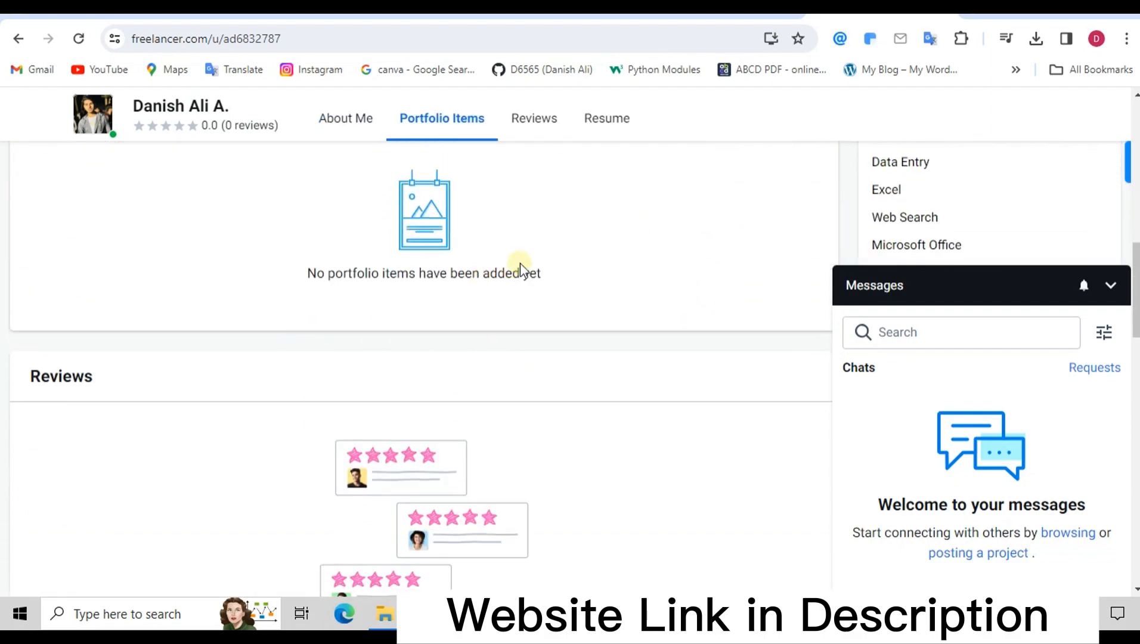
{"action": "scroll", "coordinate": [522, 264], "scroll_direction": "down", "scroll_amount": 1}
{"action": "scroll", "coordinate": [364, 265], "scroll_direction": "down", "scroll_amount": 7}
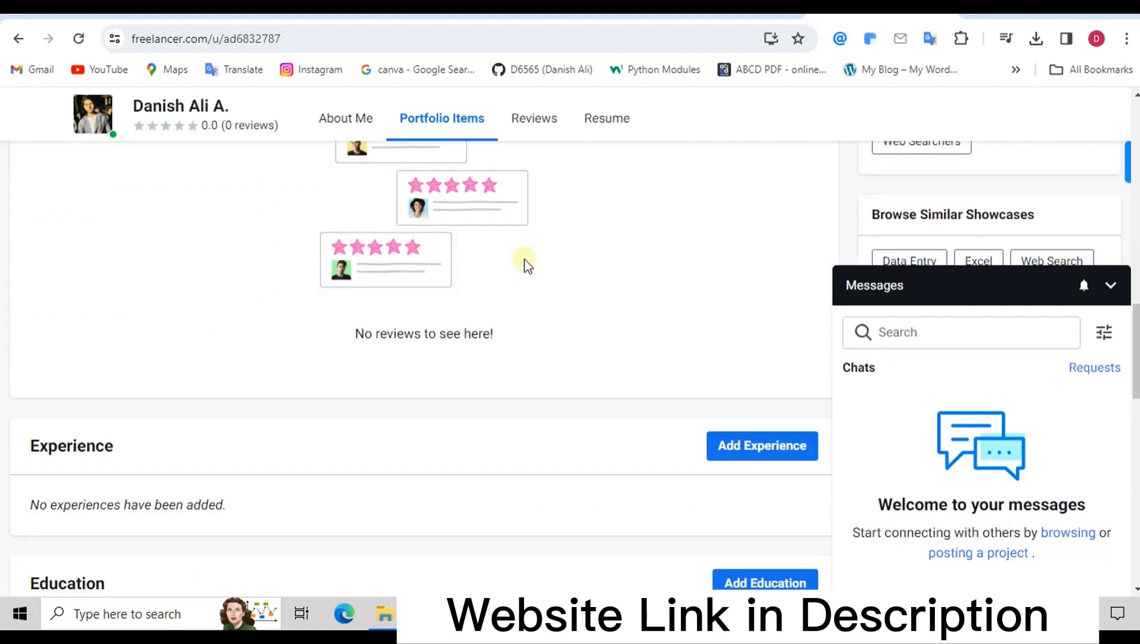
{"action": "scroll", "coordinate": [262, 371], "scroll_direction": "up", "scroll_amount": 3}
{"action": "scroll", "coordinate": [776, 287], "scroll_direction": "down", "scroll_amount": 1}
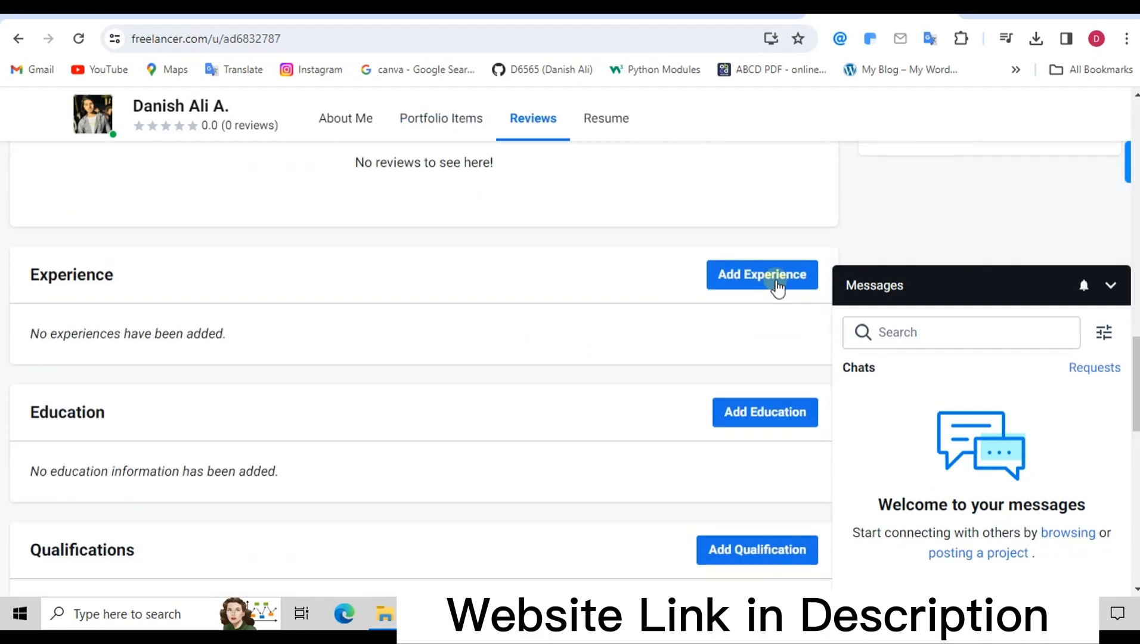
{"action": "scroll", "coordinate": [729, 356], "scroll_direction": "down", "scroll_amount": 1}
{"action": "scroll", "coordinate": [667, 339], "scroll_direction": "down", "scroll_amount": 2}
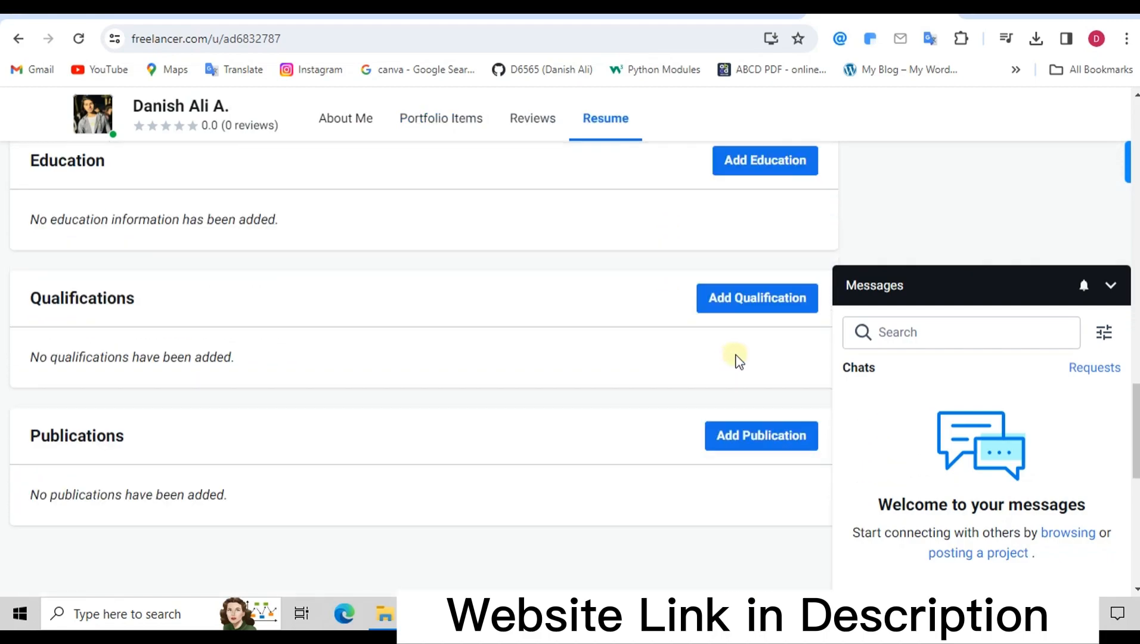
{"action": "scroll", "coordinate": [739, 304], "scroll_direction": "down", "scroll_amount": 1}
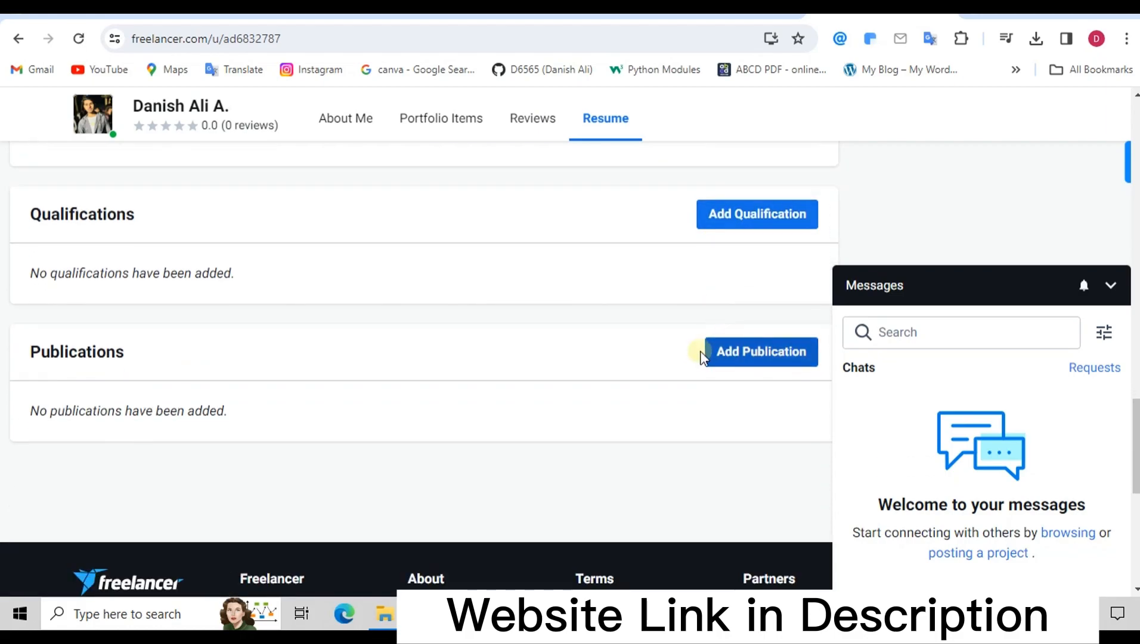
{"action": "scroll", "coordinate": [688, 390], "scroll_direction": "up", "scroll_amount": 15}
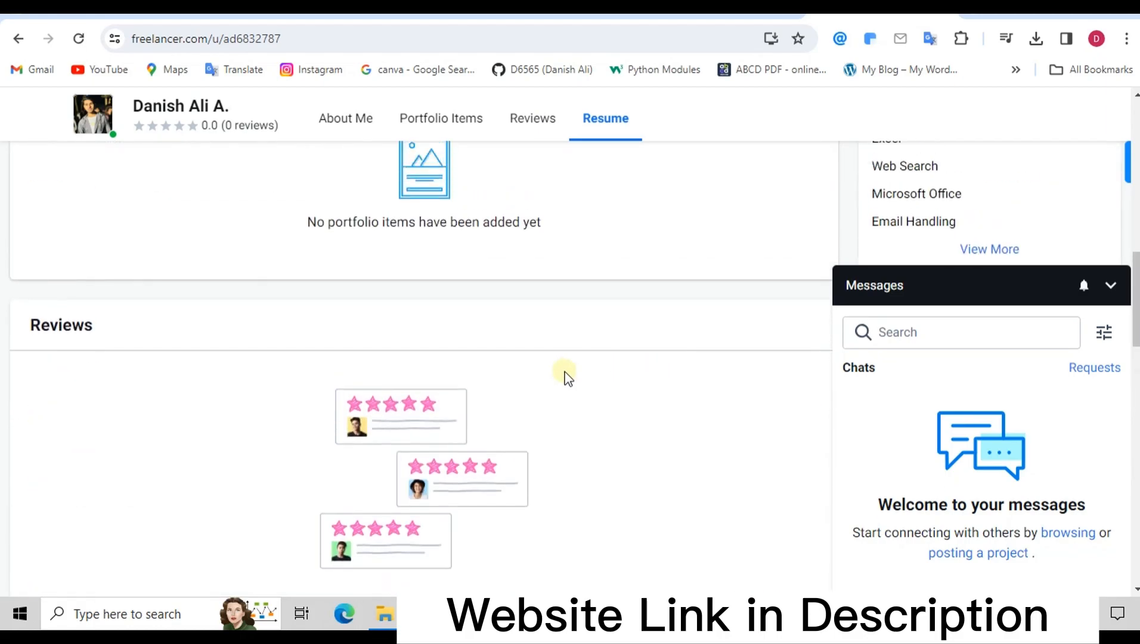
{"action": "scroll", "coordinate": [598, 375], "scroll_direction": "down", "scroll_amount": 3}
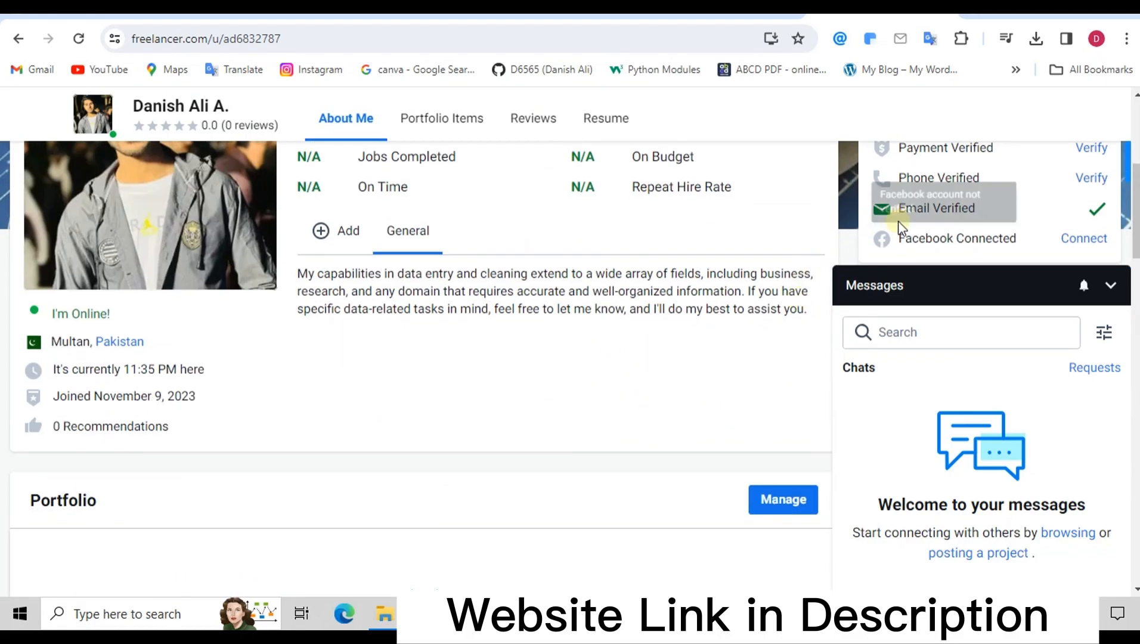
{"action": "scroll", "coordinate": [948, 180], "scroll_direction": "up", "scroll_amount": 1}
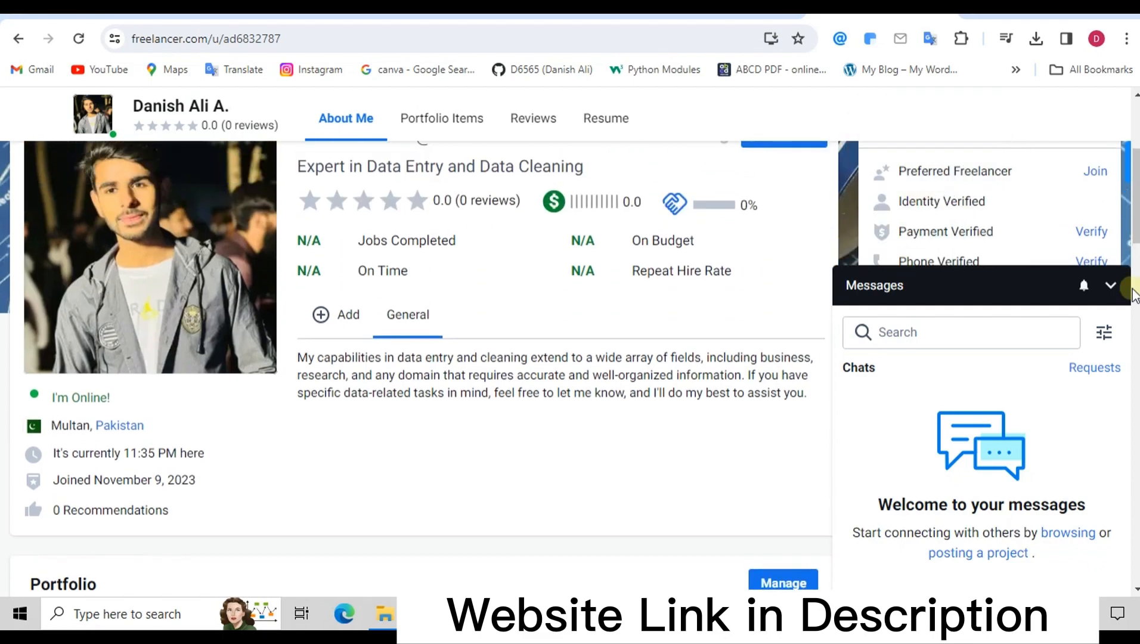
- Collapse the Messages panel and return to the top to see email verified, payment, phone and Facebook not
{"action": "left_click", "coordinate": [1110, 285]}
{"action": "scroll", "coordinate": [996, 258], "scroll_direction": "up", "scroll_amount": 1}
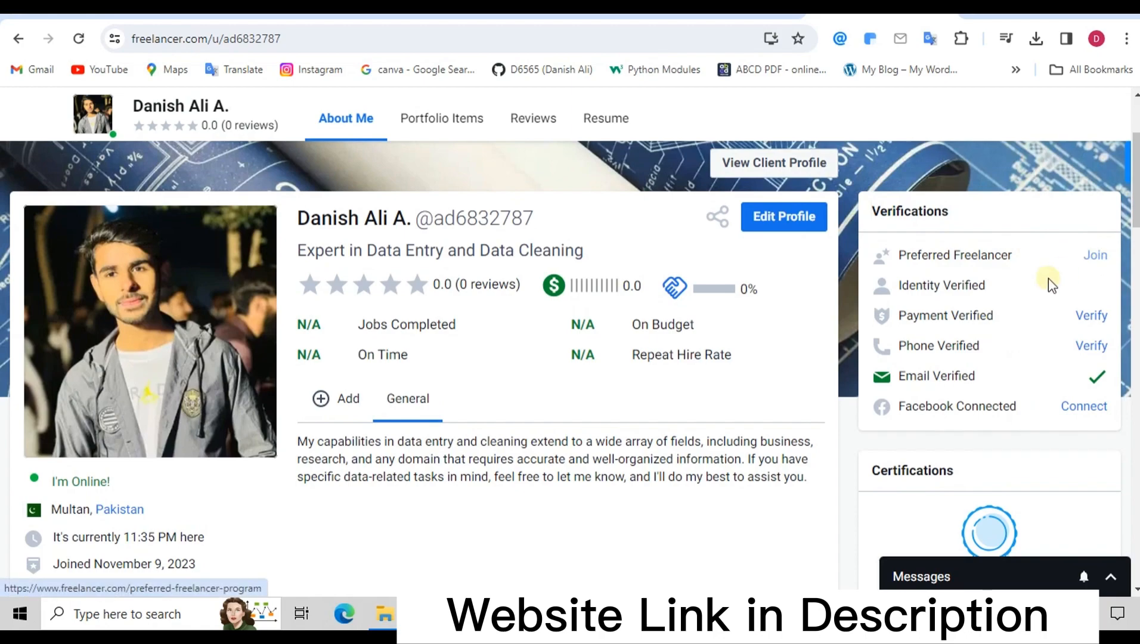
{"action": "mouse_move", "coordinate": [974, 316]}
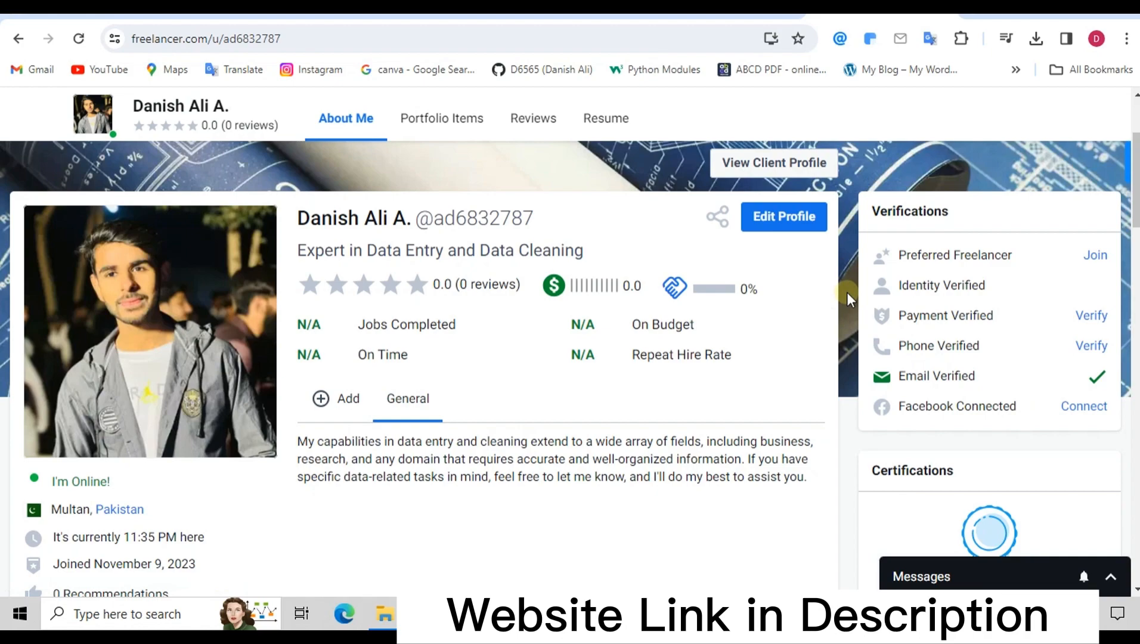
{"action": "scroll", "coordinate": [848, 289], "scroll_direction": "down", "scroll_amount": 2}
{"action": "scroll", "coordinate": [847, 289], "scroll_direction": "up", "scroll_amount": 2}
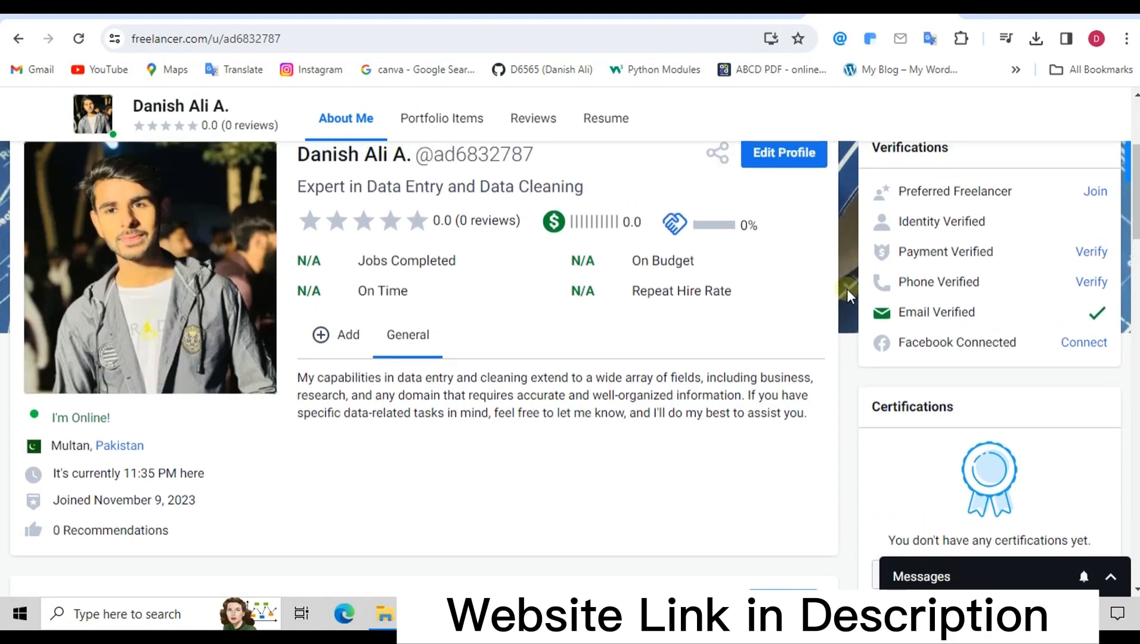
{"action": "scroll", "coordinate": [848, 288], "scroll_direction": "up", "scroll_amount": 3}
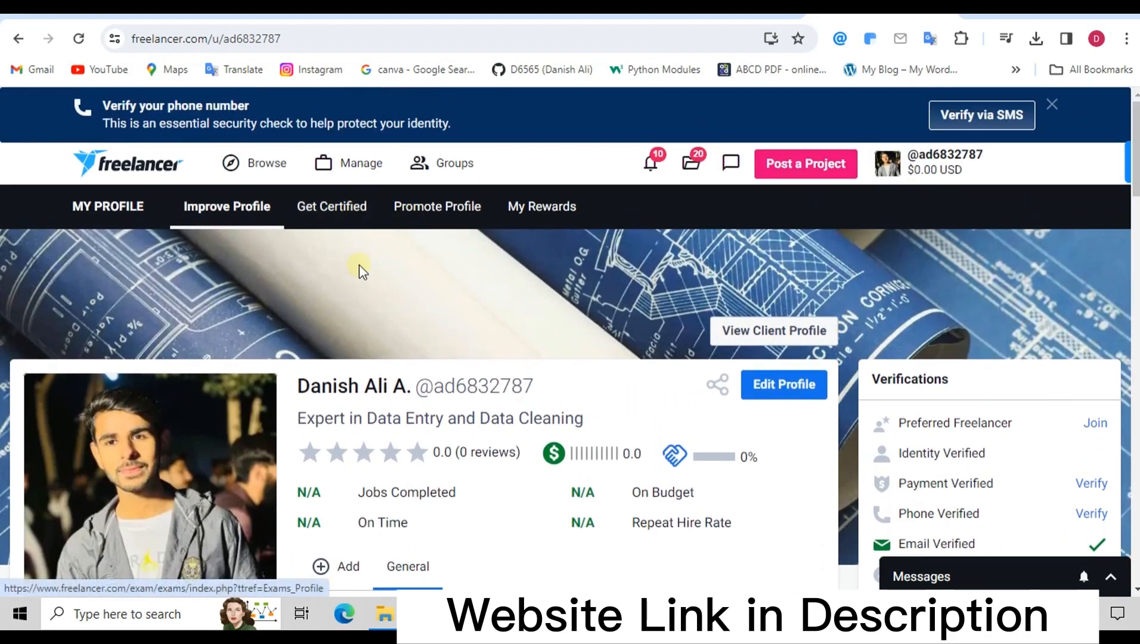
- Check notifications, then pick the 'Combine pdf documents…' project from Recent Projects ($30–250 USD, 29 bids)
{"action": "left_click", "coordinate": [651, 168]}
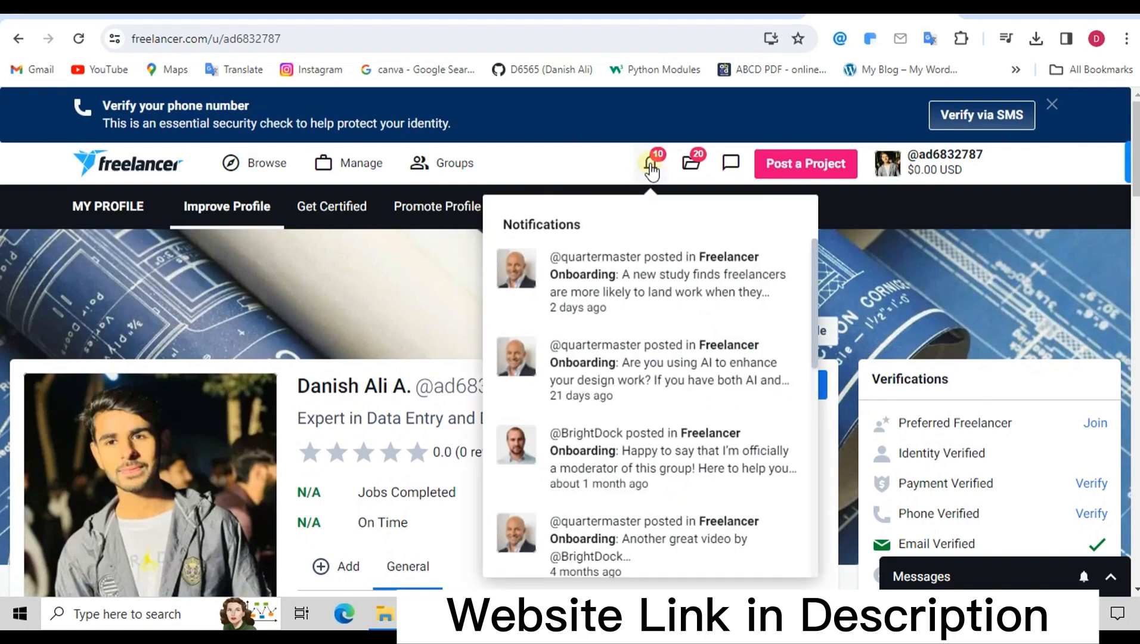
{"action": "left_click", "coordinate": [689, 170]}
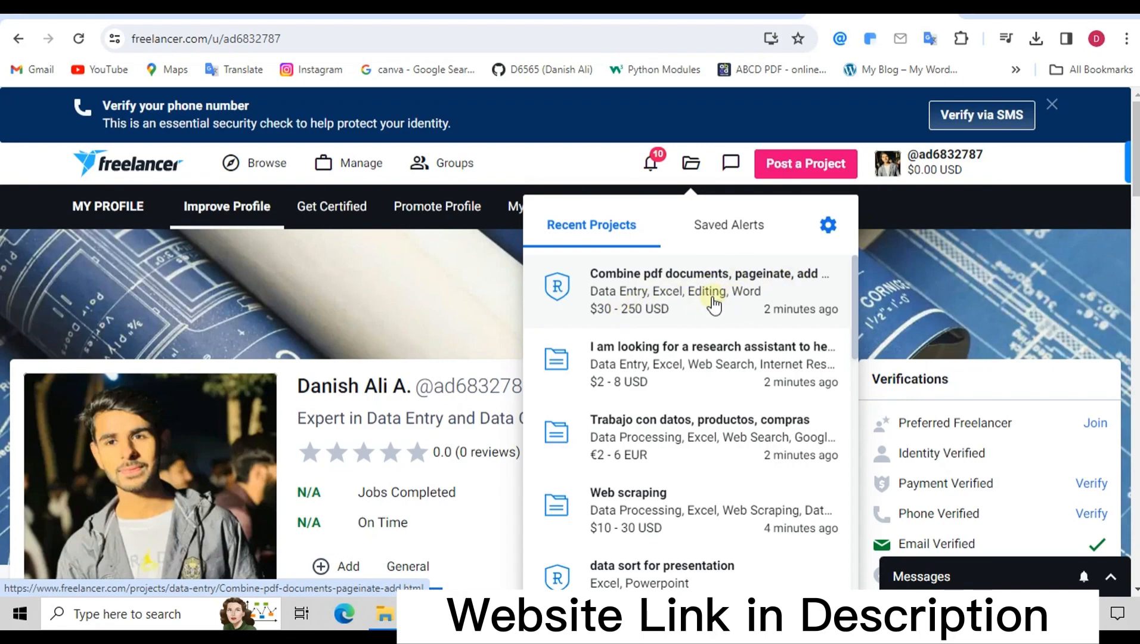
{"action": "left_click", "coordinate": [700, 274]}
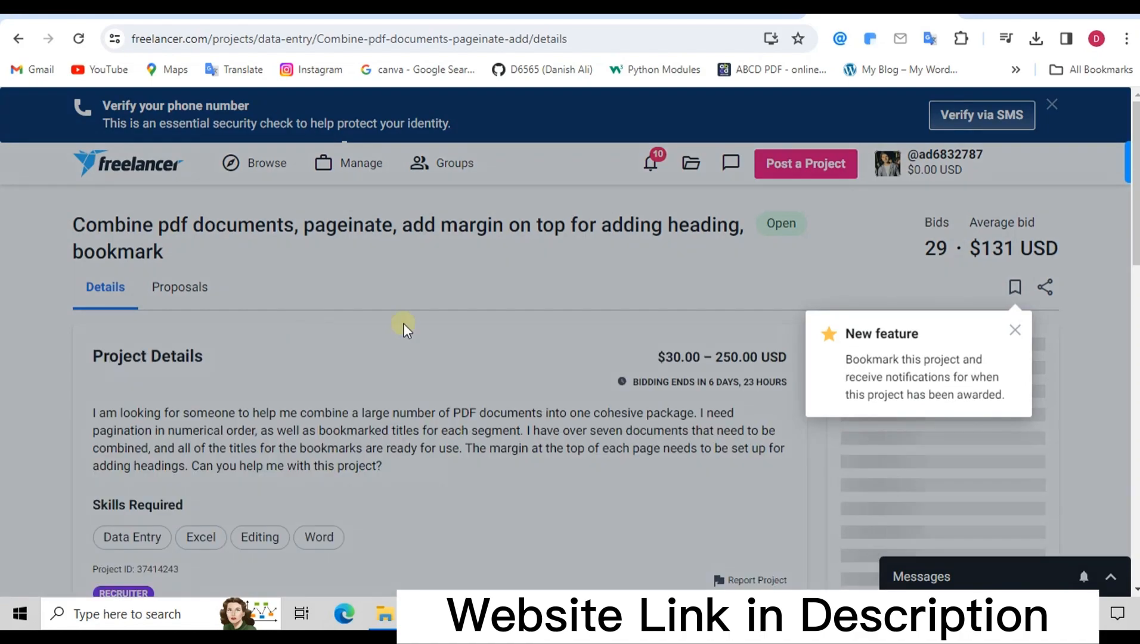
- Dismiss the bookmark feature tip and read the PDF project's details and Complete your profile section
{"action": "left_click", "coordinate": [1014, 332]}
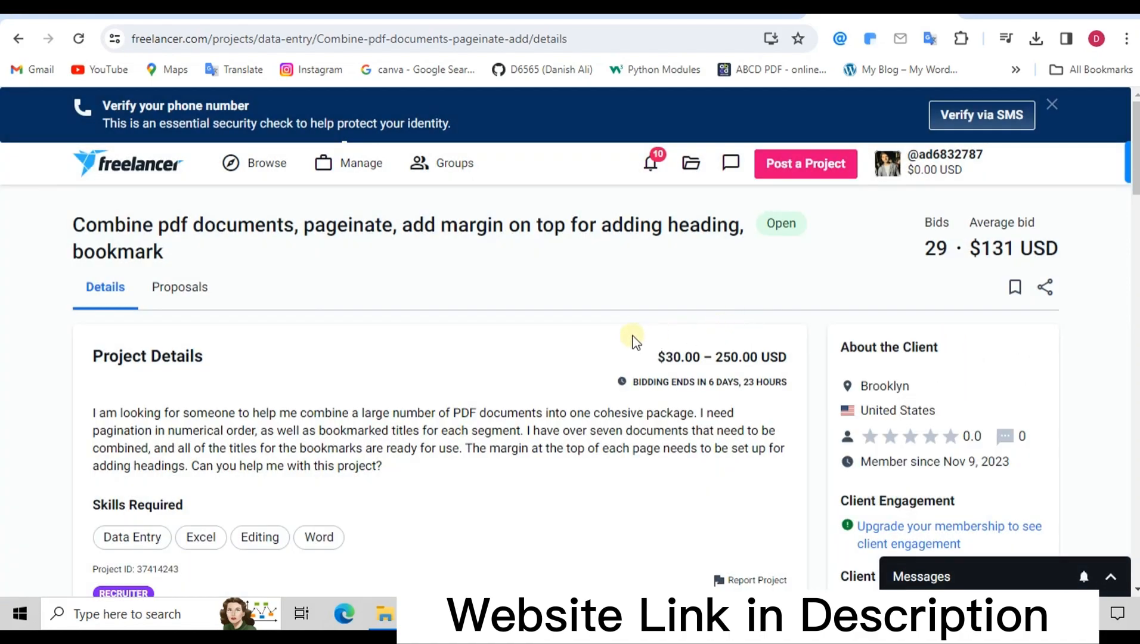
{"action": "scroll", "coordinate": [960, 358], "scroll_direction": "down", "scroll_amount": 1}
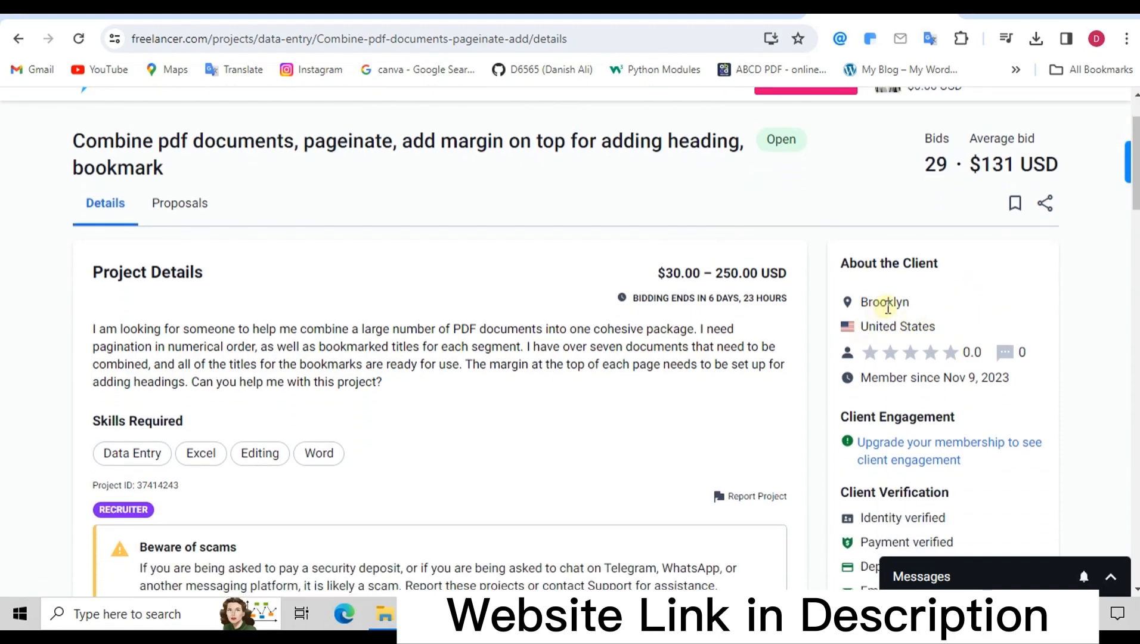
{"action": "scroll", "coordinate": [921, 311], "scroll_direction": "down", "scroll_amount": 1}
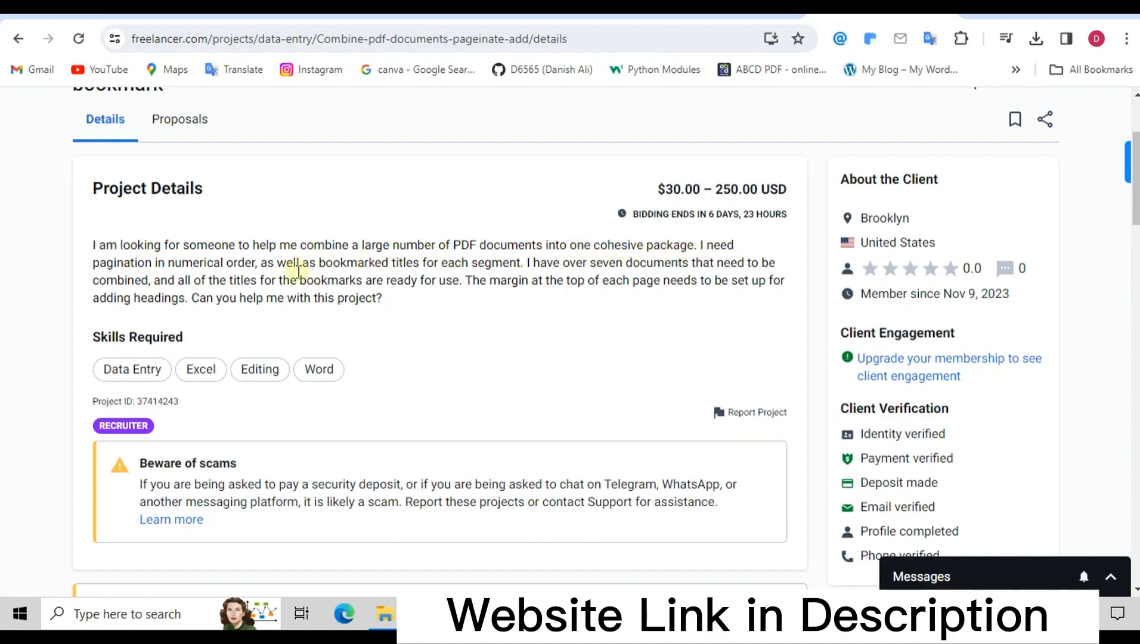
{"action": "scroll", "coordinate": [333, 285], "scroll_direction": "down", "scroll_amount": 2}
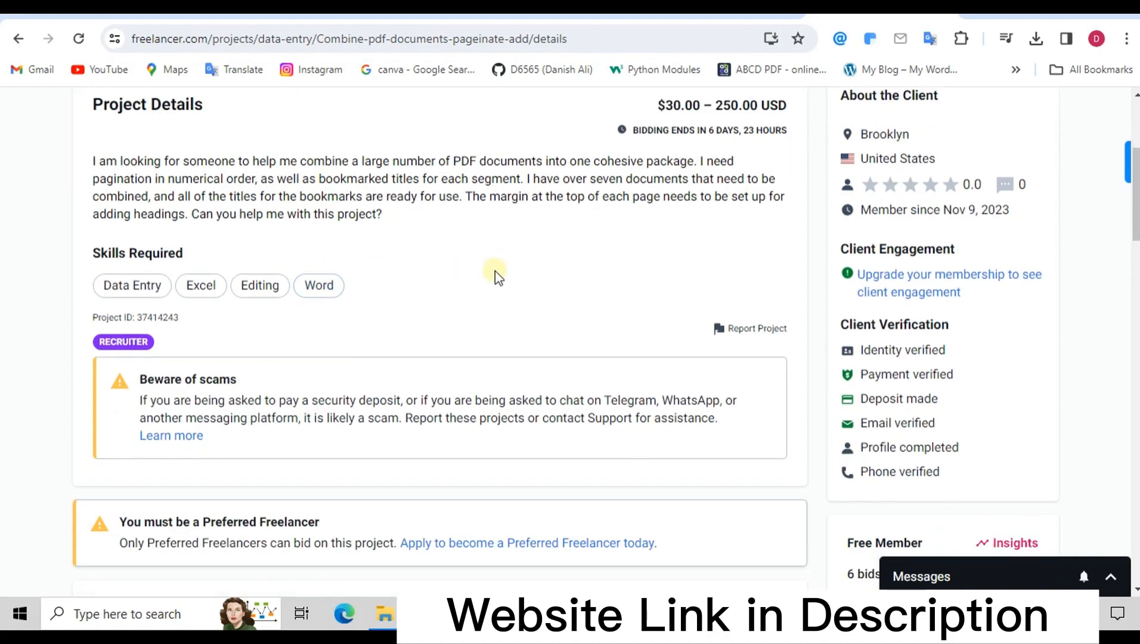
{"action": "scroll", "coordinate": [496, 275], "scroll_direction": "down", "scroll_amount": 1}
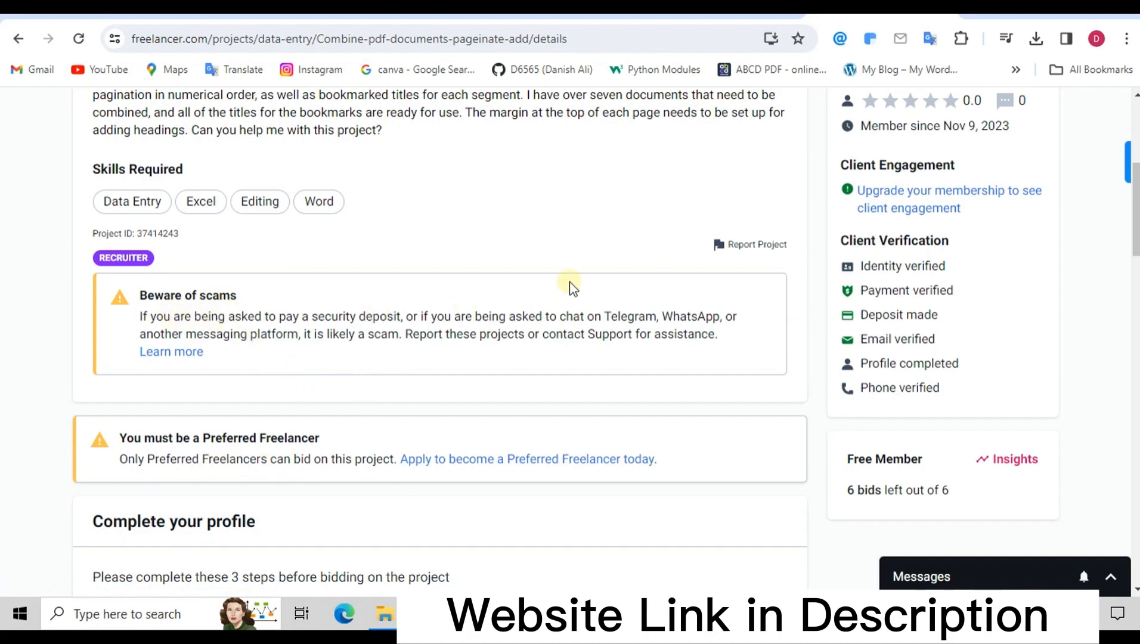
{"action": "scroll", "coordinate": [618, 270], "scroll_direction": "down", "scroll_amount": 5}
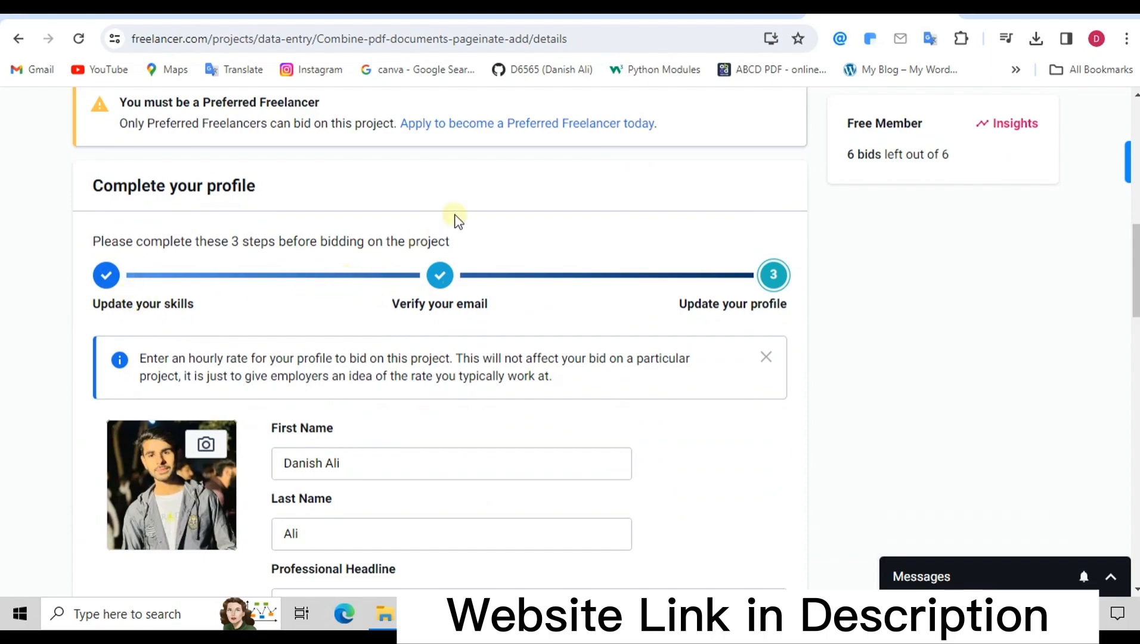
{"action": "scroll", "coordinate": [455, 219], "scroll_direction": "down", "scroll_amount": 1}
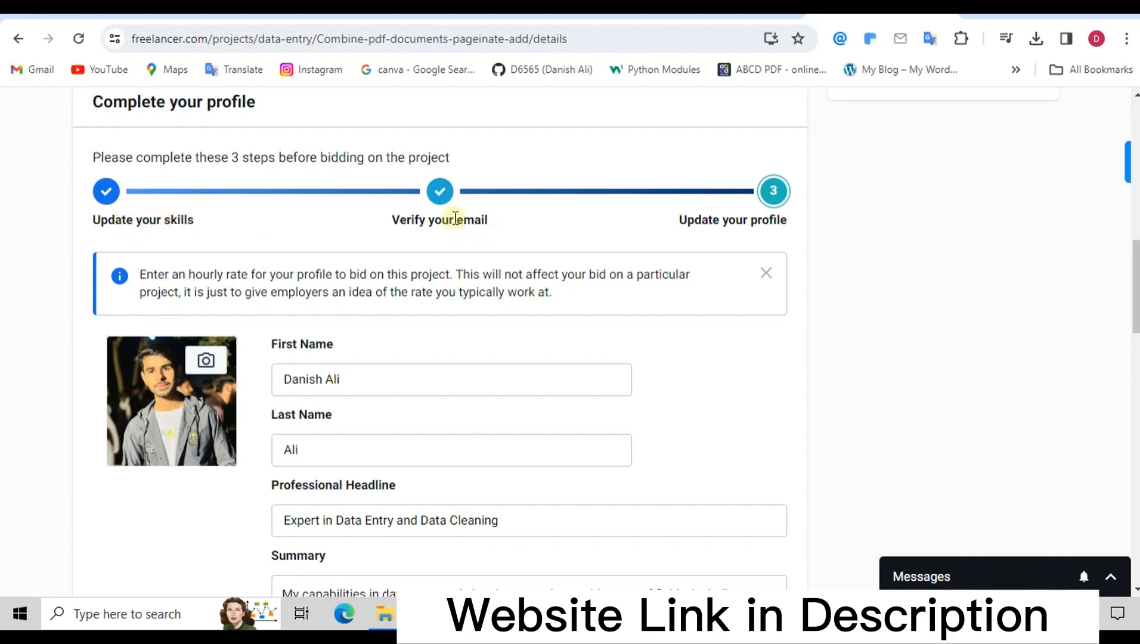
{"action": "scroll", "coordinate": [651, 275], "scroll_direction": "down", "scroll_amount": 10}
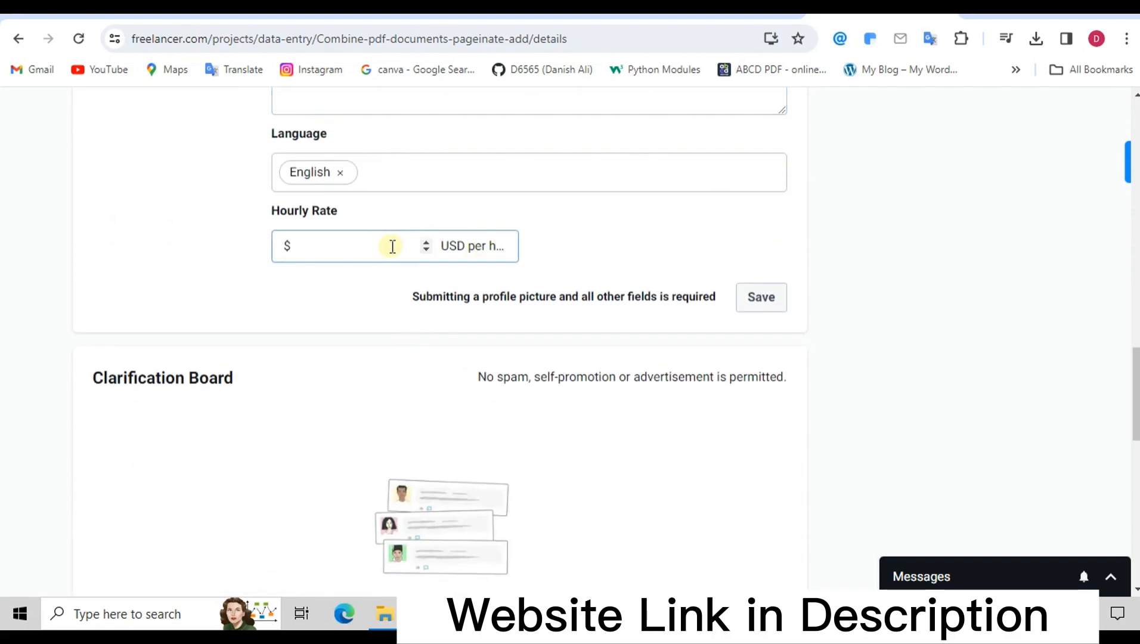
{"action": "scroll", "coordinate": [573, 257], "scroll_direction": "down", "scroll_amount": 4}
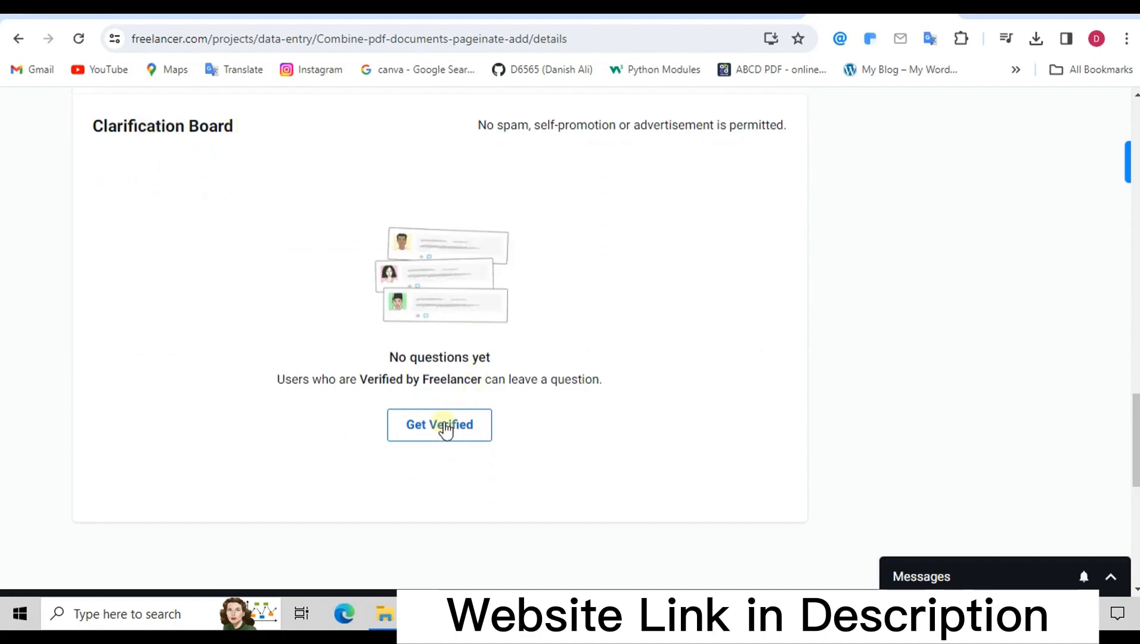
{"action": "scroll", "coordinate": [578, 333], "scroll_direction": "down", "scroll_amount": 8}
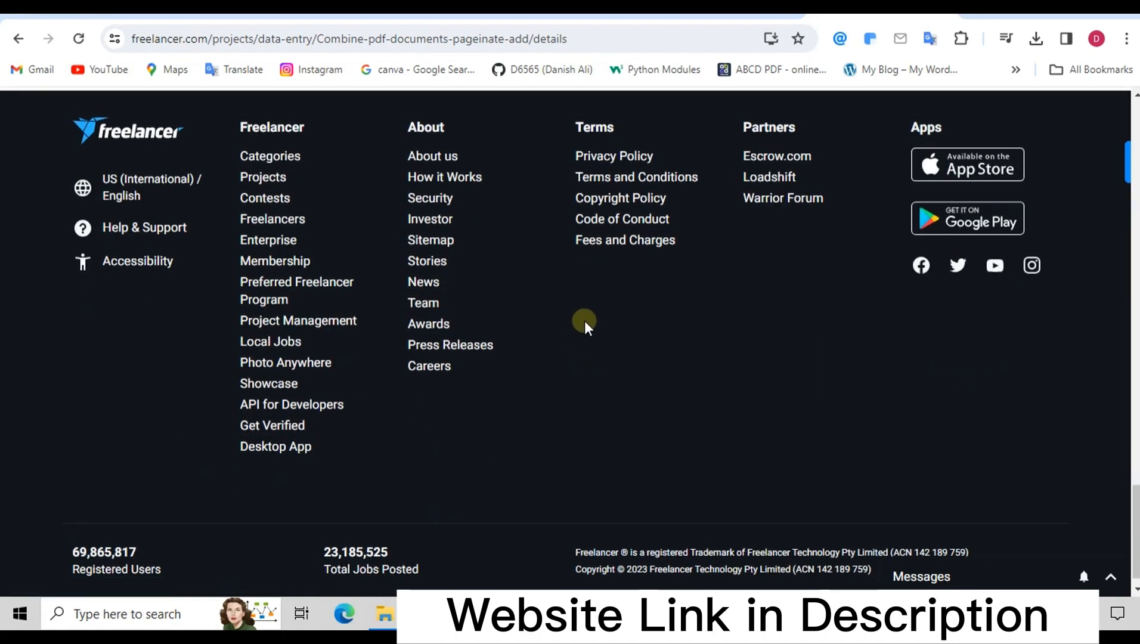
{"action": "scroll", "coordinate": [596, 331], "scroll_direction": "up", "scroll_amount": 20}
{"action": "scroll", "coordinate": [580, 333], "scroll_direction": "up", "scroll_amount": 10}
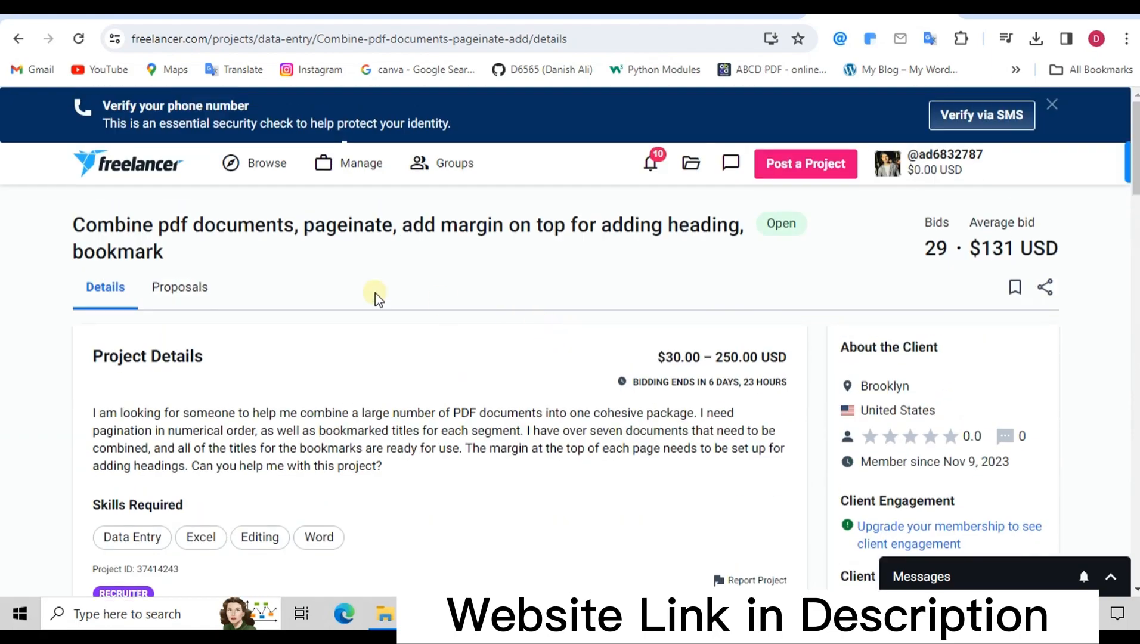
- Open the PDF project's Proposals tab listing competing sealed bids
{"action": "left_click", "coordinate": [204, 292]}
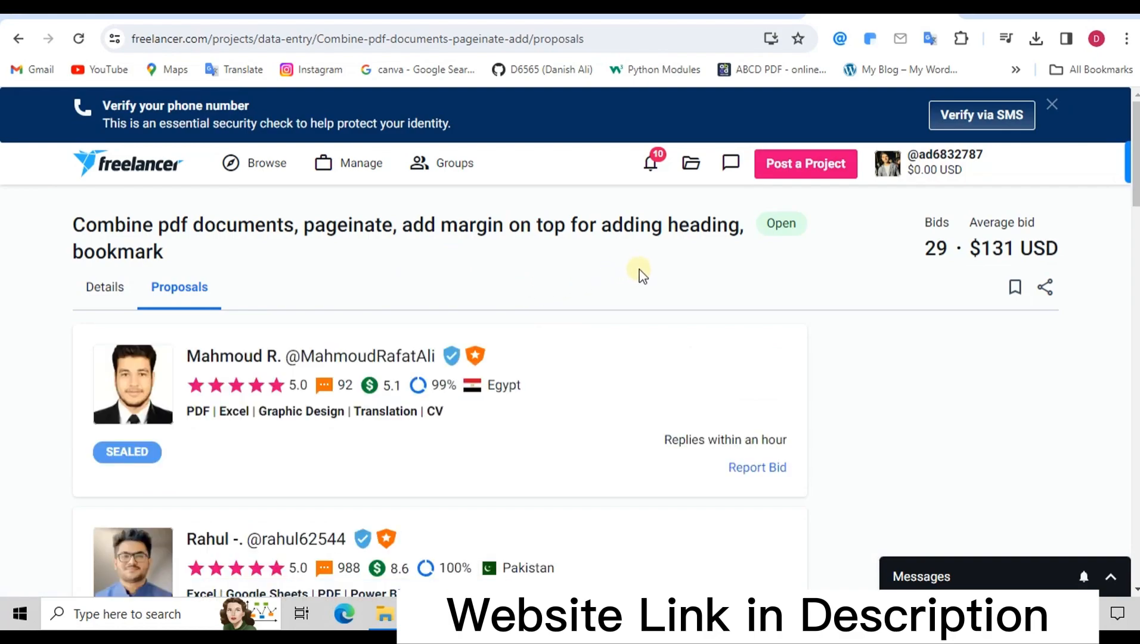
{"action": "scroll", "coordinate": [642, 275], "scroll_direction": "down", "scroll_amount": 2}
{"action": "scroll", "coordinate": [868, 275], "scroll_direction": "up", "scroll_amount": 2}
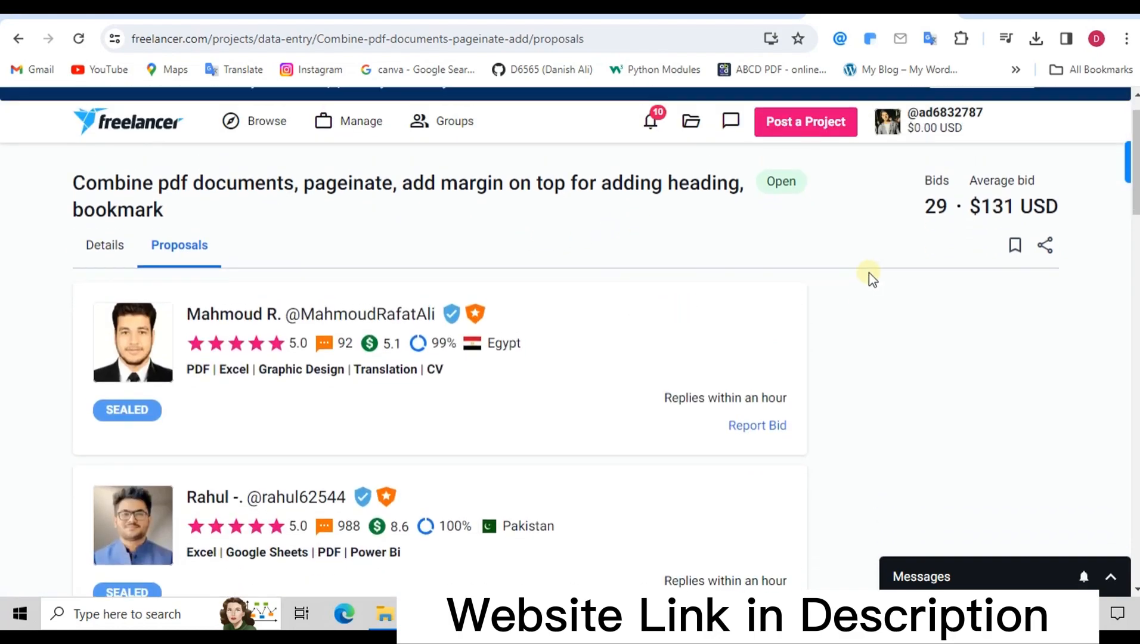
- Highlight and clear the $131 USD average bid, then bring up the Browse dropdown
{"action": "left_click_drag", "start_coordinate": [976, 249], "coordinate": [1076, 257]}
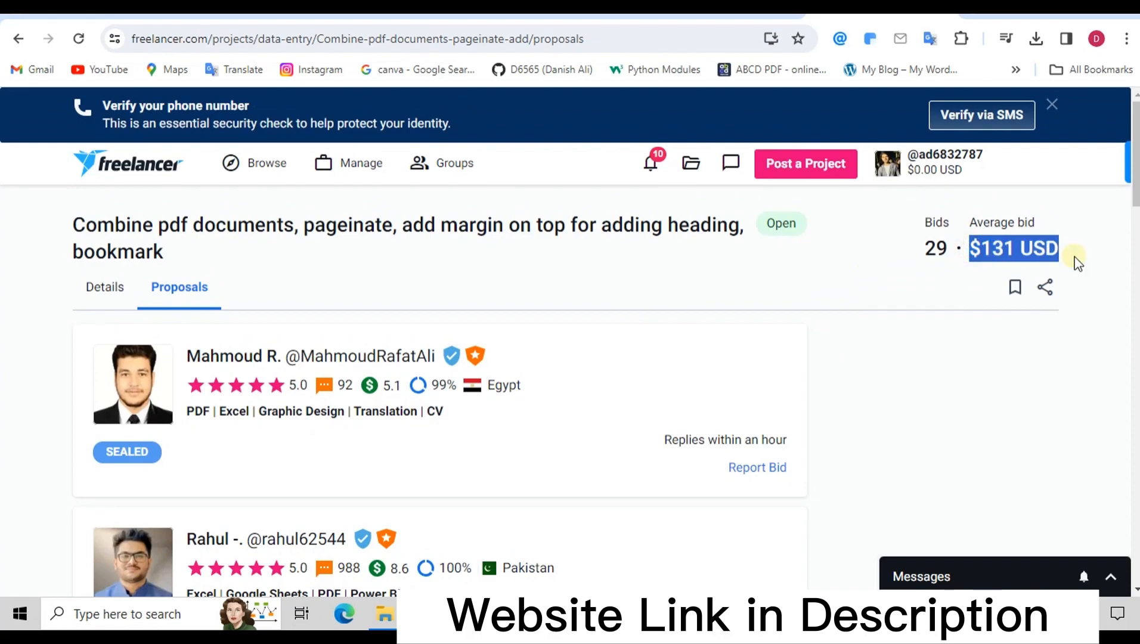
{"action": "left_click", "coordinate": [875, 249]}
{"action": "scroll", "coordinate": [659, 257], "scroll_direction": "down", "scroll_amount": 2}
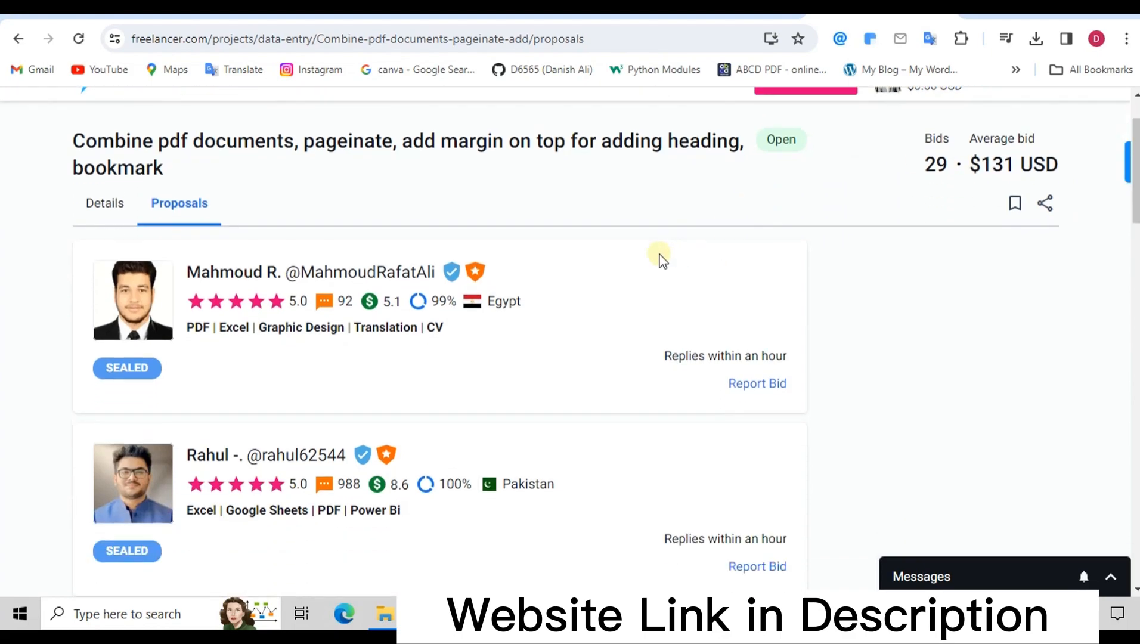
{"action": "scroll", "coordinate": [300, 199], "scroll_direction": "up", "scroll_amount": 2}
{"action": "left_click", "coordinate": [269, 182]}
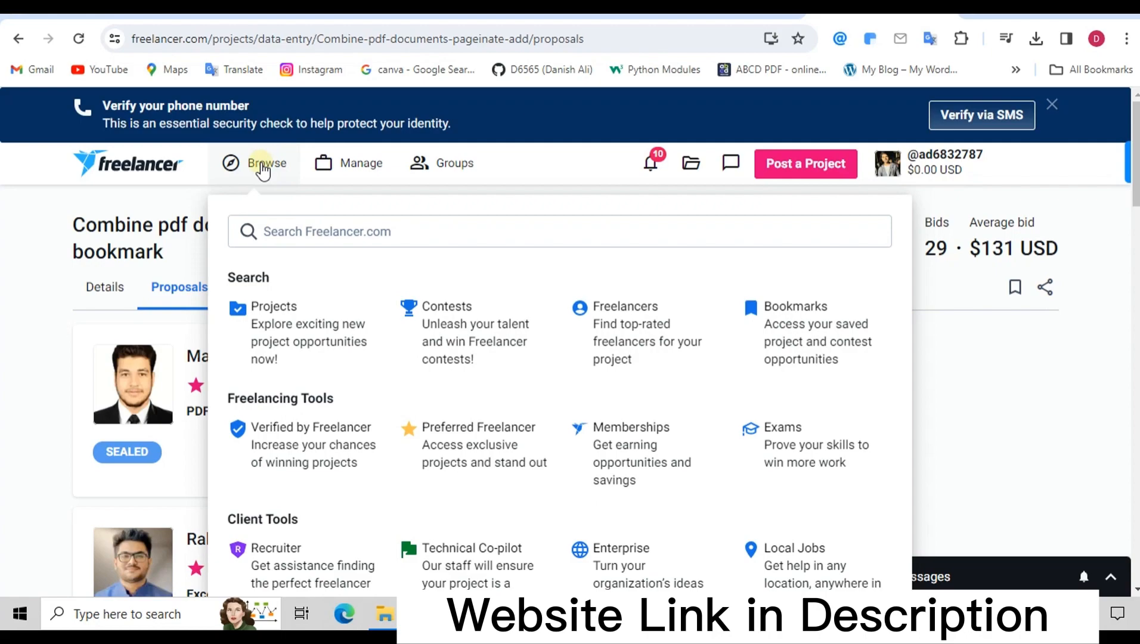
- Go to Browse Projects, showing 654 results matching the profile's 14 skills, sorted by Latest
{"action": "left_click", "coordinate": [292, 325]}
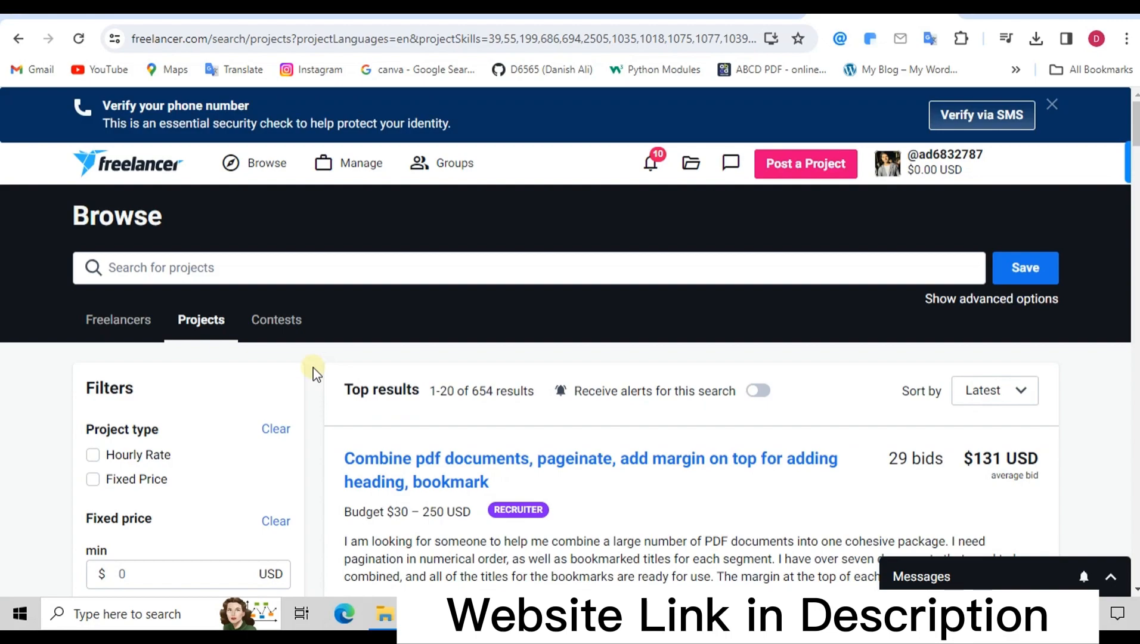
{"action": "scroll", "coordinate": [316, 373], "scroll_direction": "down", "scroll_amount": 3}
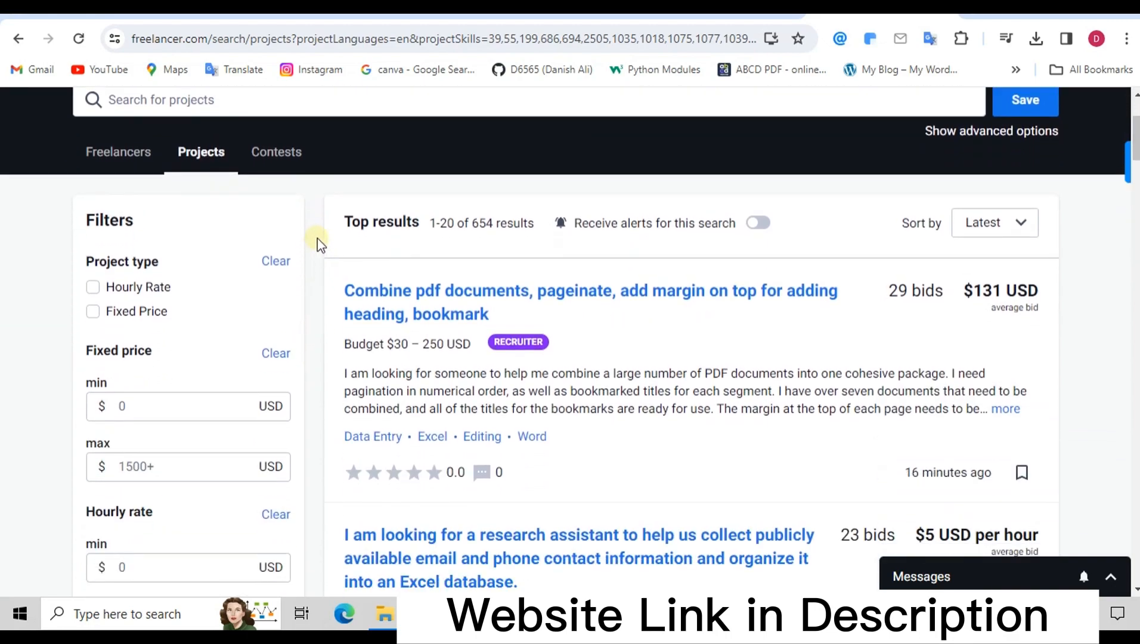
{"action": "scroll", "coordinate": [313, 239], "scroll_direction": "down", "scroll_amount": 2}
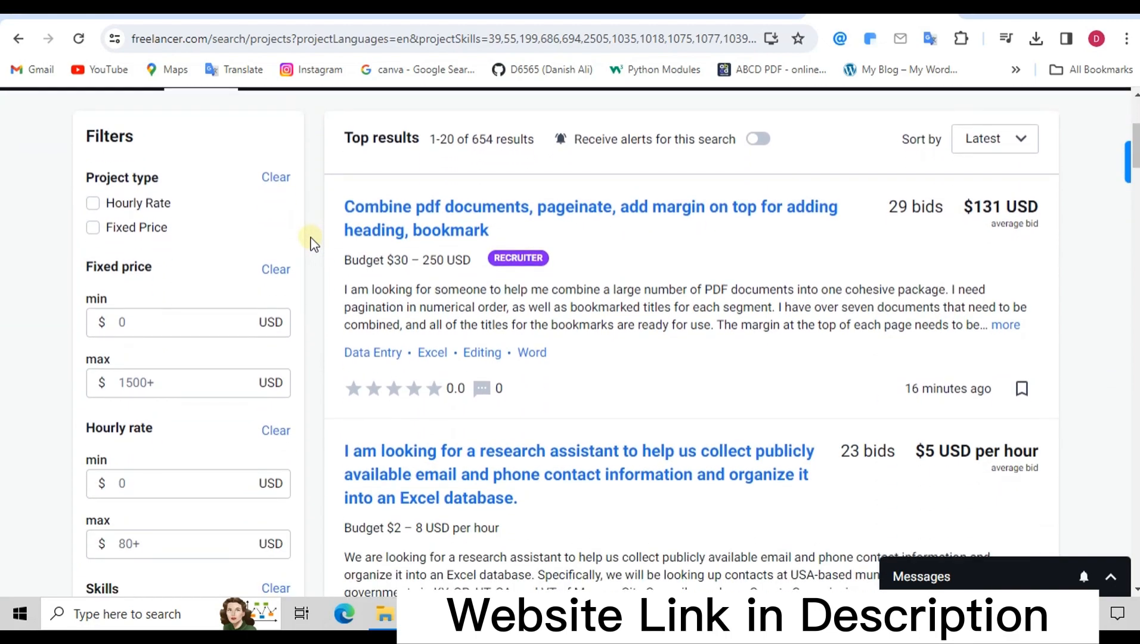
{"action": "scroll", "coordinate": [310, 241], "scroll_direction": "down", "scroll_amount": 4}
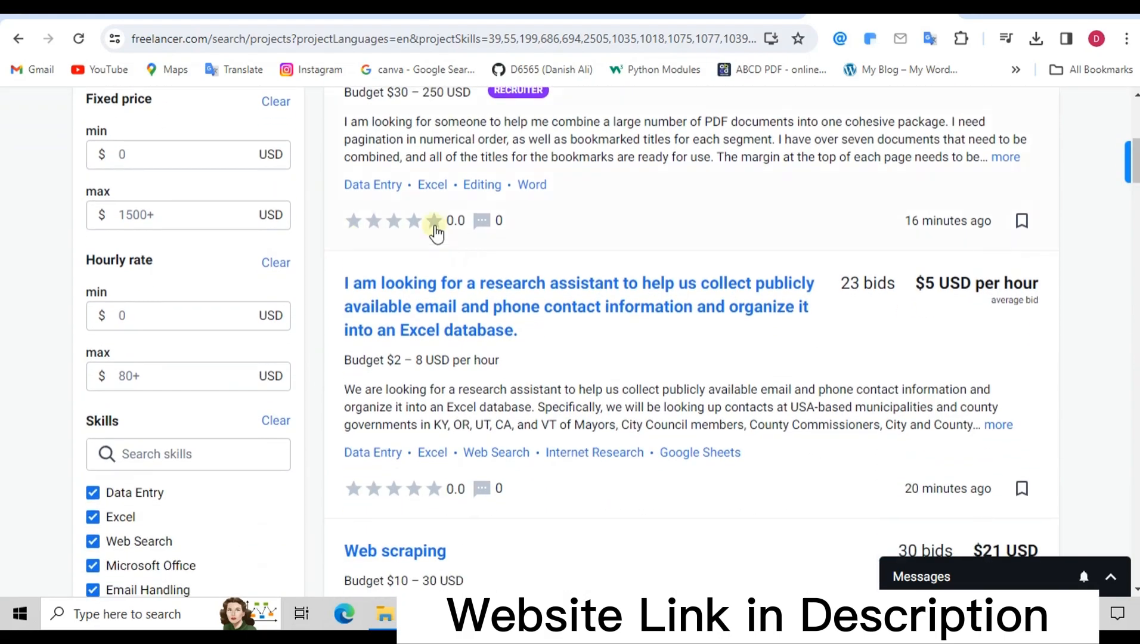
{"action": "scroll", "coordinate": [506, 263], "scroll_direction": "up", "scroll_amount": 2}
{"action": "scroll", "coordinate": [506, 263], "scroll_direction": "up", "scroll_amount": 5}
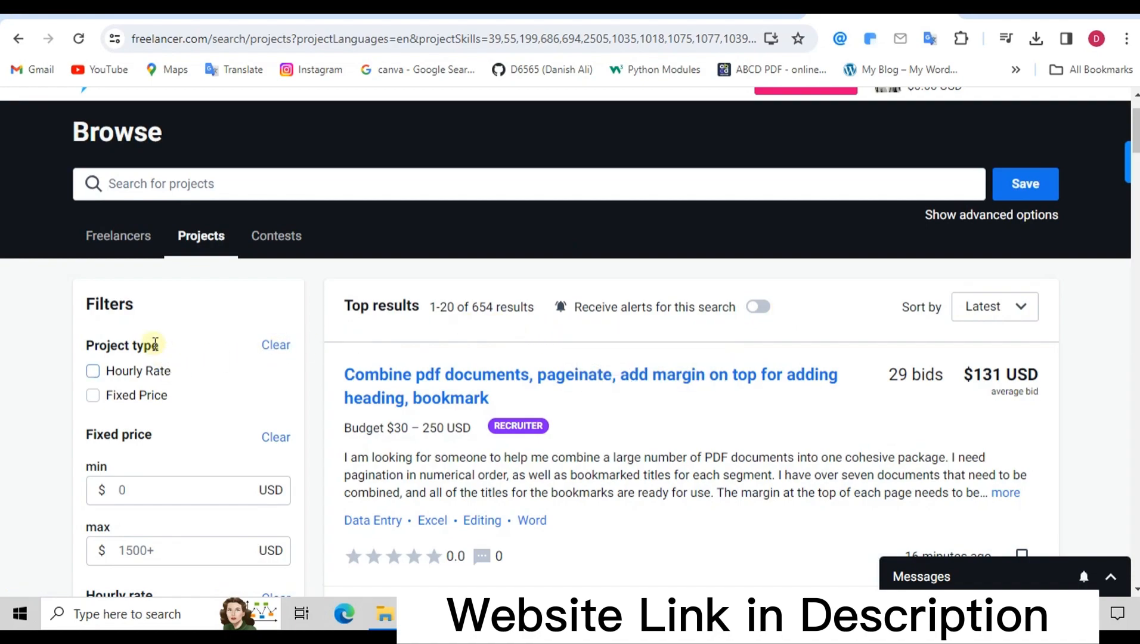
{"action": "scroll", "coordinate": [154, 343], "scroll_direction": "down", "scroll_amount": 1}
{"action": "scroll", "coordinate": [149, 247], "scroll_direction": "down", "scroll_amount": 4}
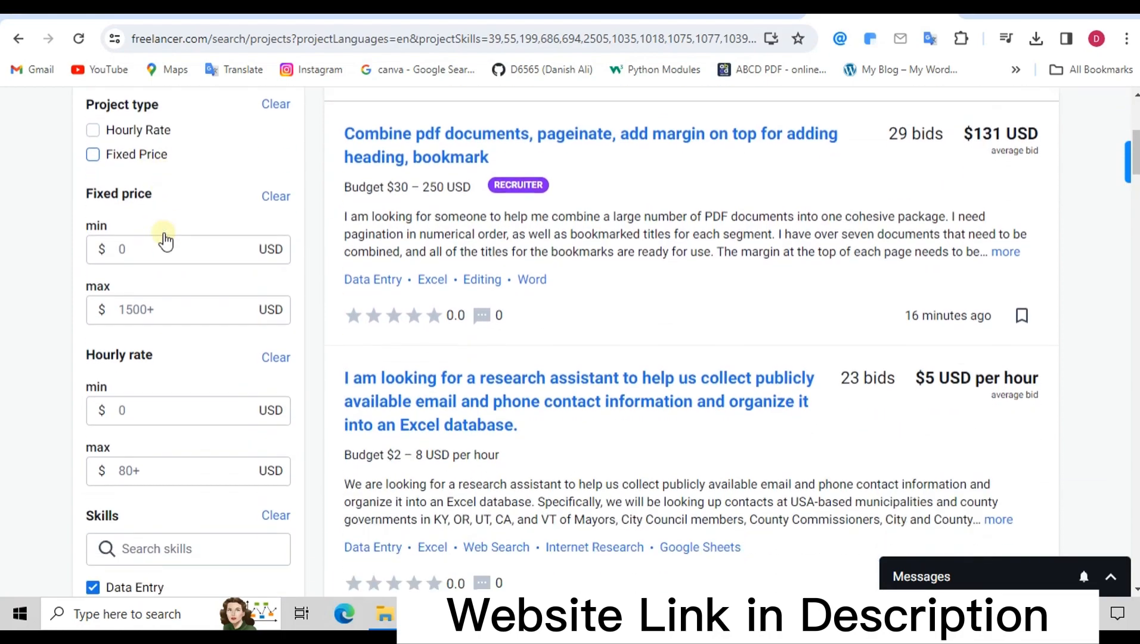
- Select the minimum hourly rate filter and scroll through the filters and project results
{"action": "left_click", "coordinate": [180, 229]}
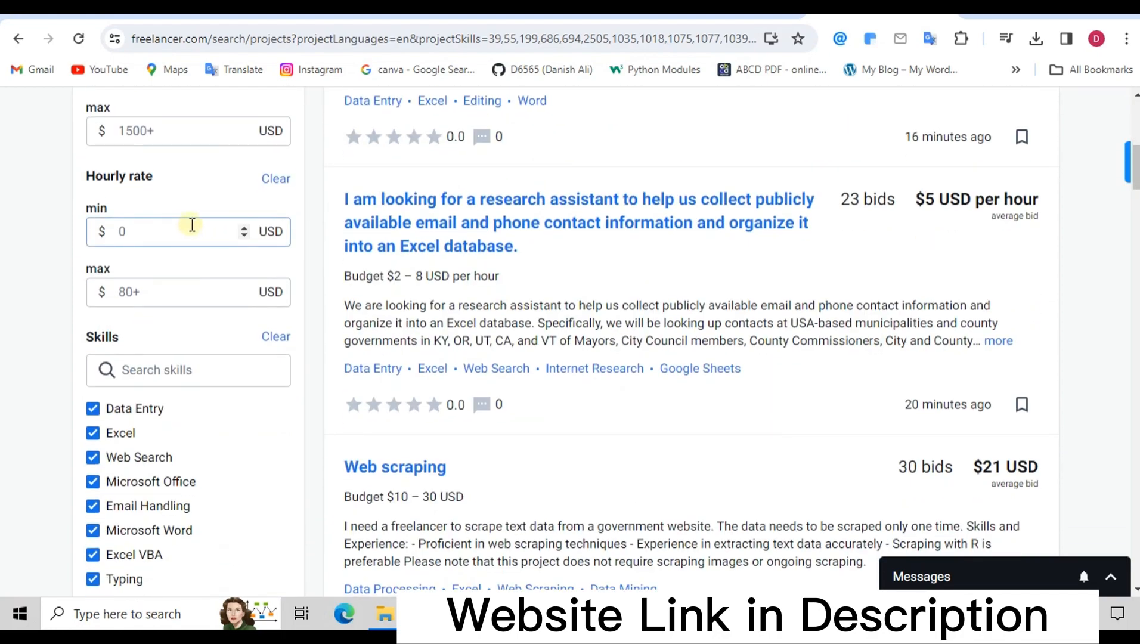
{"action": "scroll", "coordinate": [192, 225], "scroll_direction": "down", "scroll_amount": 2}
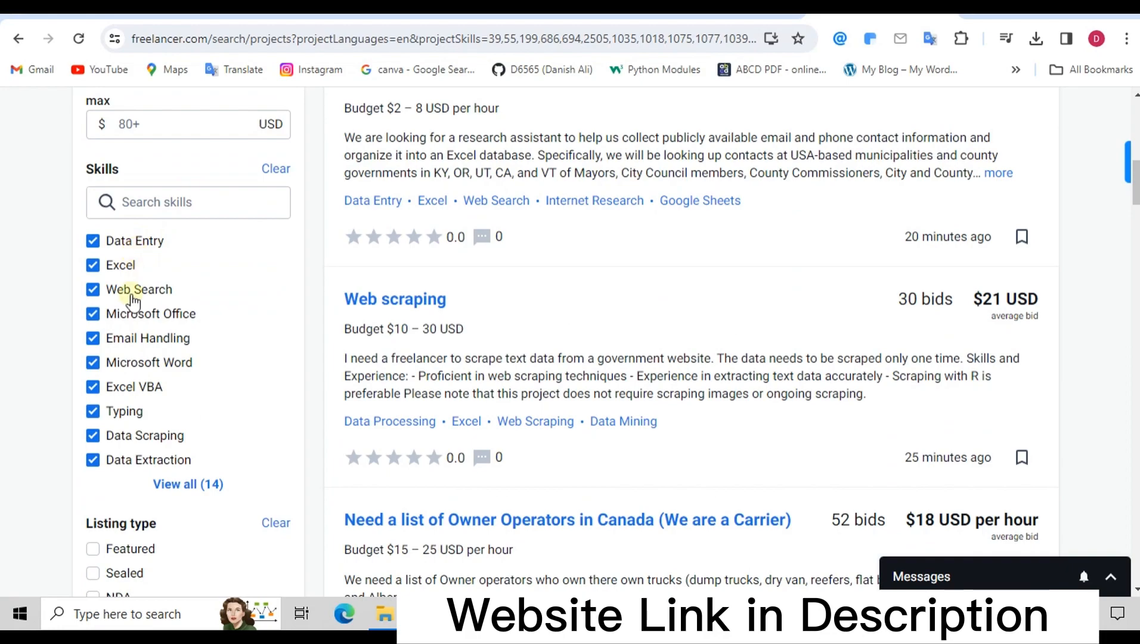
{"action": "scroll", "coordinate": [257, 298], "scroll_direction": "down", "scroll_amount": 5}
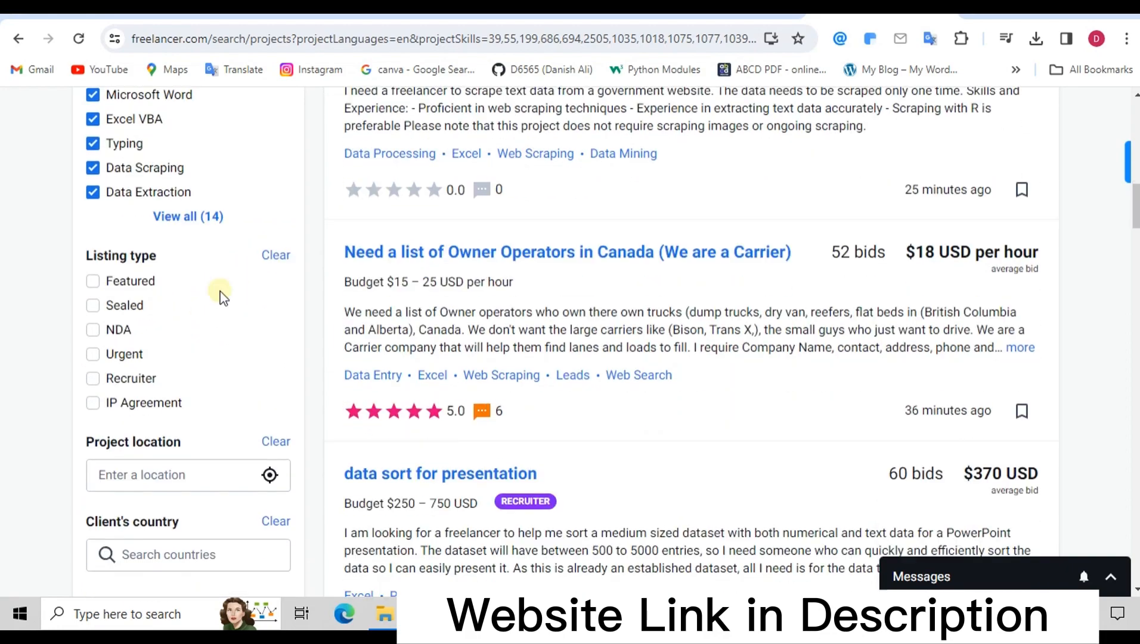
{"action": "scroll", "coordinate": [227, 258], "scroll_direction": "down", "scroll_amount": 2}
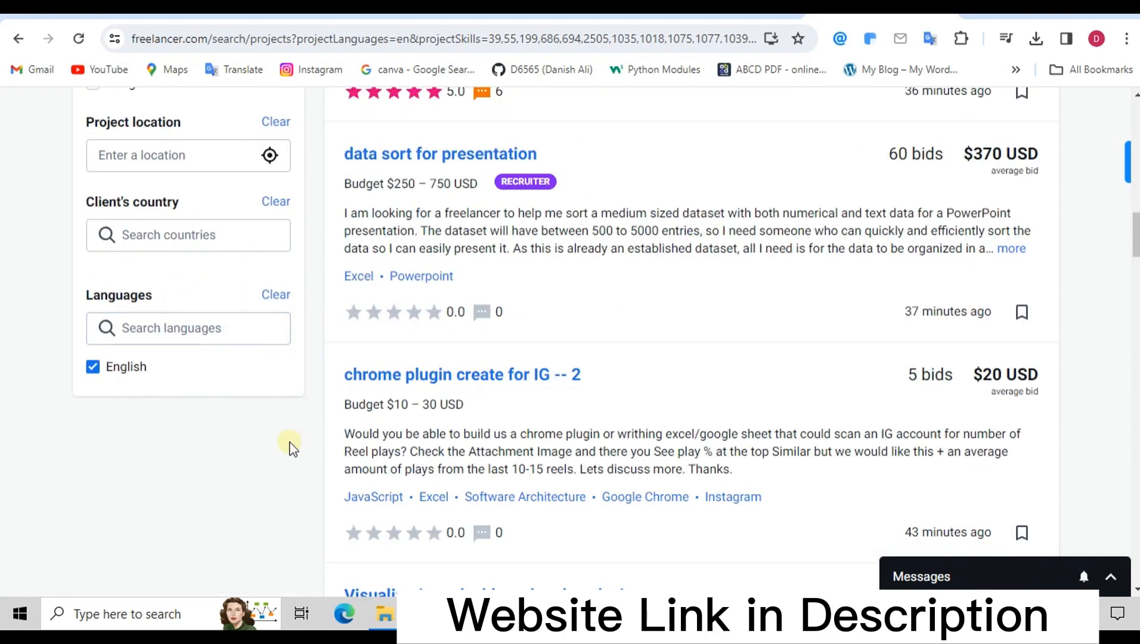
{"action": "scroll", "coordinate": [325, 418], "scroll_direction": "up", "scroll_amount": 4}
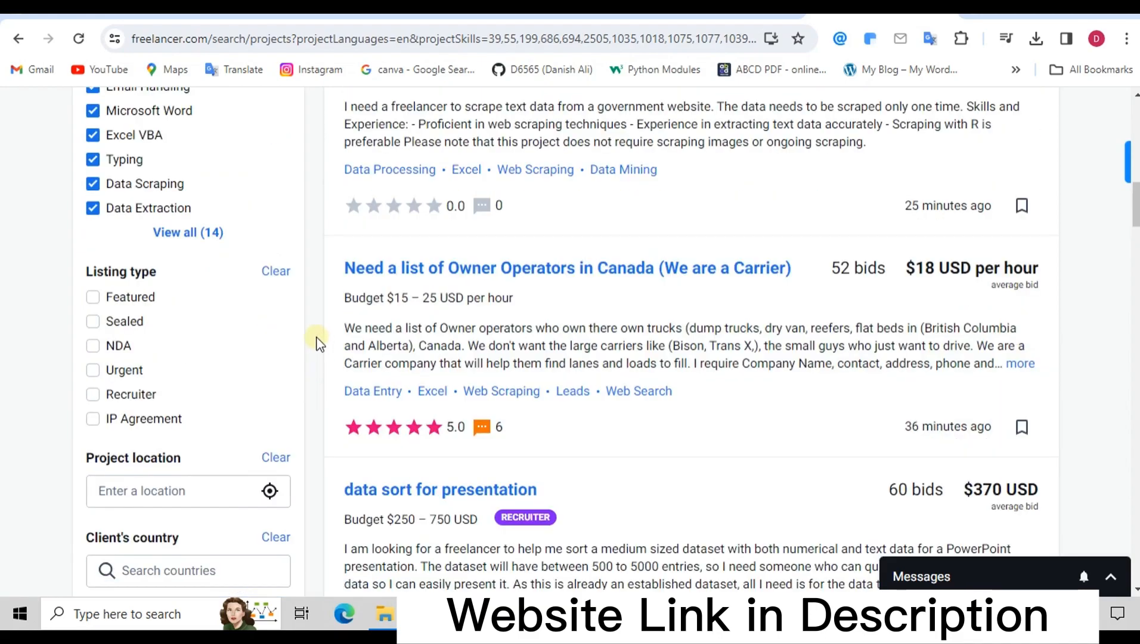
{"action": "scroll", "coordinate": [317, 343], "scroll_direction": "up", "scroll_amount": 8}
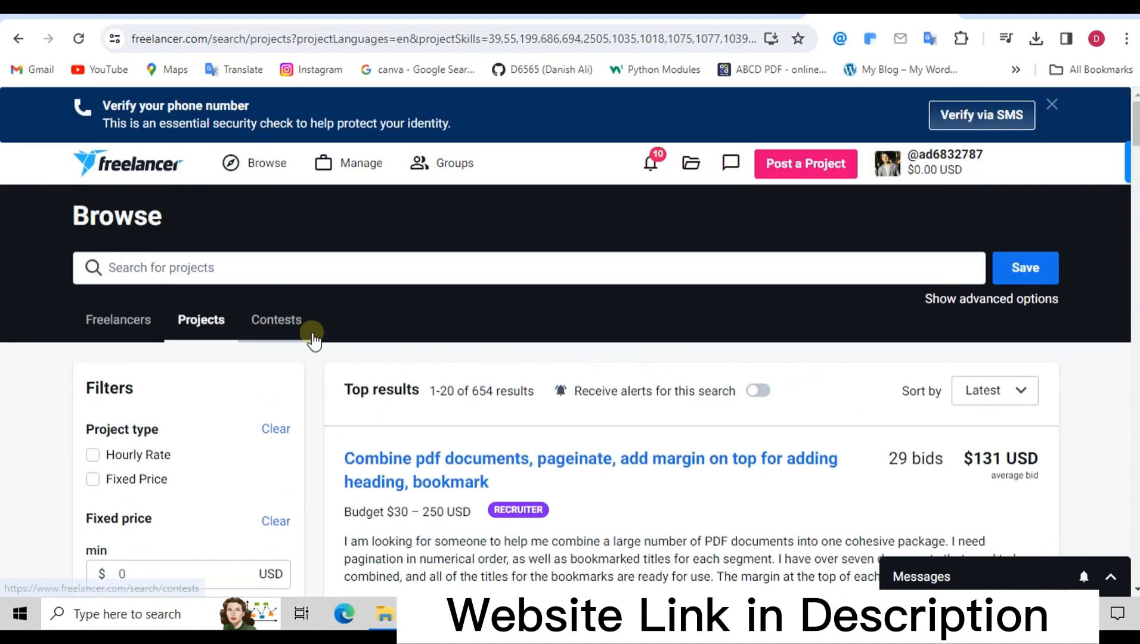
{"action": "scroll", "coordinate": [311, 345], "scroll_direction": "down", "scroll_amount": 2}
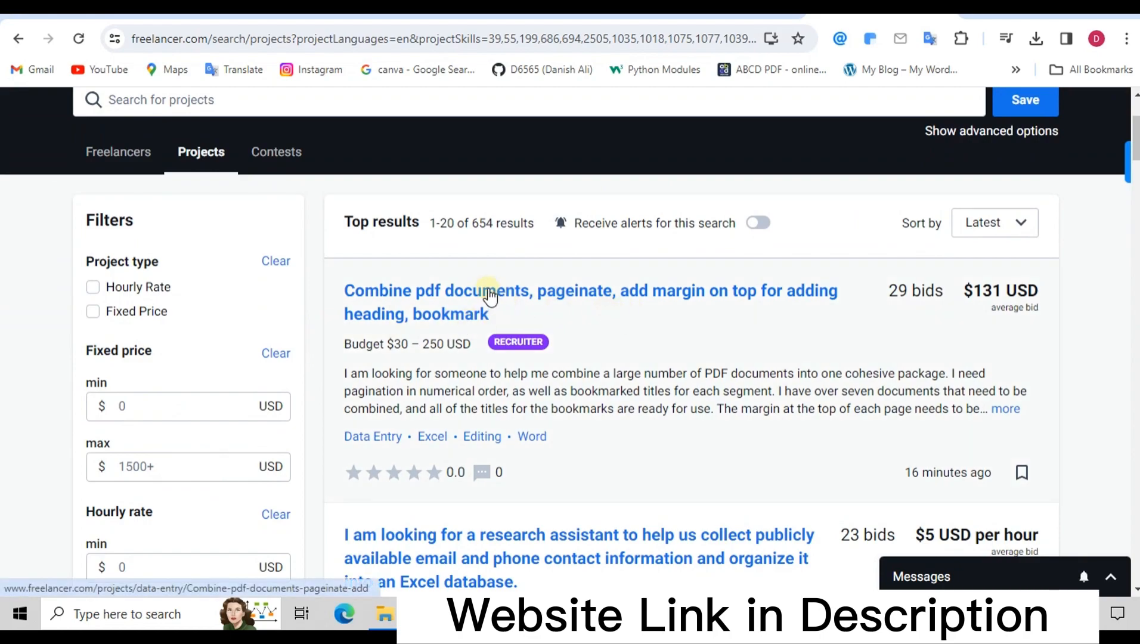
- Open the 'Combine pdf documents…' listing, which allows bids only from Preferred Freelancers with completed profiles
{"action": "left_click", "coordinate": [490, 294]}
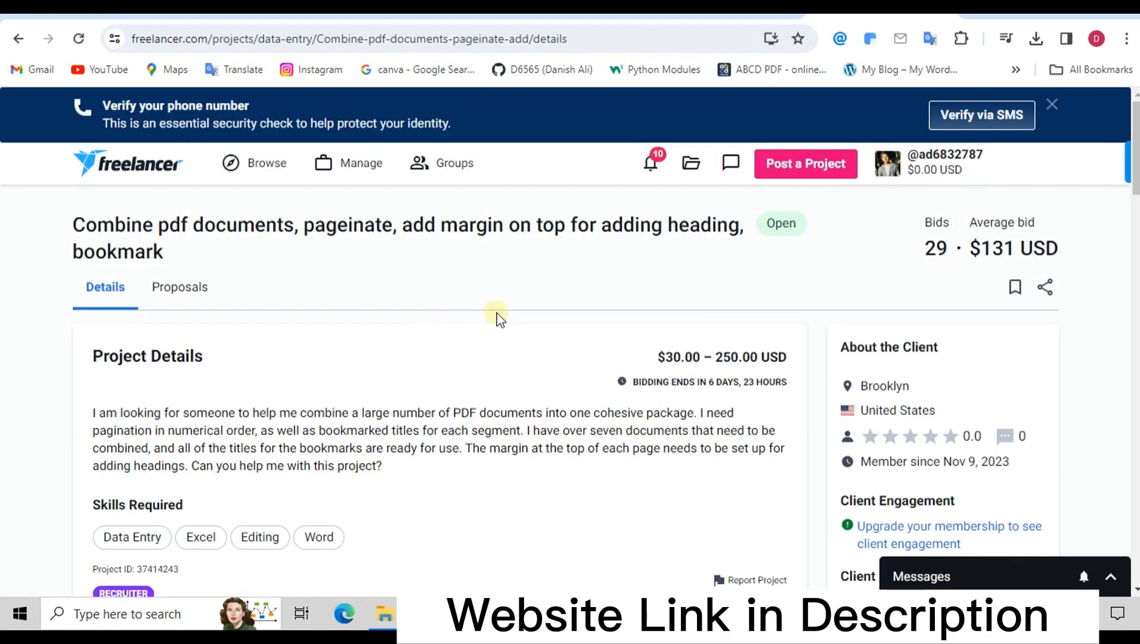
{"action": "scroll", "coordinate": [498, 319], "scroll_direction": "down", "scroll_amount": 4}
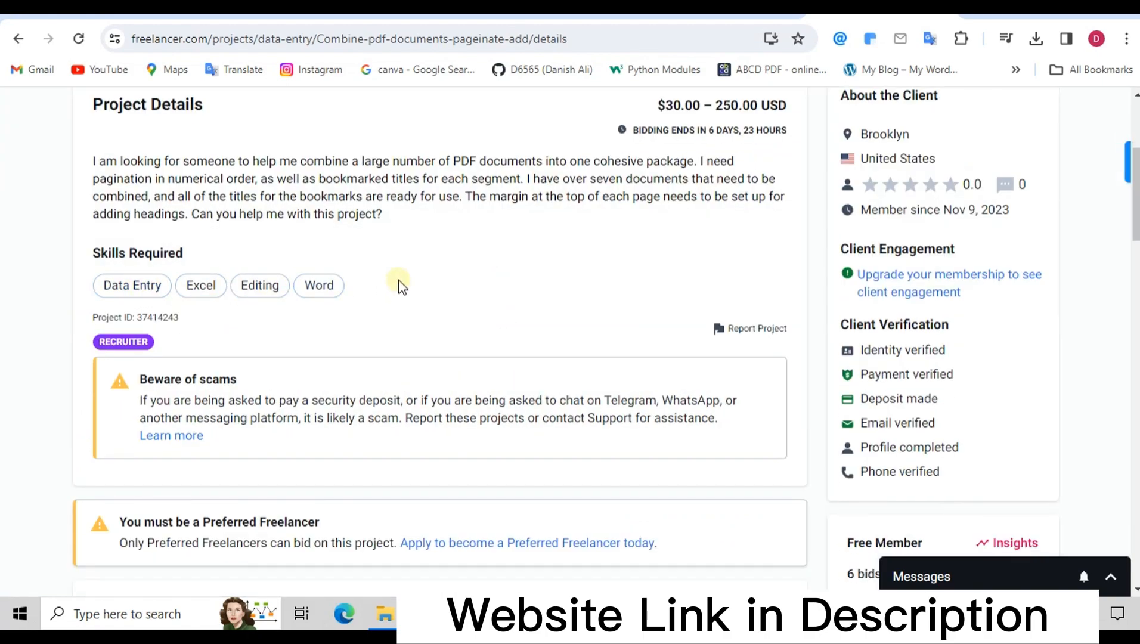
{"action": "scroll", "coordinate": [400, 286], "scroll_direction": "up", "scroll_amount": 4}
{"action": "scroll", "coordinate": [531, 352], "scroll_direction": "down", "scroll_amount": 8}
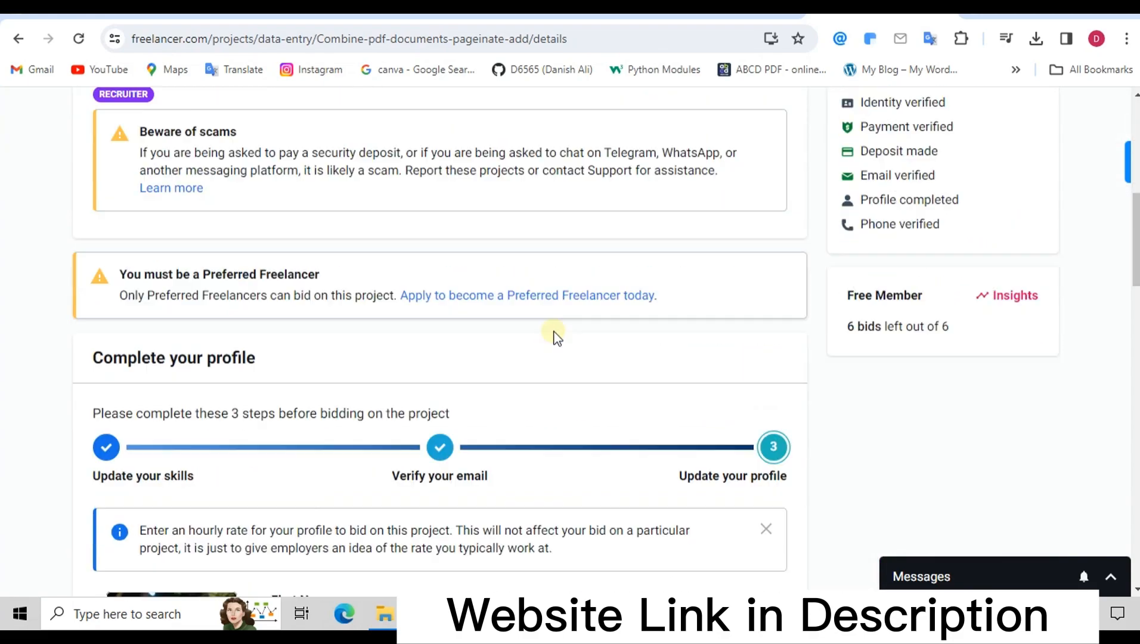
{"action": "scroll", "coordinate": [568, 306], "scroll_direction": "down", "scroll_amount": 7}
{"action": "scroll", "coordinate": [377, 314], "scroll_direction": "up", "scroll_amount": 8}
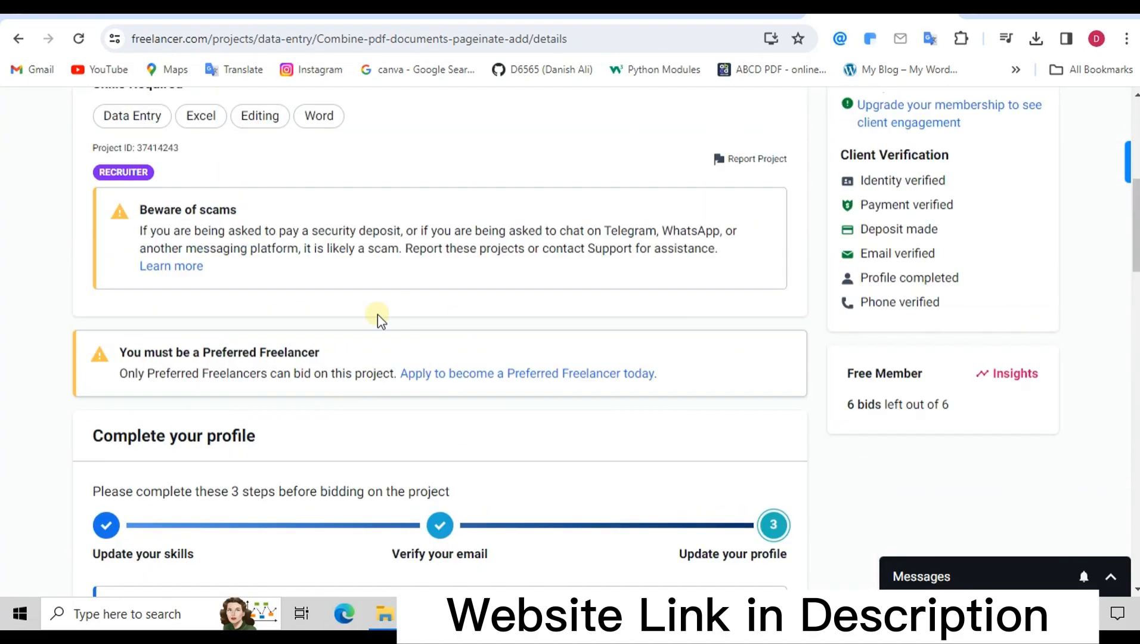
{"action": "scroll", "coordinate": [378, 314], "scroll_direction": "up", "scroll_amount": 3}
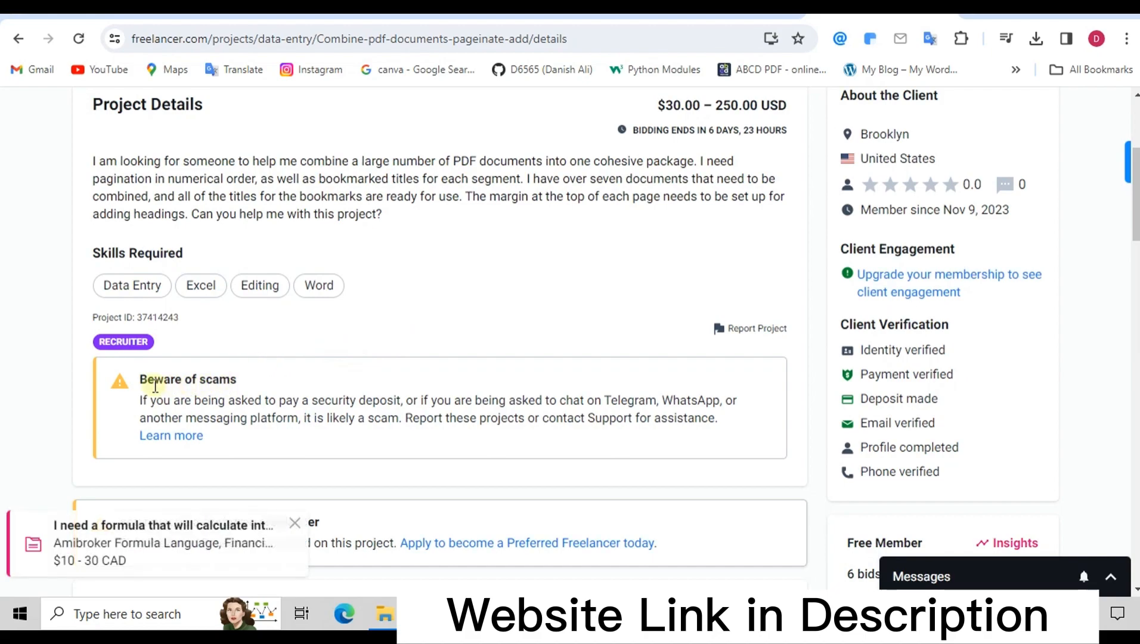
- Dismiss the new-project notification and re-check the Details tab showing 29 bids averaging $131 USD
{"action": "left_click", "coordinate": [294, 524]}
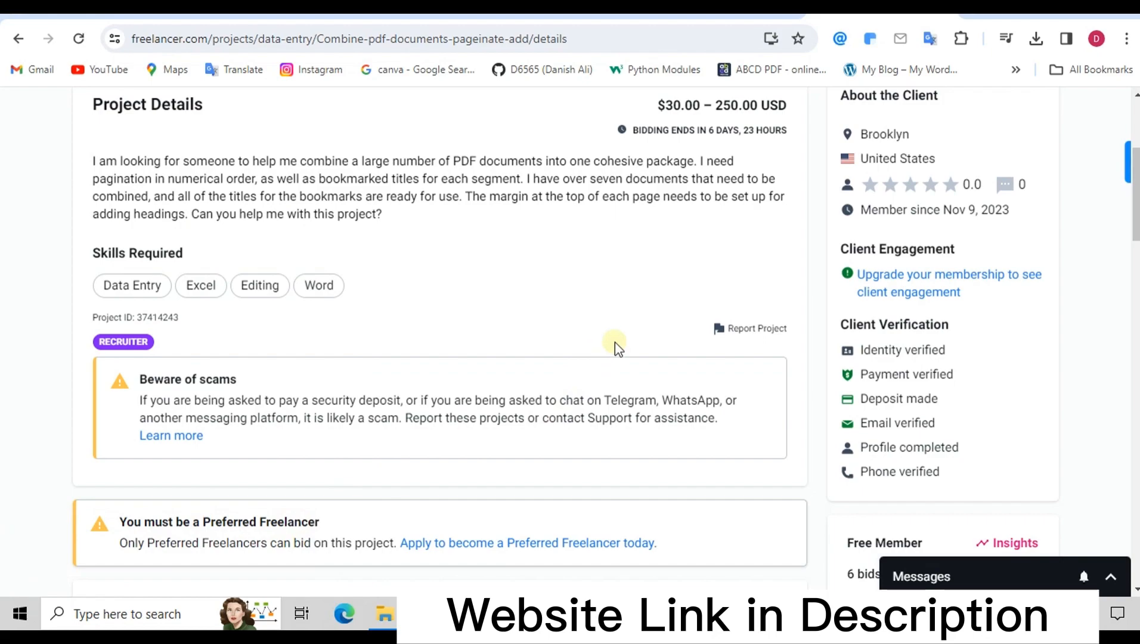
{"action": "scroll", "coordinate": [614, 342], "scroll_direction": "down", "scroll_amount": 3}
{"action": "scroll", "coordinate": [689, 326], "scroll_direction": "up", "scroll_amount": 3}
{"action": "scroll", "coordinate": [720, 303], "scroll_direction": "down", "scroll_amount": 6}
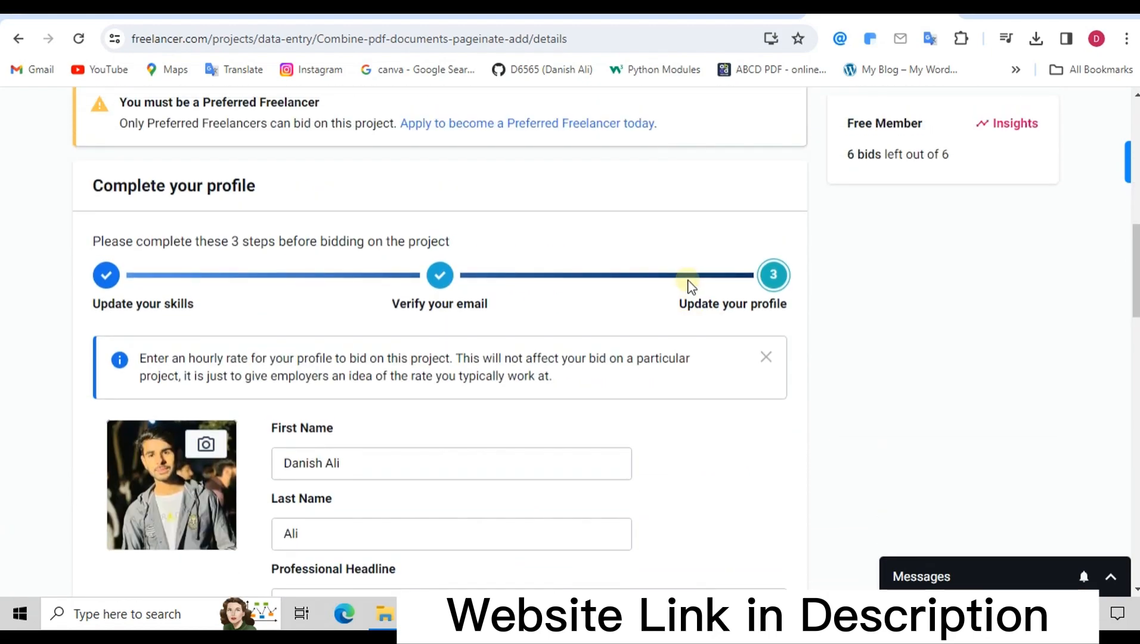
{"action": "scroll", "coordinate": [564, 295], "scroll_direction": "down", "scroll_amount": 2}
{"action": "scroll", "coordinate": [554, 299], "scroll_direction": "up", "scroll_amount": 3}
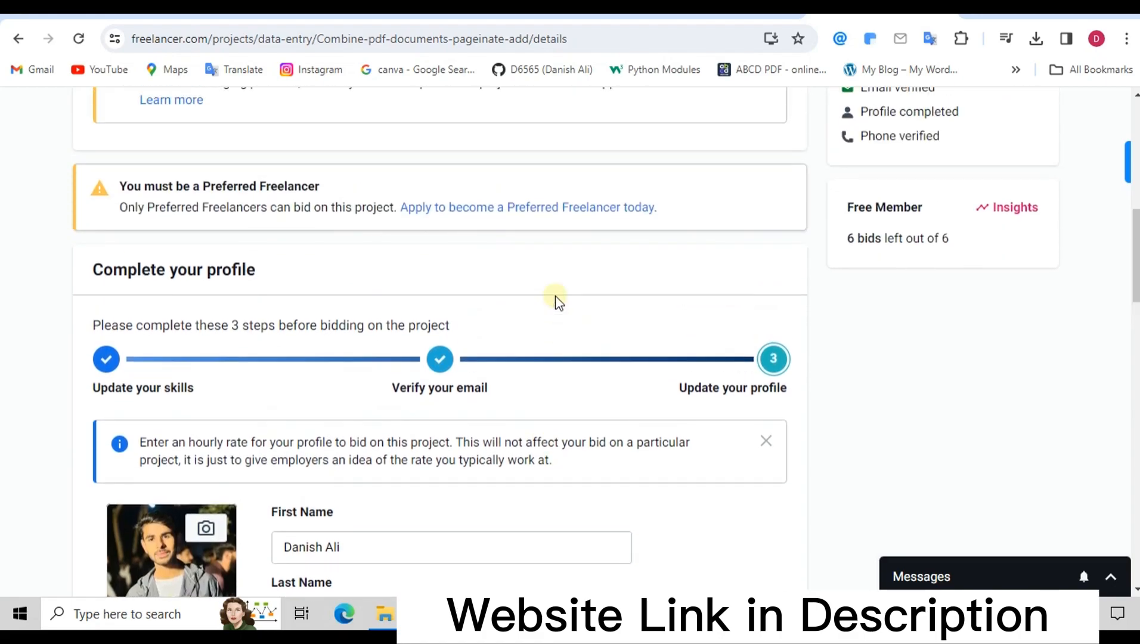
{"action": "scroll", "coordinate": [613, 316], "scroll_direction": "down", "scroll_amount": 18}
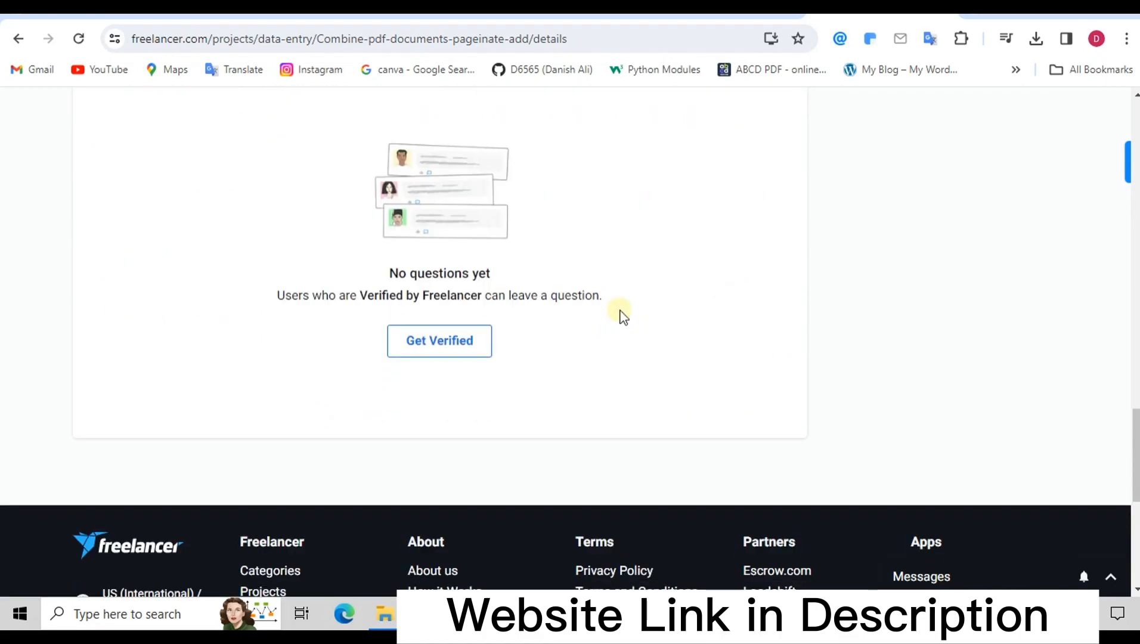
{"action": "scroll", "coordinate": [619, 316], "scroll_direction": "up", "scroll_amount": 12}
{"action": "scroll", "coordinate": [715, 316], "scroll_direction": "up", "scroll_amount": 10}
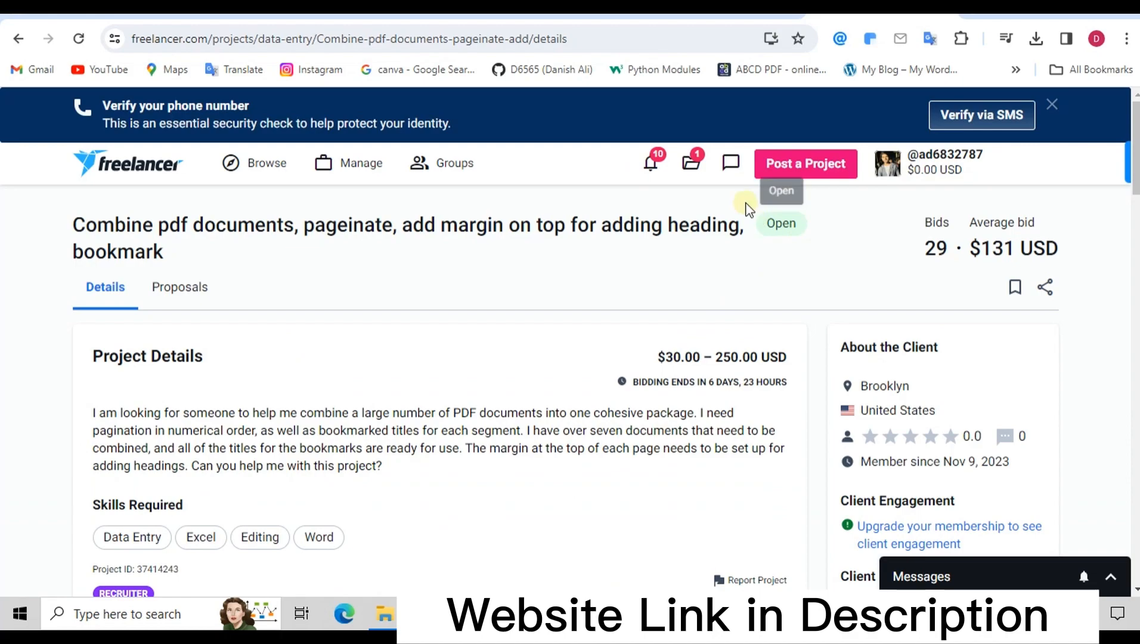
- Reopen the overdue-invoice interest formula project from recent projects and scroll to 'Complete your profile'
{"action": "left_click", "coordinate": [691, 167]}
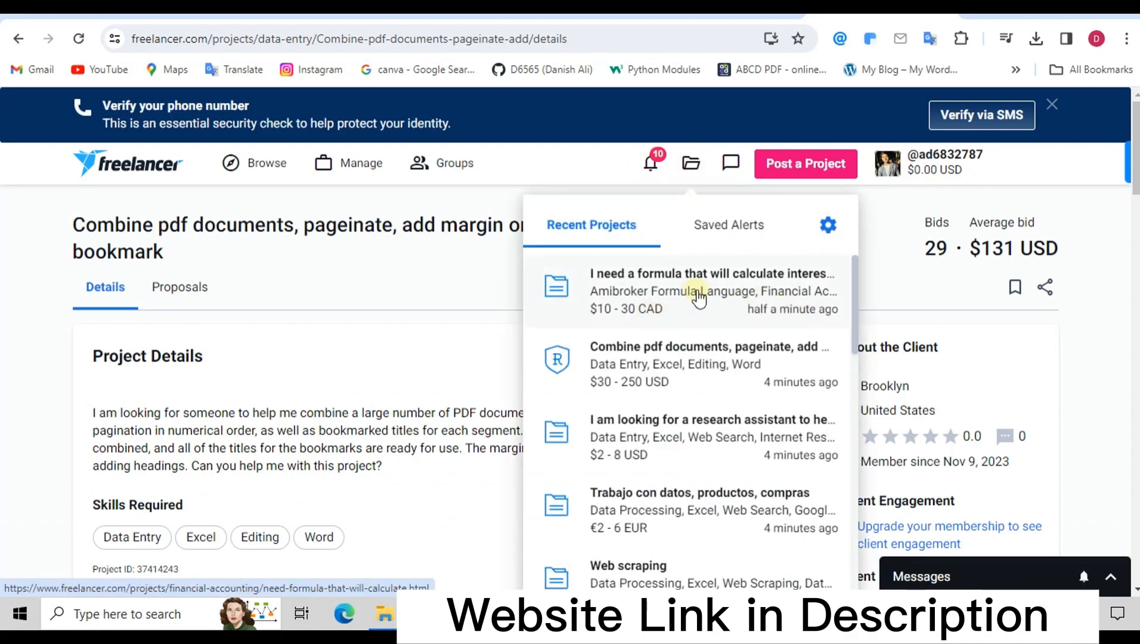
{"action": "left_click", "coordinate": [756, 281]}
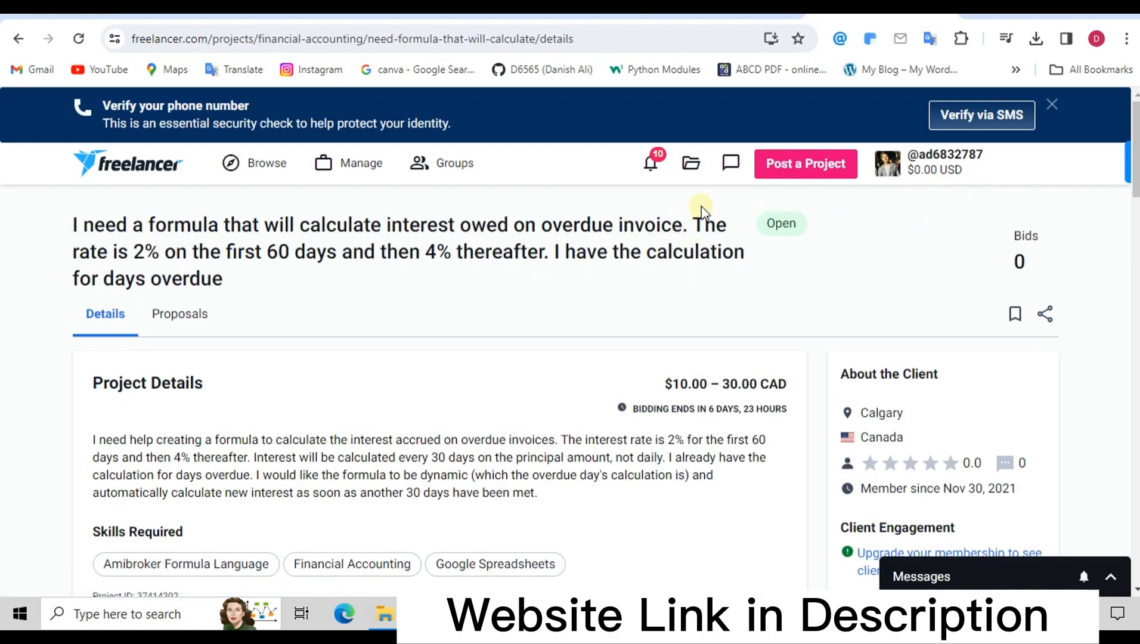
{"action": "left_click", "coordinate": [692, 167]}
{"action": "scroll", "coordinate": [523, 256], "scroll_direction": "down", "scroll_amount": 2}
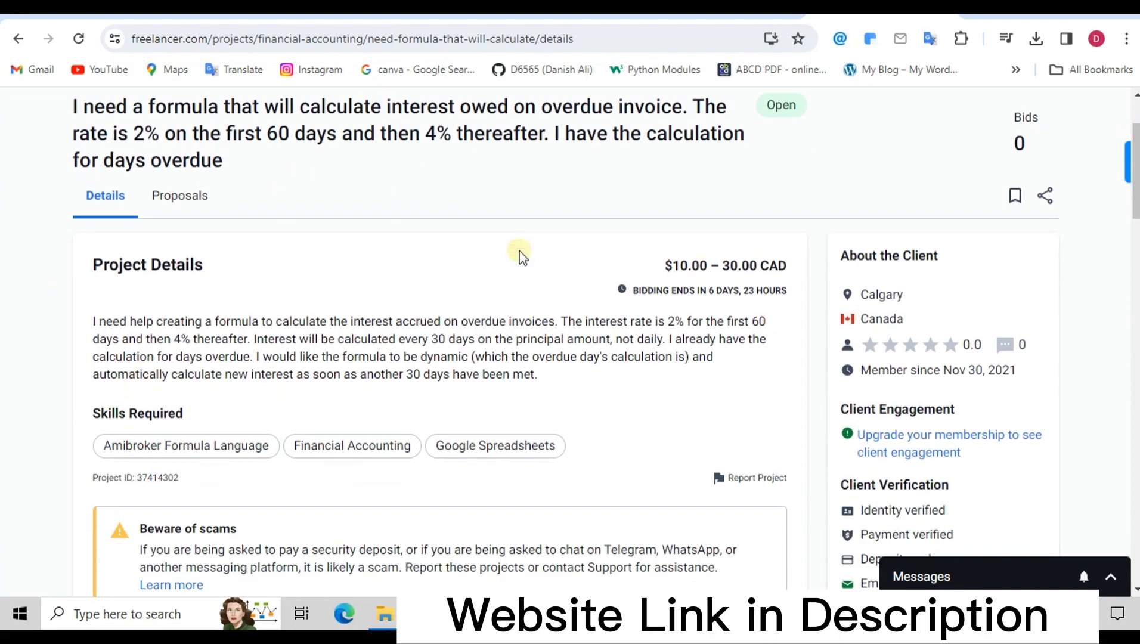
{"action": "scroll", "coordinate": [519, 253], "scroll_direction": "down", "scroll_amount": 5}
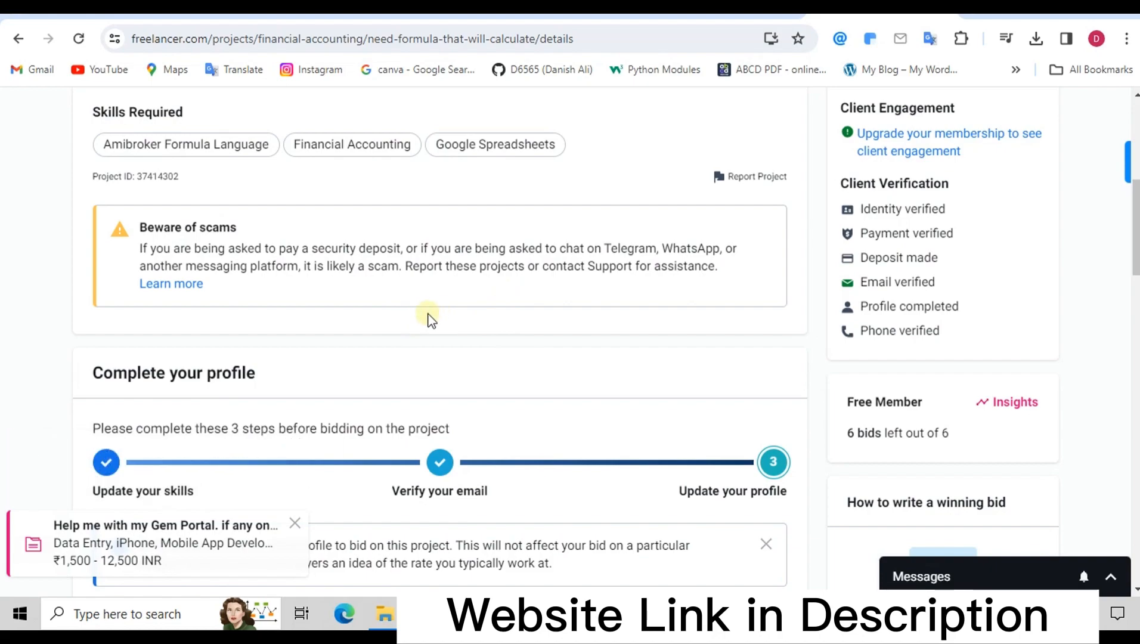
- Raise the profile's hourly rate to the $2 minimum and save it
{"action": "scroll", "coordinate": [518, 250], "scroll_direction": "down", "scroll_amount": 5}
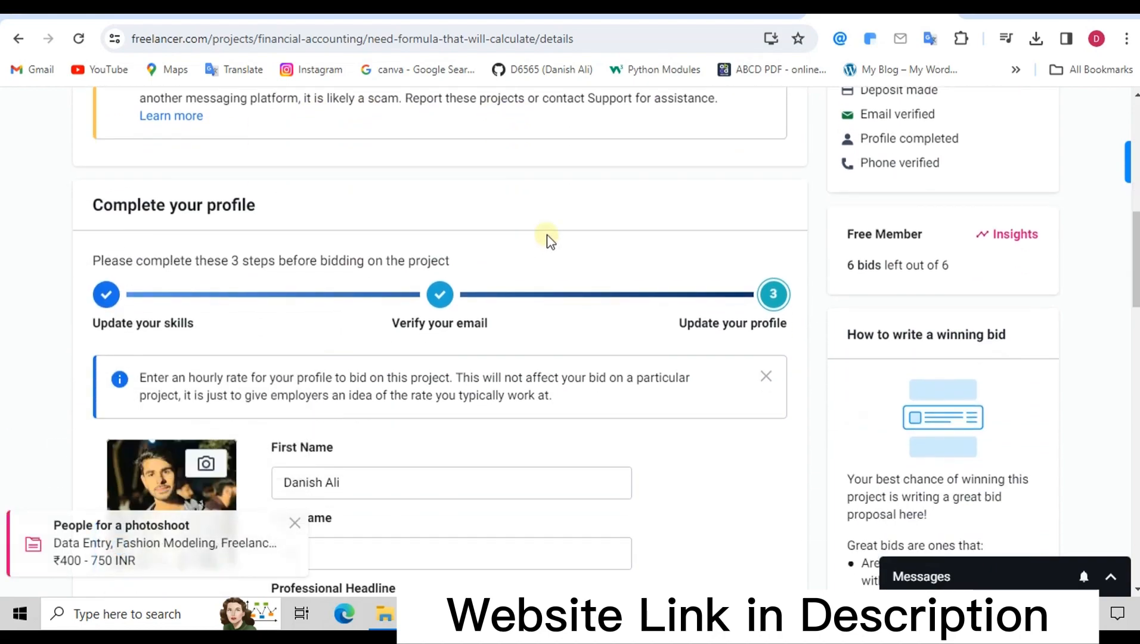
{"action": "scroll", "coordinate": [555, 230], "scroll_direction": "down", "scroll_amount": 4}
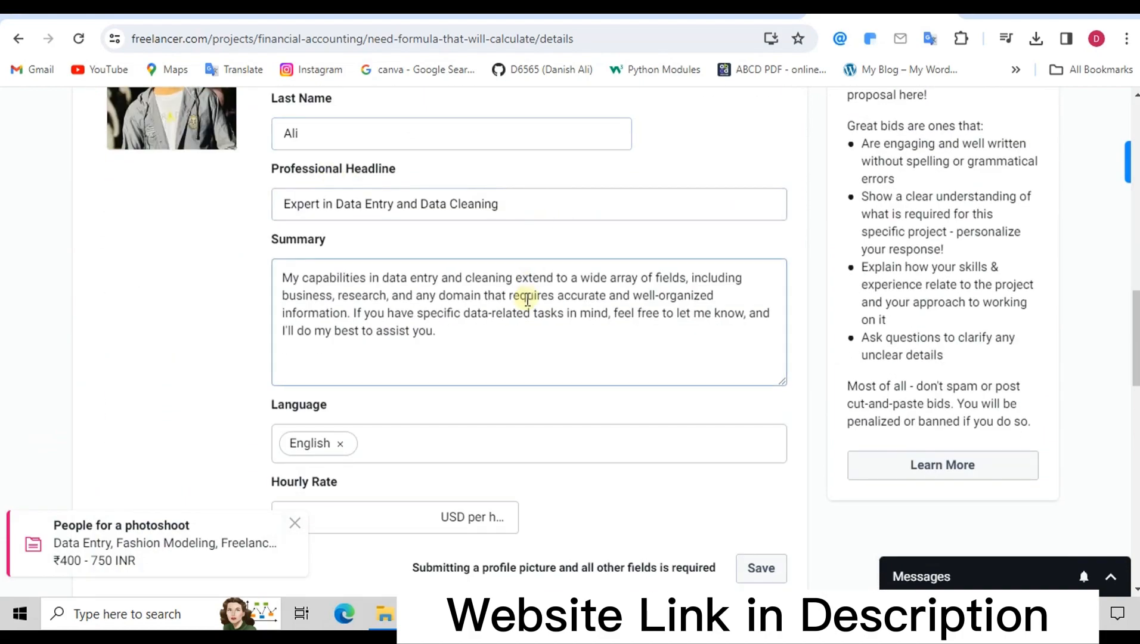
{"action": "scroll", "coordinate": [527, 295], "scroll_direction": "down", "scroll_amount": 3}
{"action": "left_click", "coordinate": [394, 348]}
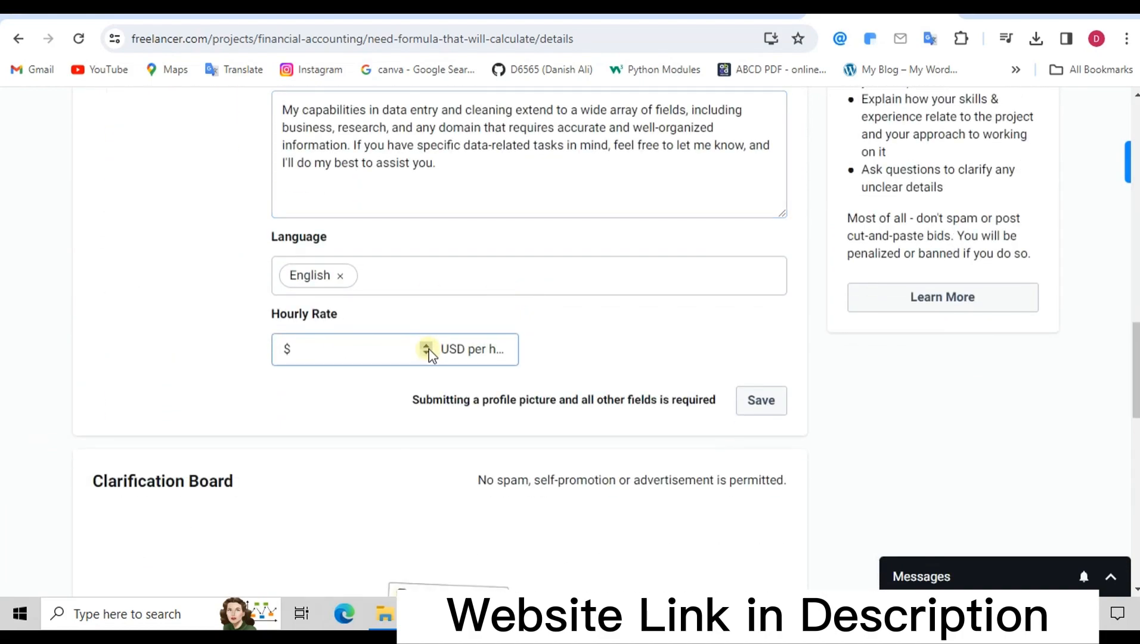
{"action": "left_click", "coordinate": [428, 346]}
{"action": "left_click", "coordinate": [428, 346]}
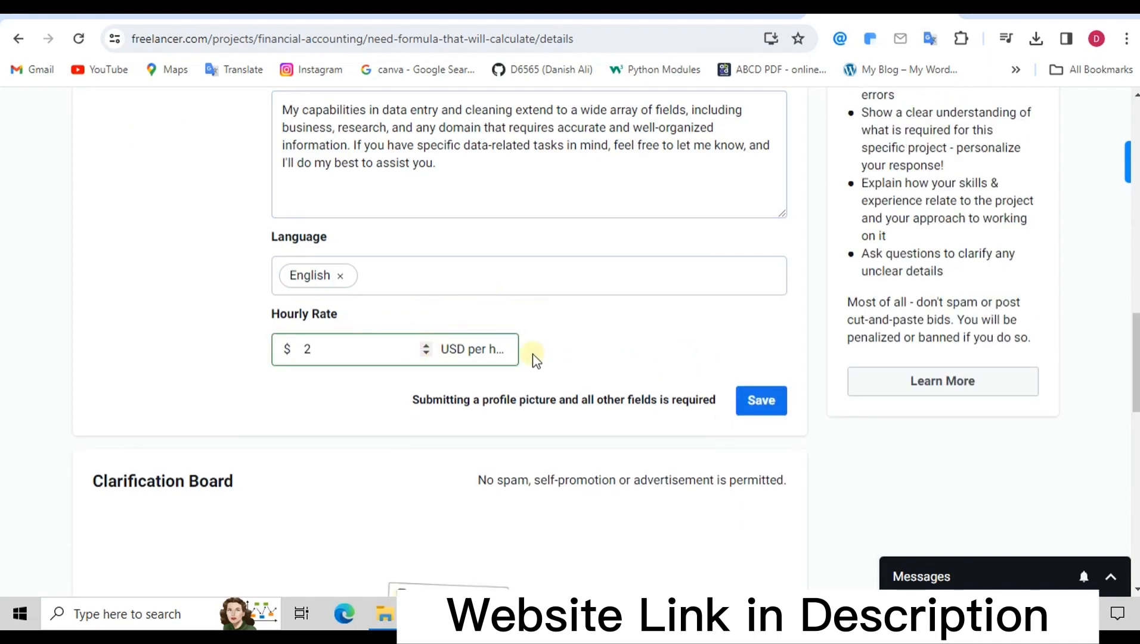
{"action": "scroll", "coordinate": [766, 400], "scroll_direction": "down", "scroll_amount": 1}
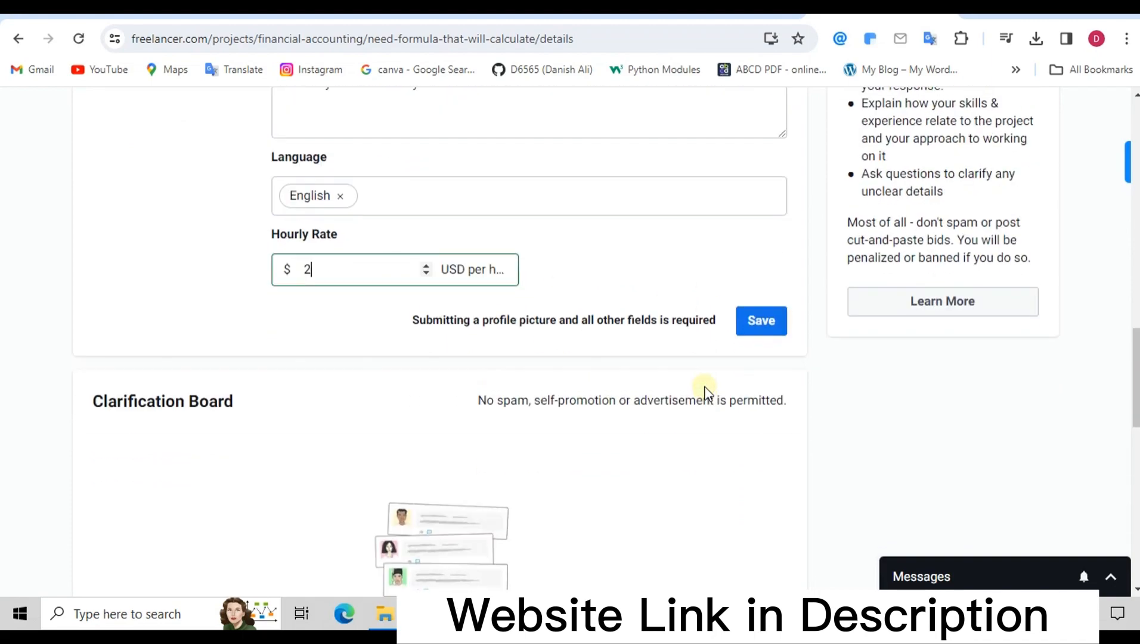
{"action": "left_click", "coordinate": [755, 322]}
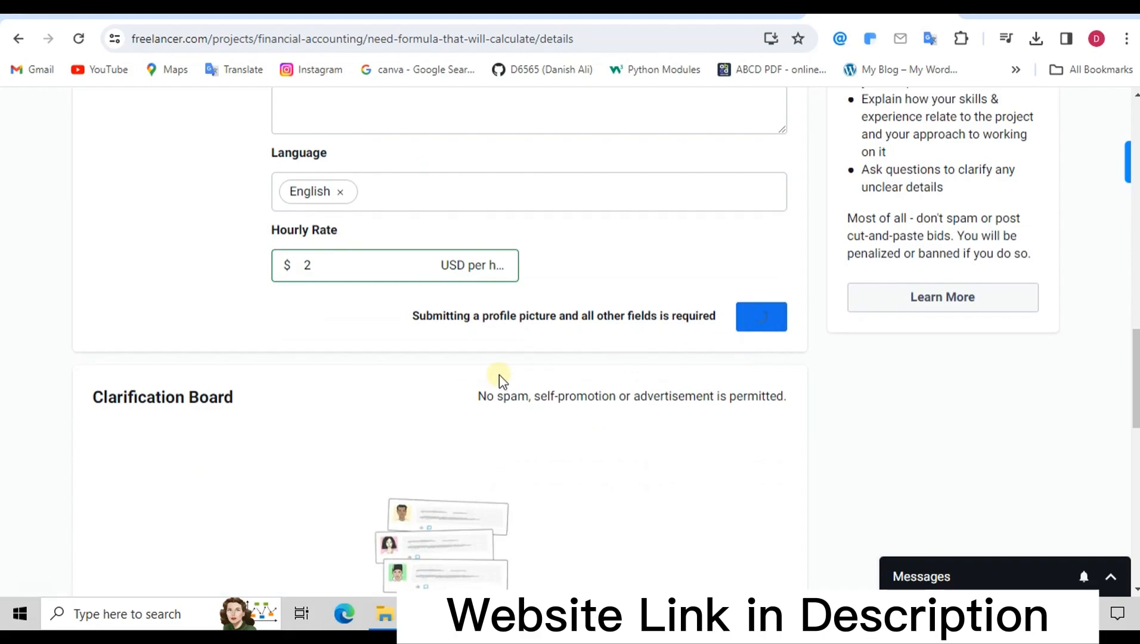
- Review the bid form's suggested $20.00 Project milestone amount and description
{"action": "scroll", "coordinate": [541, 344], "scroll_direction": "up", "scroll_amount": 4}
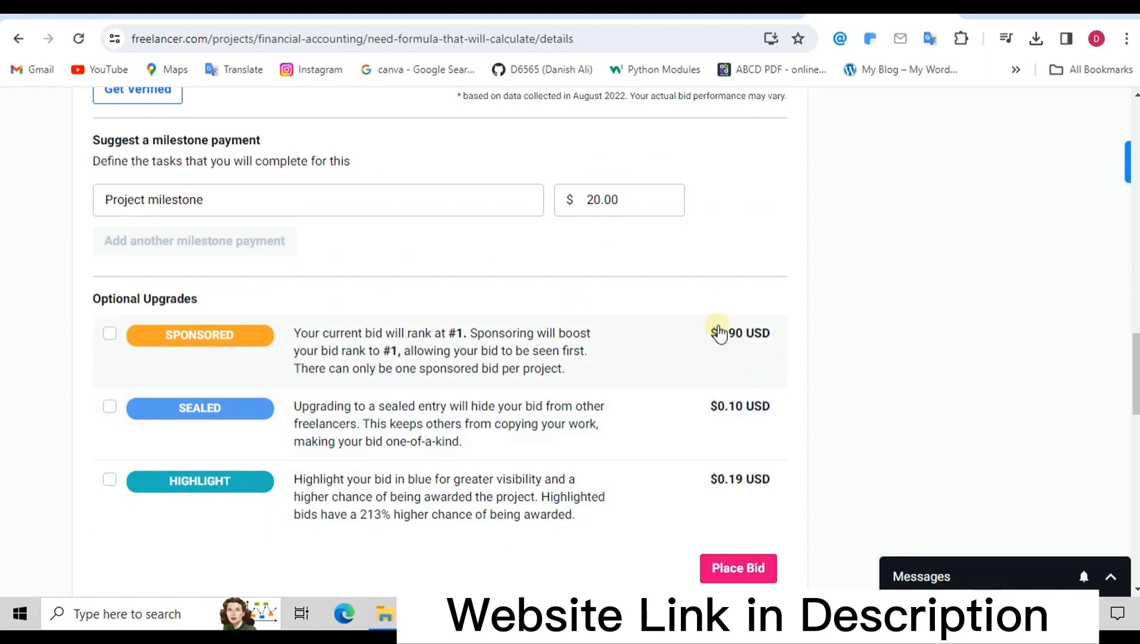
{"action": "scroll", "coordinate": [353, 260], "scroll_direction": "up", "scroll_amount": 3}
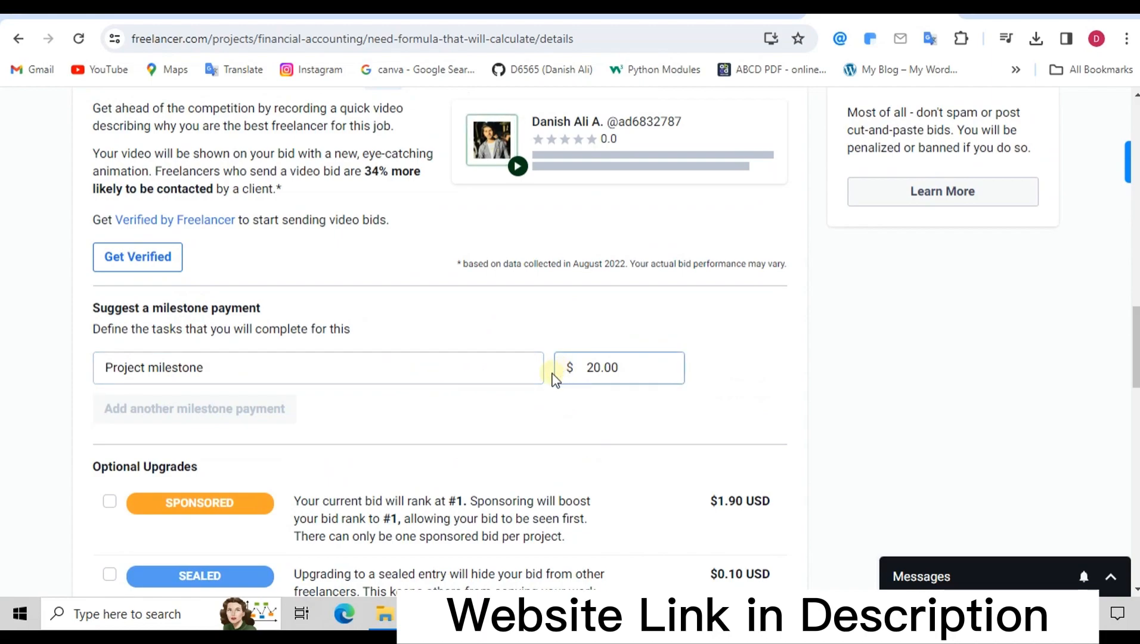
{"action": "left_click", "coordinate": [593, 365]}
{"action": "left_click", "coordinate": [458, 365]}
{"action": "scroll", "coordinate": [469, 370], "scroll_direction": "down", "scroll_amount": 5}
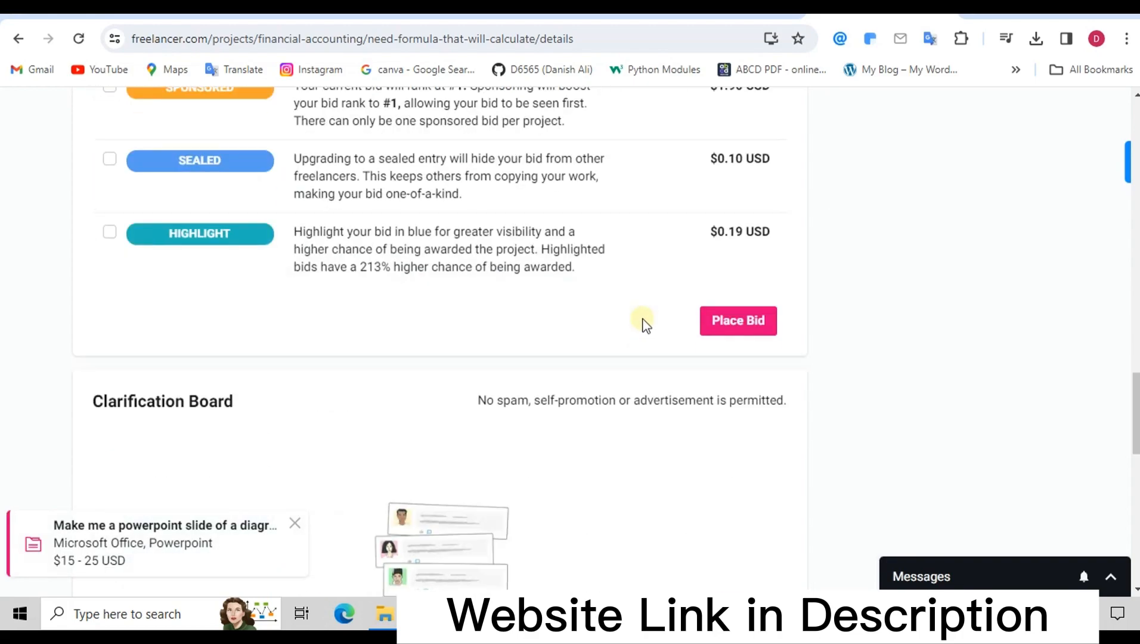
- Place the $20.00 CAD bid, which fails with 'Please complete all fields correctly'
{"action": "left_click", "coordinate": [725, 319]}
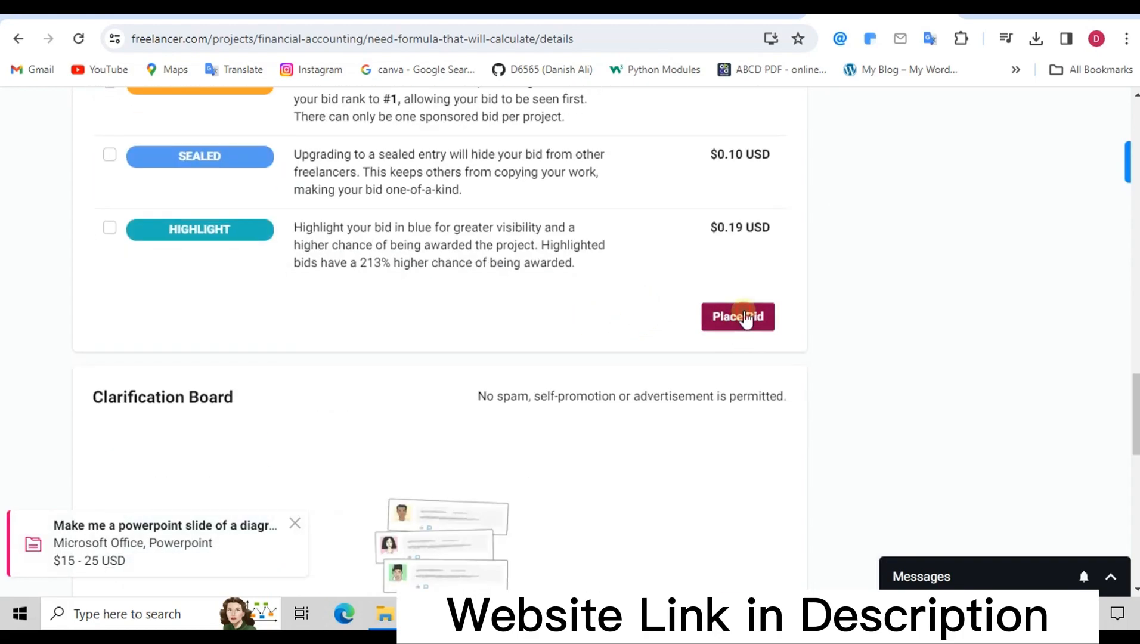
{"action": "scroll", "coordinate": [357, 387], "scroll_direction": "down", "scroll_amount": 1}
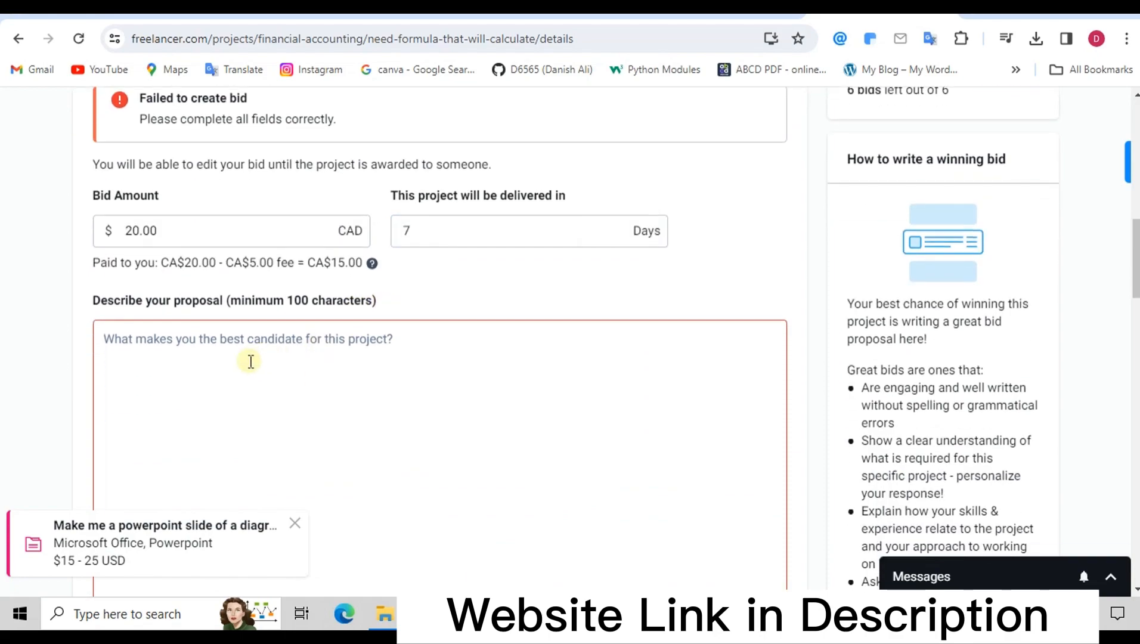
{"action": "left_click", "coordinate": [249, 359]}
- Reread the formula project's description paragraph, selecting and deselecting it
{"action": "scroll", "coordinate": [328, 318], "scroll_direction": "up", "scroll_amount": 5}
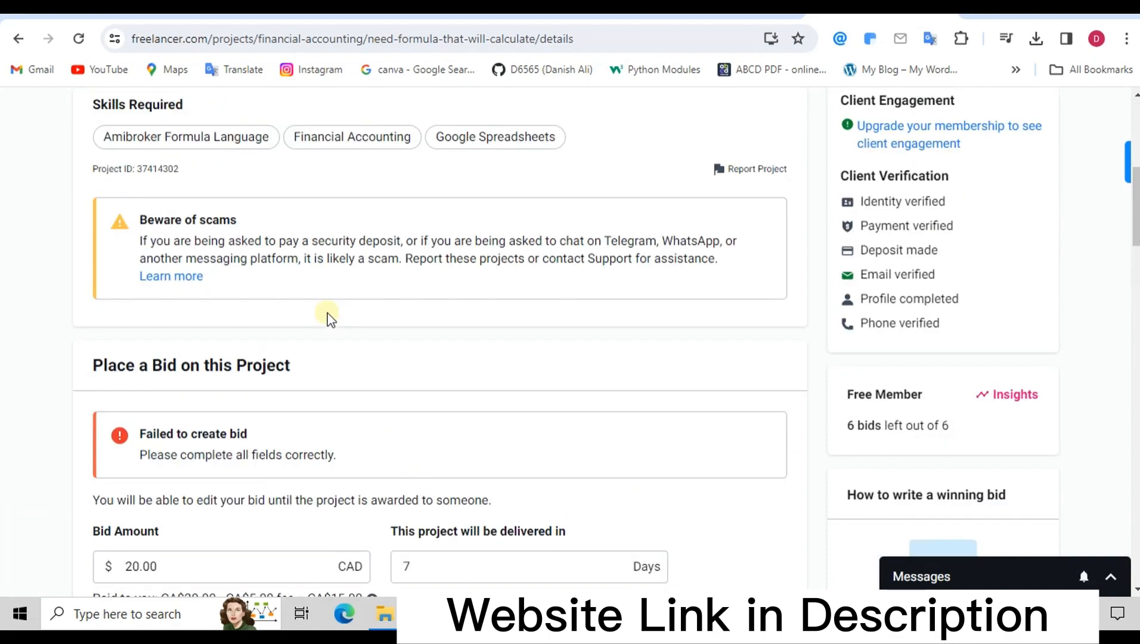
{"action": "scroll", "coordinate": [262, 295], "scroll_direction": "up", "scroll_amount": 6}
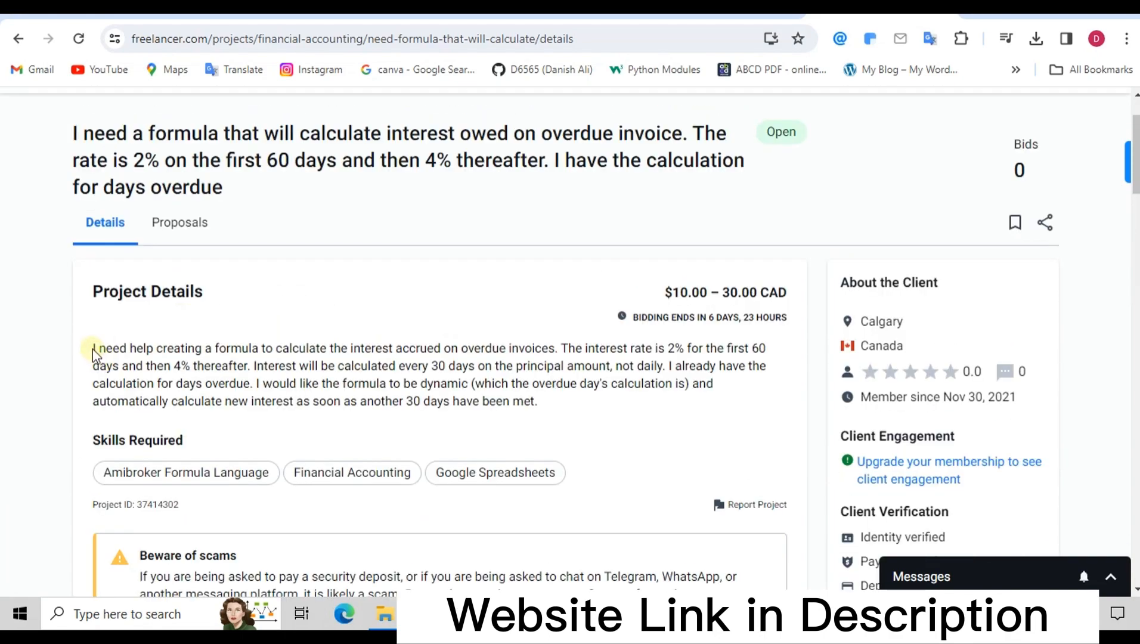
{"action": "left_click_drag", "start_coordinate": [93, 349], "coordinate": [574, 408]}
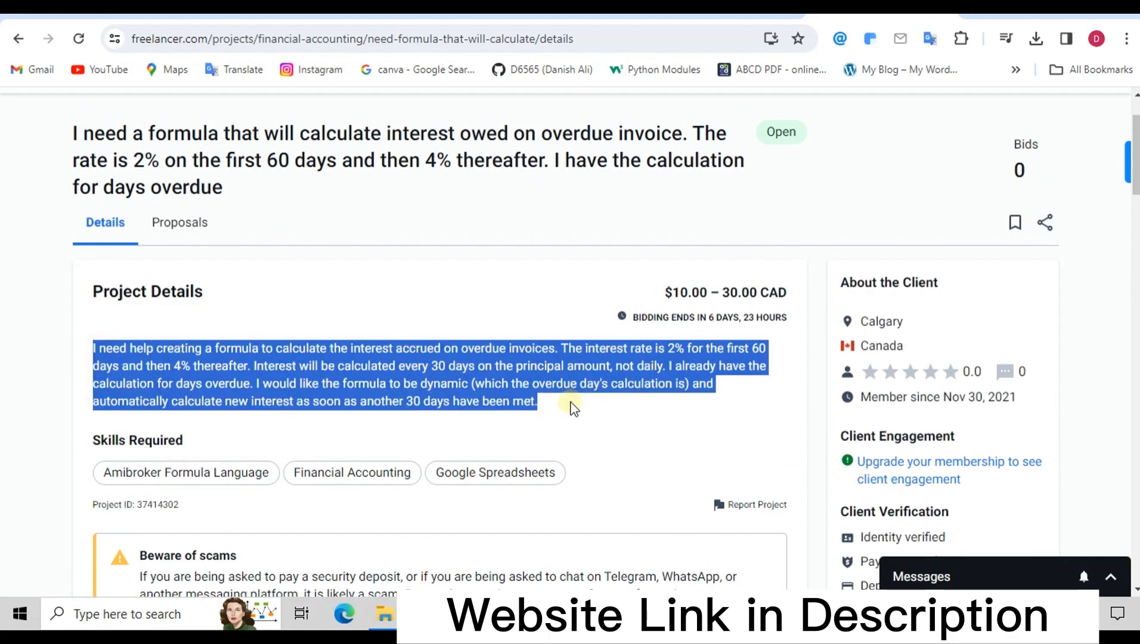
{"action": "left_click", "coordinate": [279, 382]}
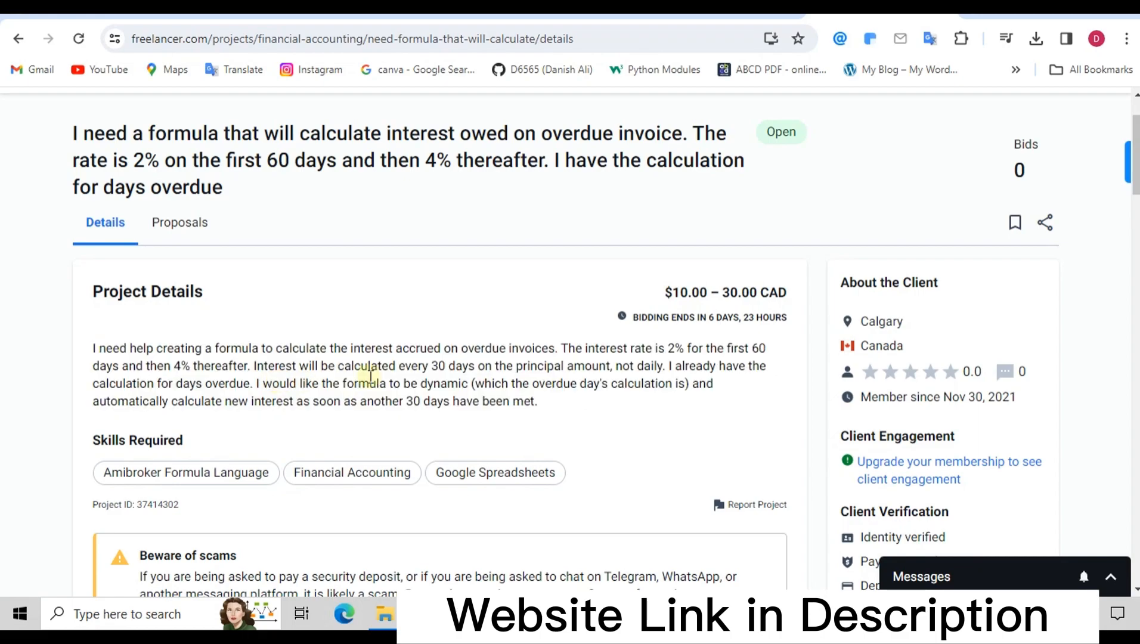
{"action": "scroll", "coordinate": [502, 351], "scroll_direction": "down", "scroll_amount": 8}
{"action": "scroll", "coordinate": [502, 351], "scroll_direction": "up", "scroll_amount": 5}
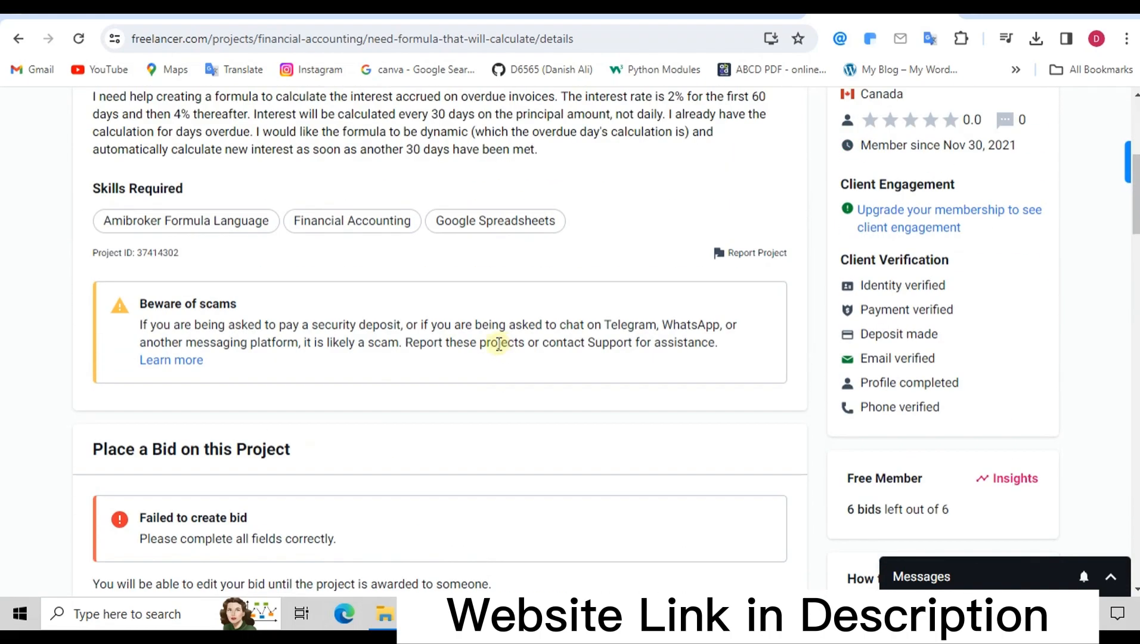
{"action": "scroll", "coordinate": [751, 403], "scroll_direction": "down", "scroll_amount": 15}
{"action": "scroll", "coordinate": [757, 453], "scroll_direction": "down", "scroll_amount": 9}
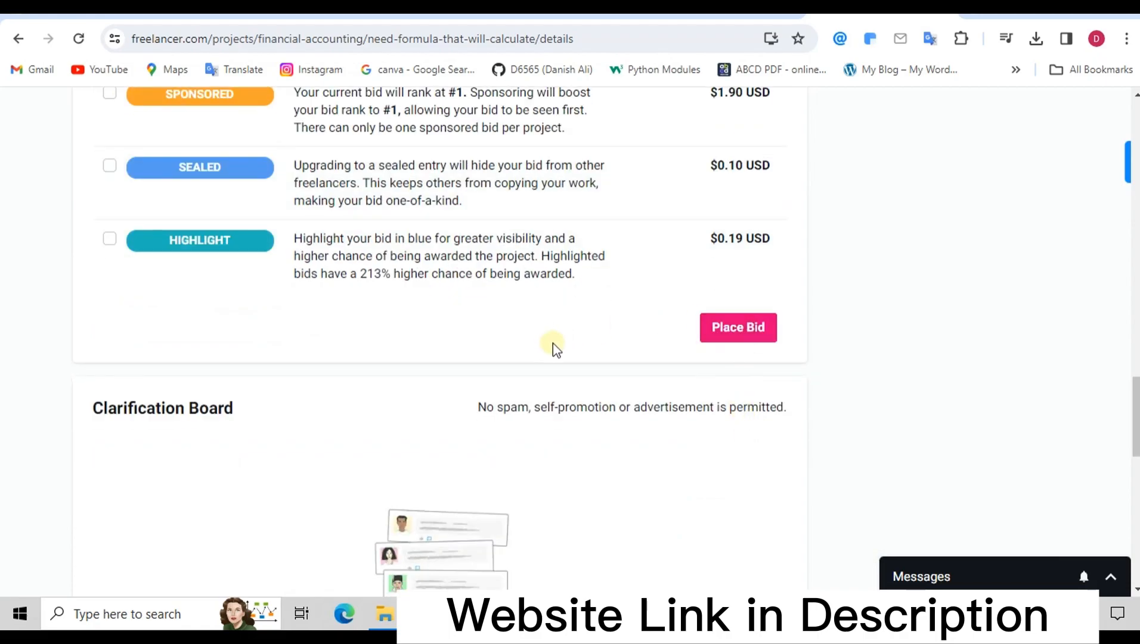
{"action": "scroll", "coordinate": [553, 345], "scroll_direction": "up", "scroll_amount": 3}
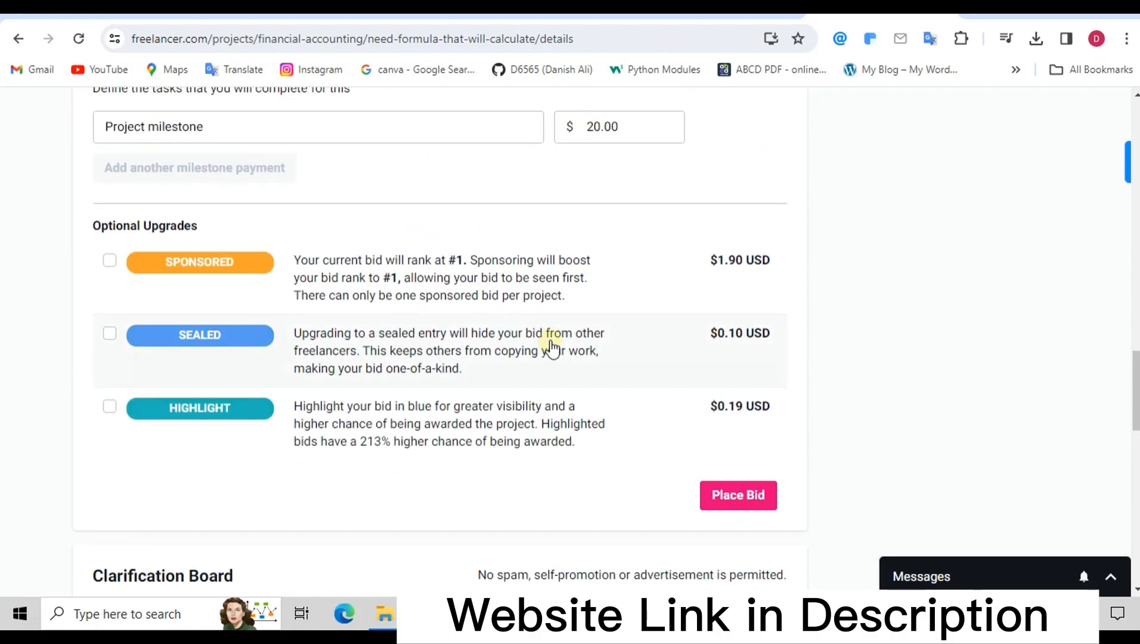
{"action": "scroll", "coordinate": [550, 348], "scroll_direction": "up", "scroll_amount": 15}
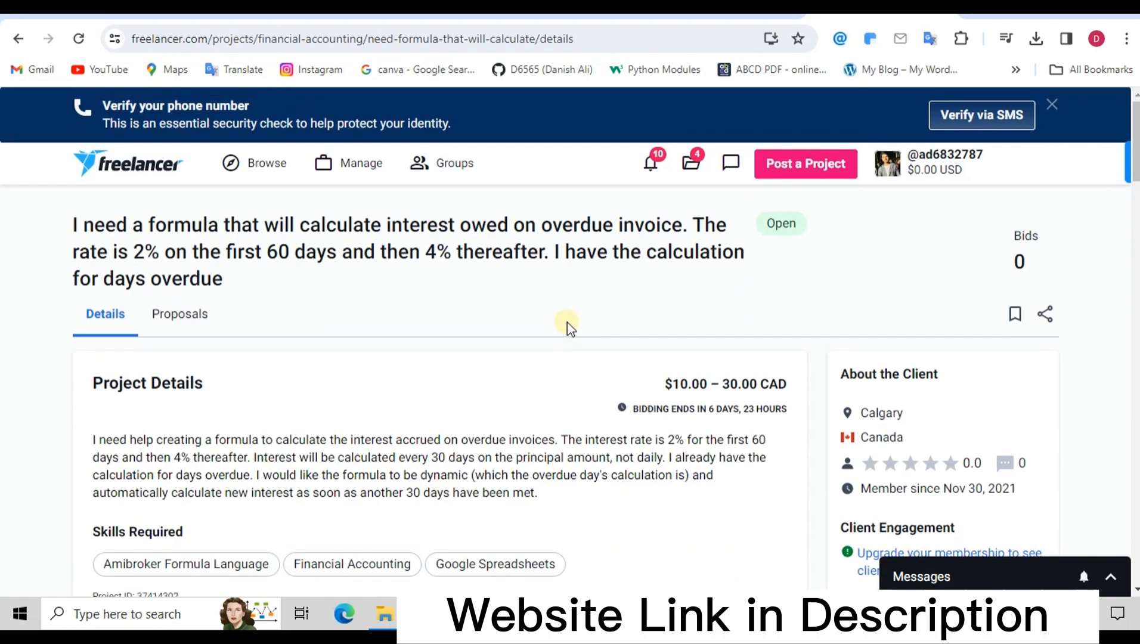
- Glance at the recent projects list, then view notifications to clear the unread count
{"action": "left_click", "coordinate": [691, 163]}
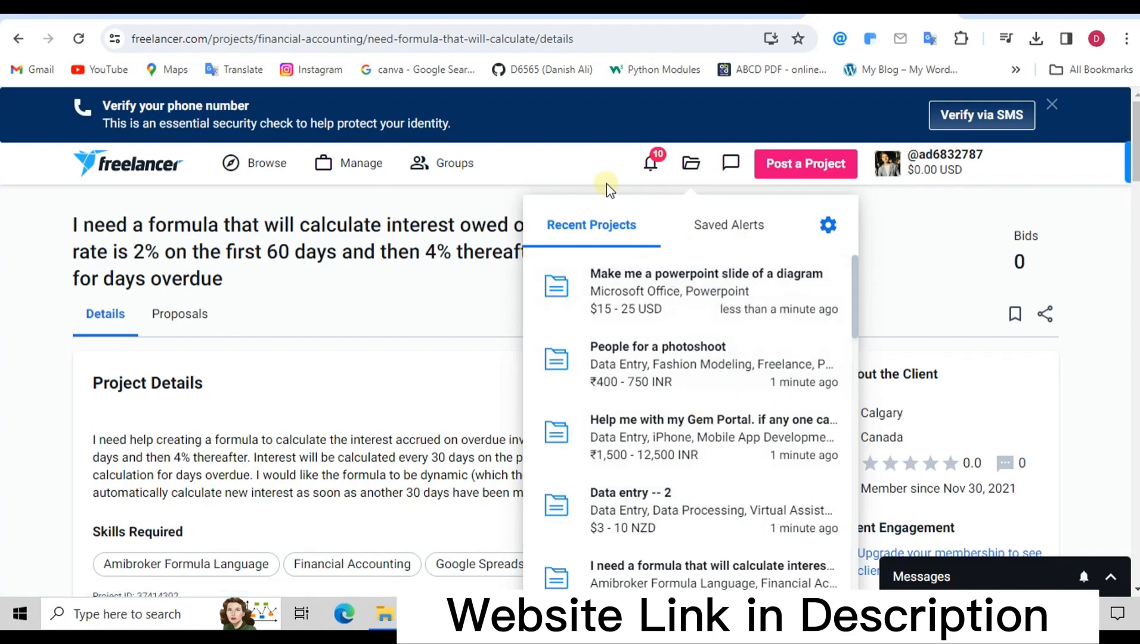
{"action": "left_click", "coordinate": [607, 167]}
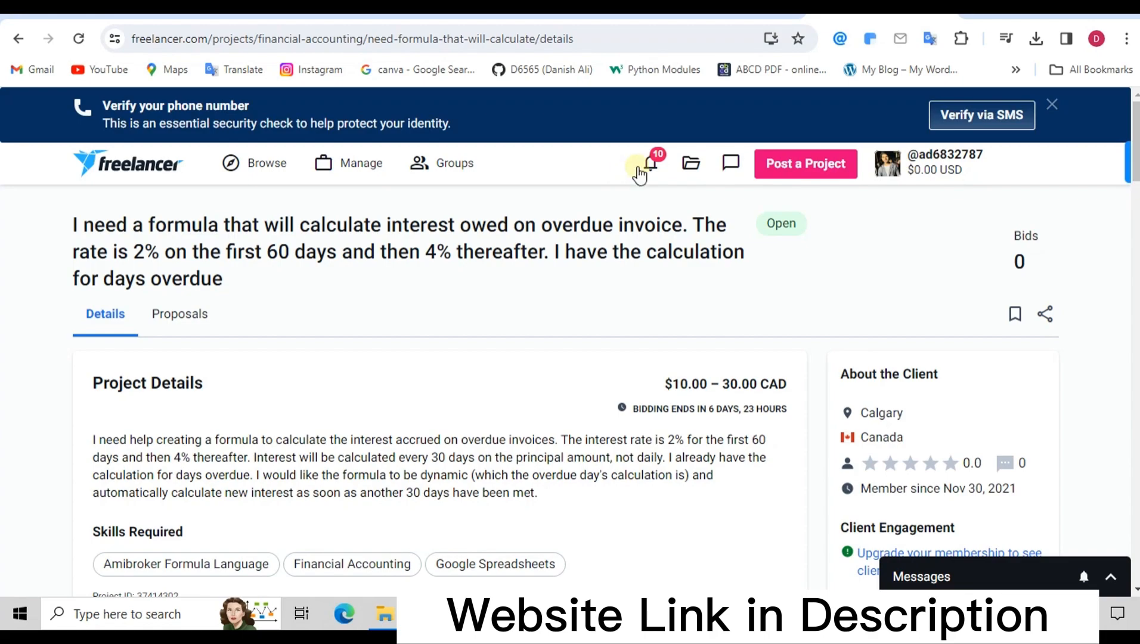
{"action": "left_click", "coordinate": [647, 167]}
{"action": "left_click", "coordinate": [1027, 105]}
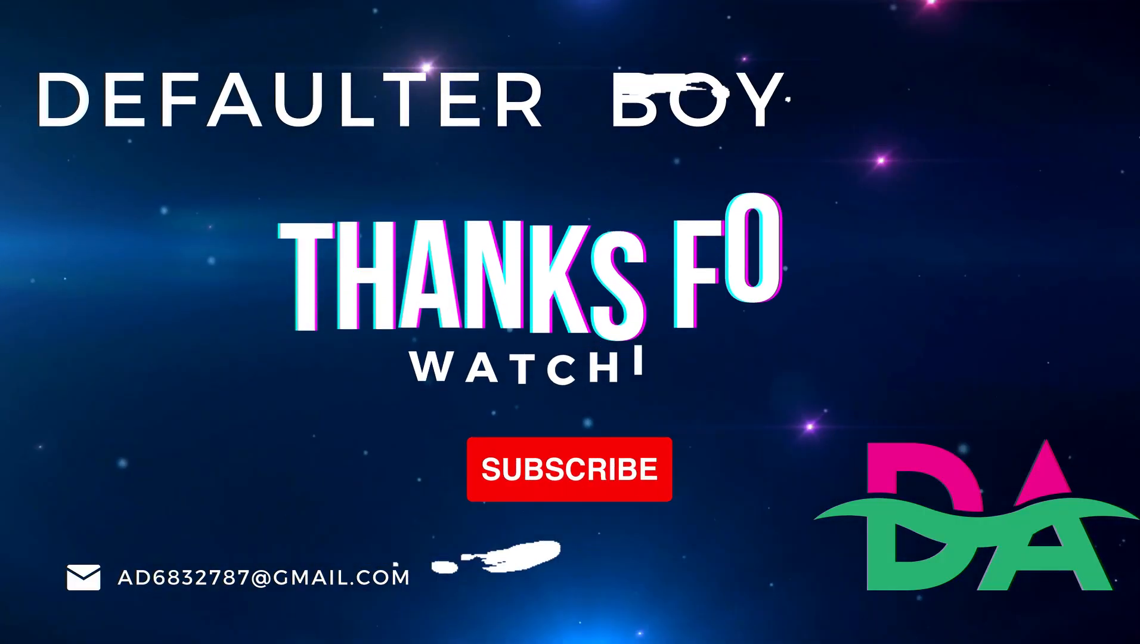